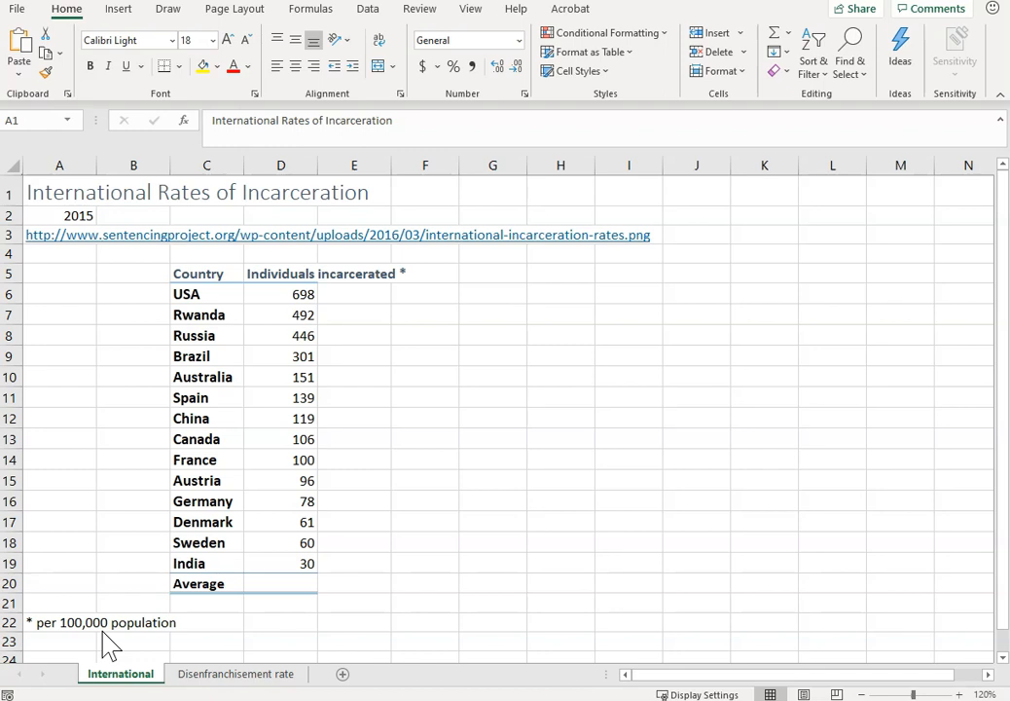
Calculate the average of the countries' incarceration figures D6:D19 in cell D20 with the AVERAGE function.
{"action": "left_click", "coordinate": [306, 588]}
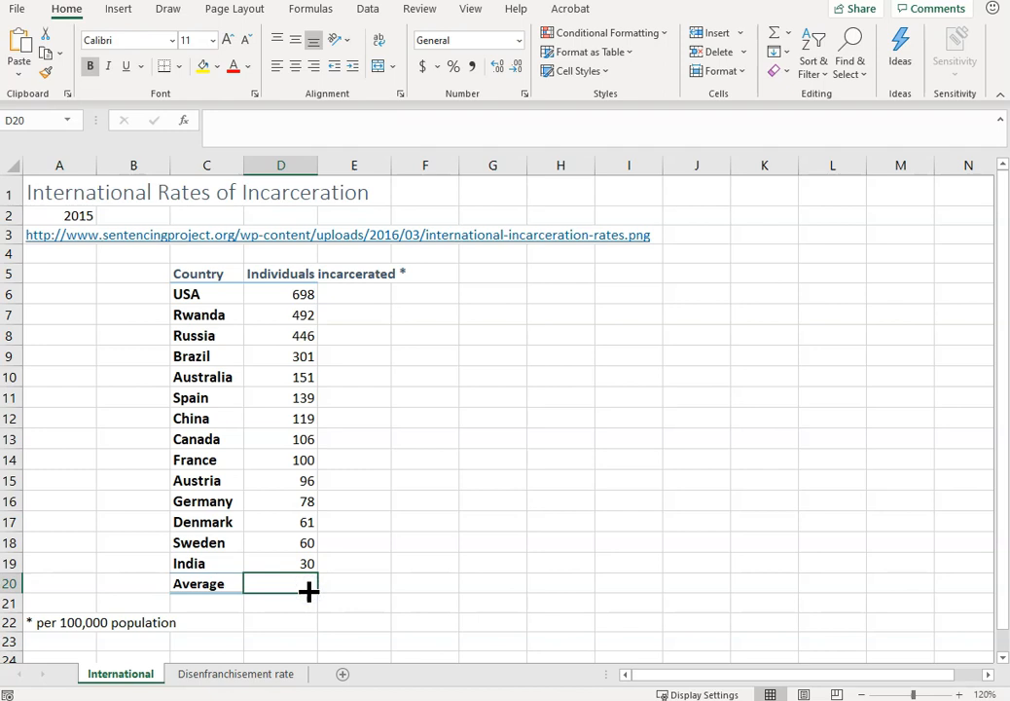
{"action": "type", "text": "="}
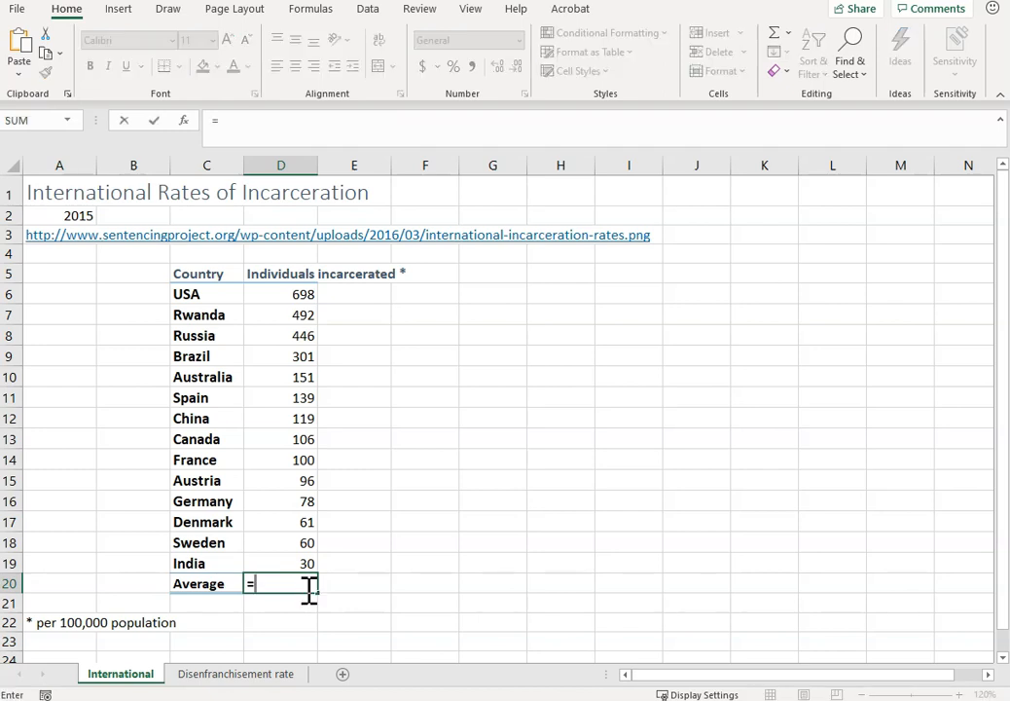
{"action": "type", "text": "average("}
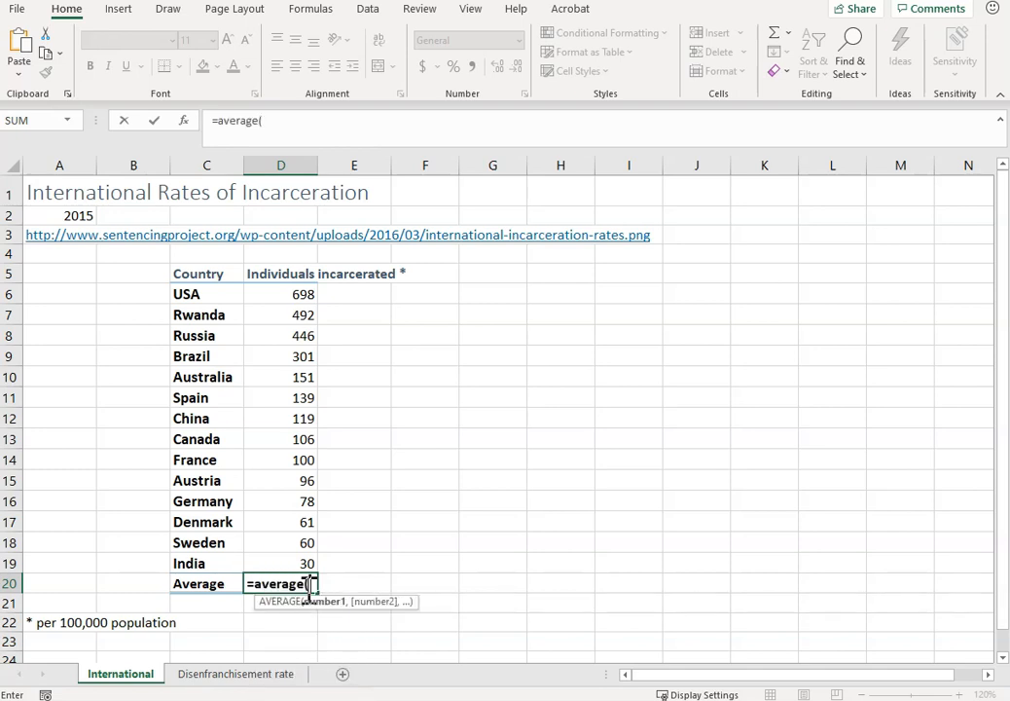
{"action": "left_click", "coordinate": [290, 294]}
{"action": "left_click_drag", "start_coordinate": [290, 294], "coordinate": [279, 573]}
{"action": "key", "text": "Return"}
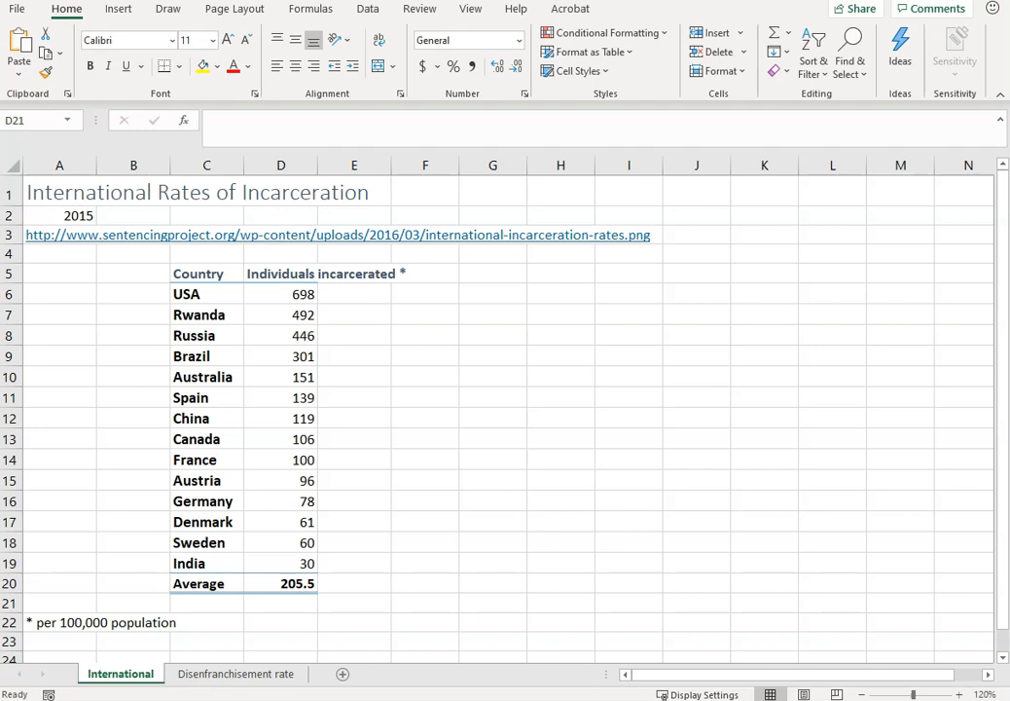
{"action": "left_click", "coordinate": [455, 347]}
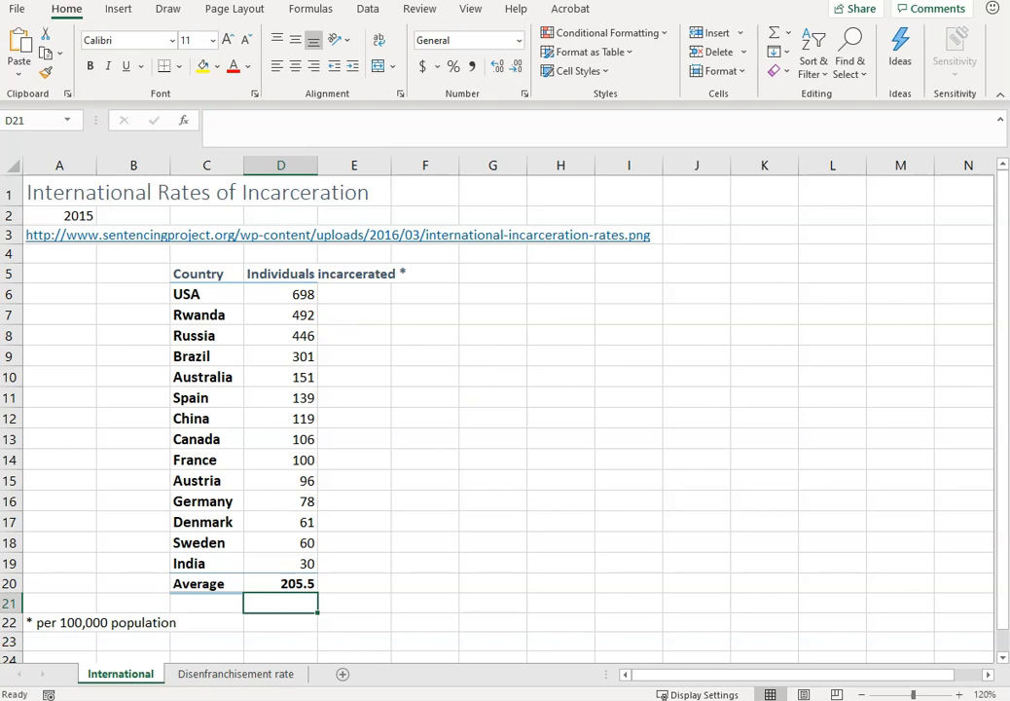
Insert a Clustered Bar chart from the country and incarceration data in C5:D20, matching the reference image in the browser.
{"action": "left_click_drag", "start_coordinate": [210, 271], "coordinate": [283, 583]}
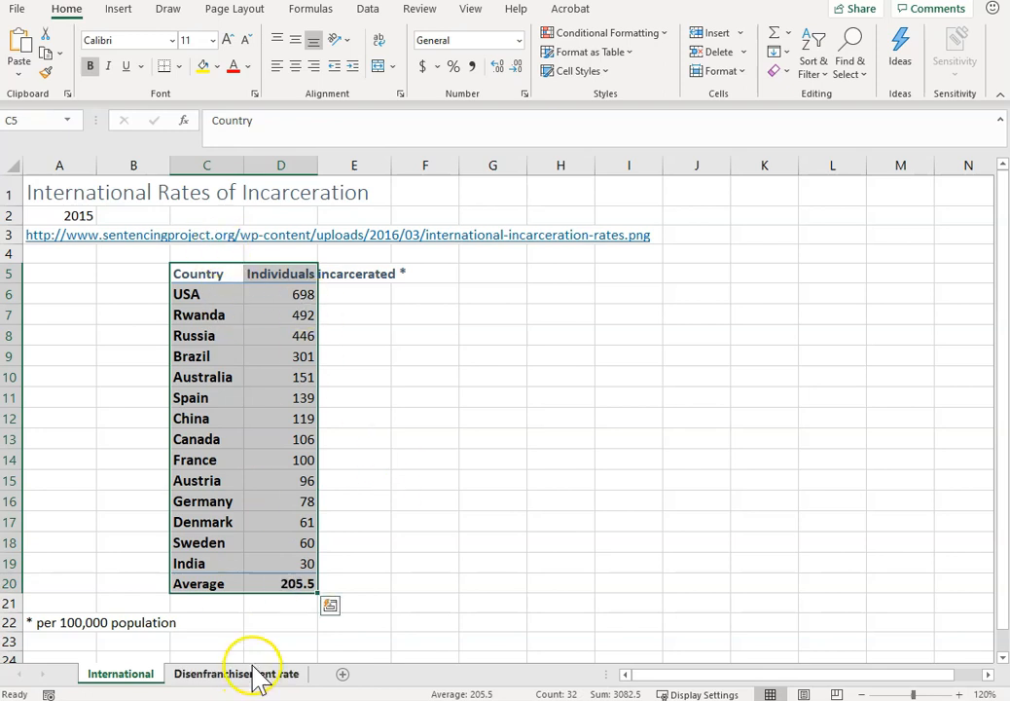
{"action": "left_click", "coordinate": [118, 9]}
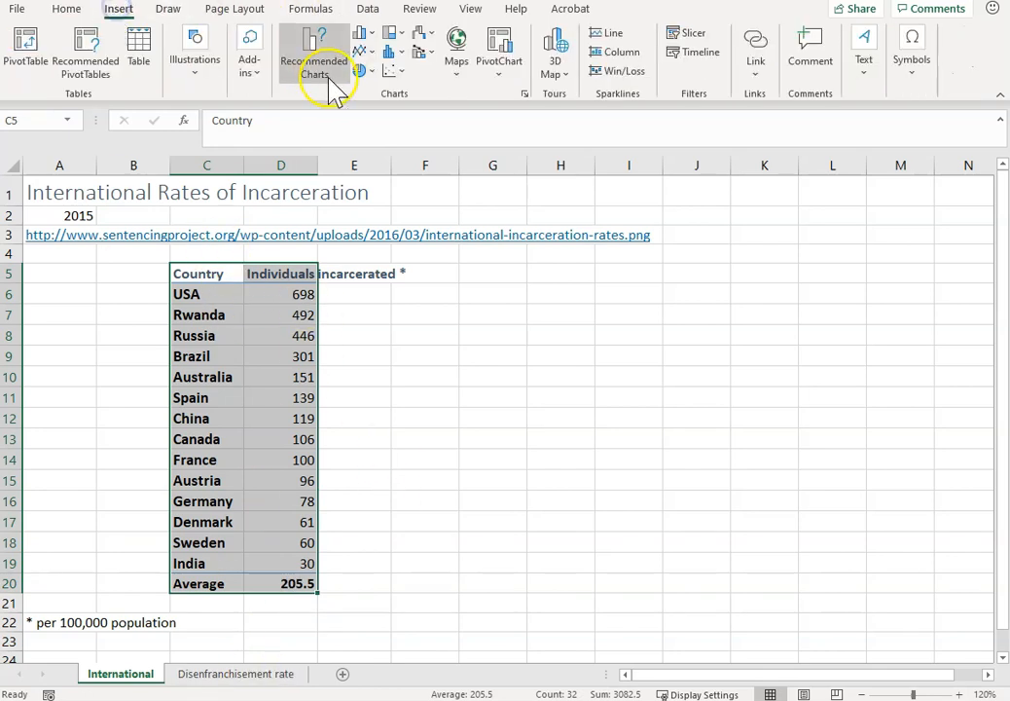
{"action": "left_click", "coordinate": [329, 39]}
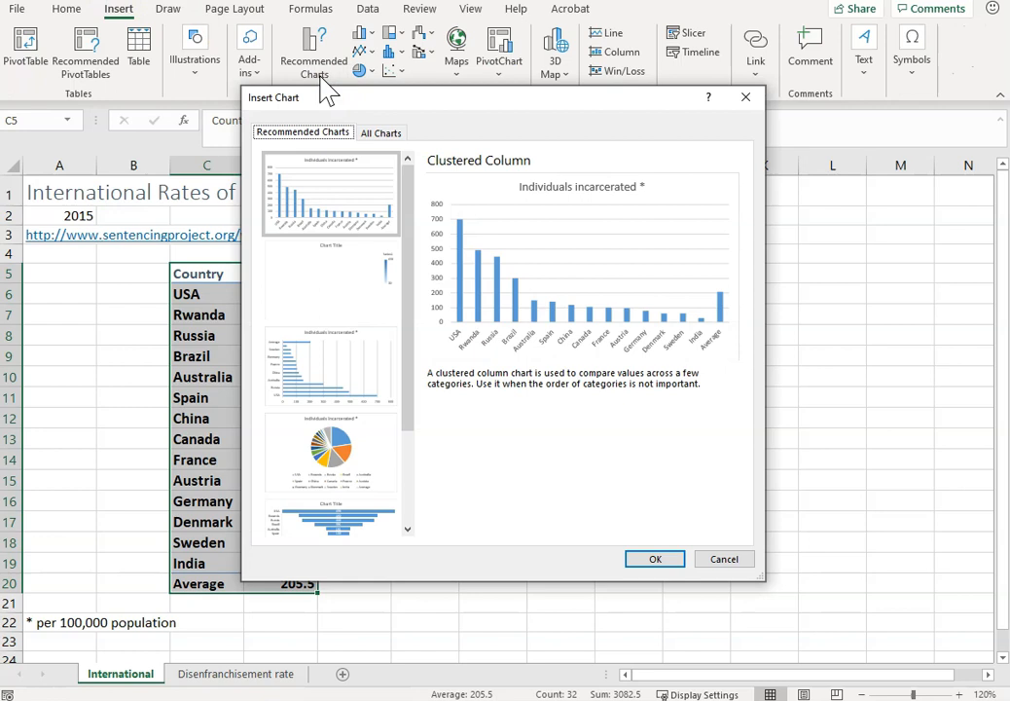
{"action": "left_click", "coordinate": [356, 387]}
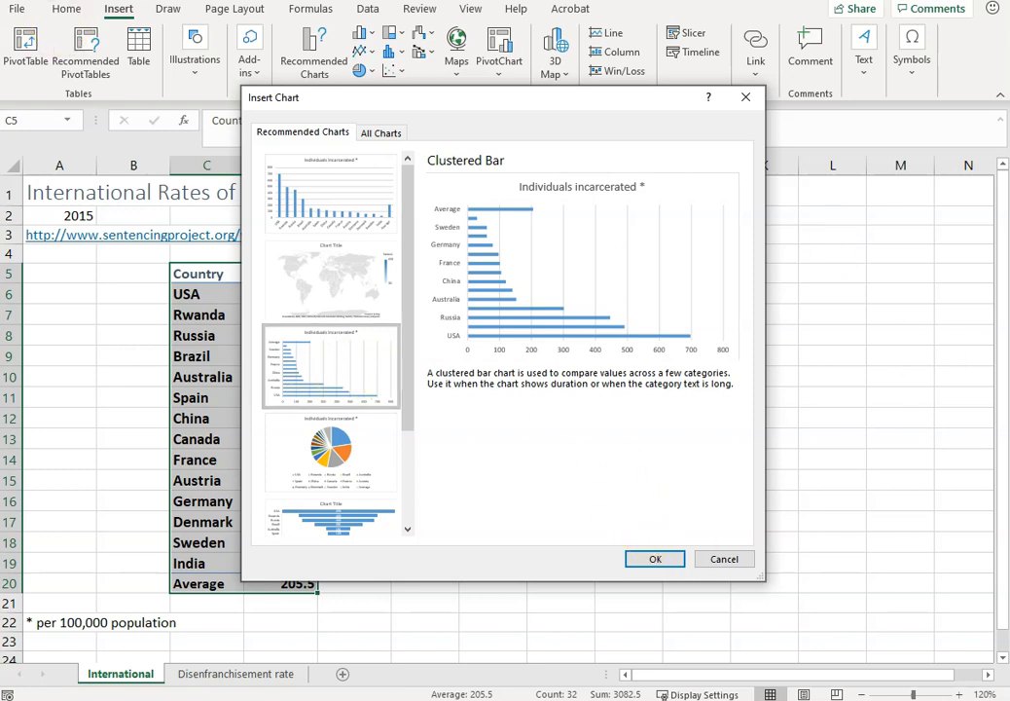
{"action": "key", "text": "alt+Tab"}
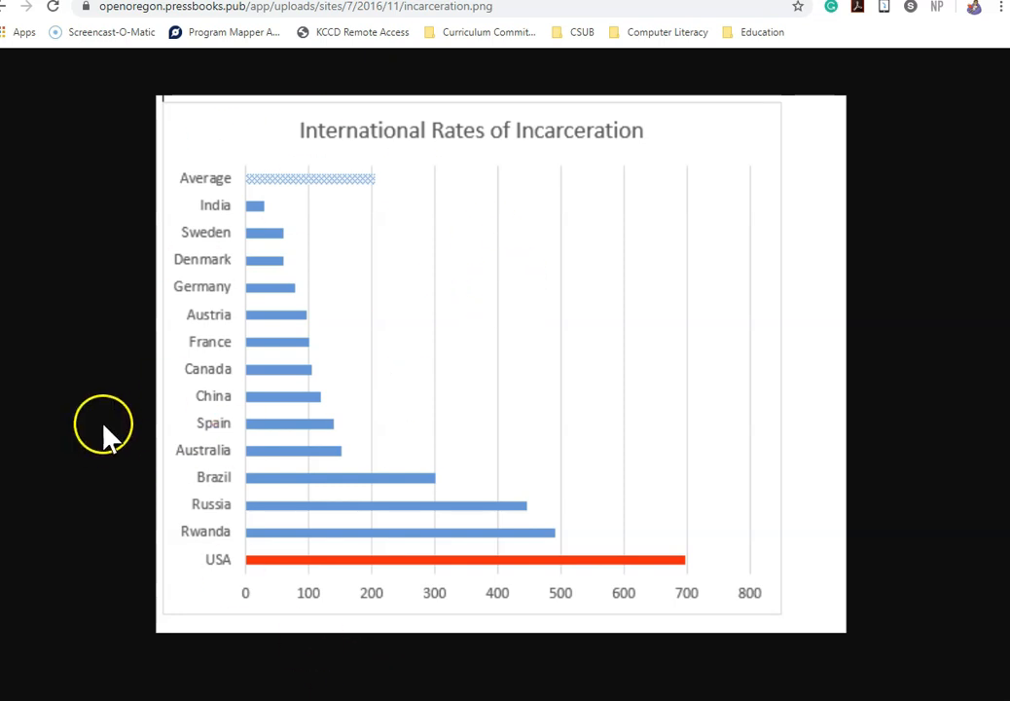
{"action": "key", "text": "alt+Tab"}
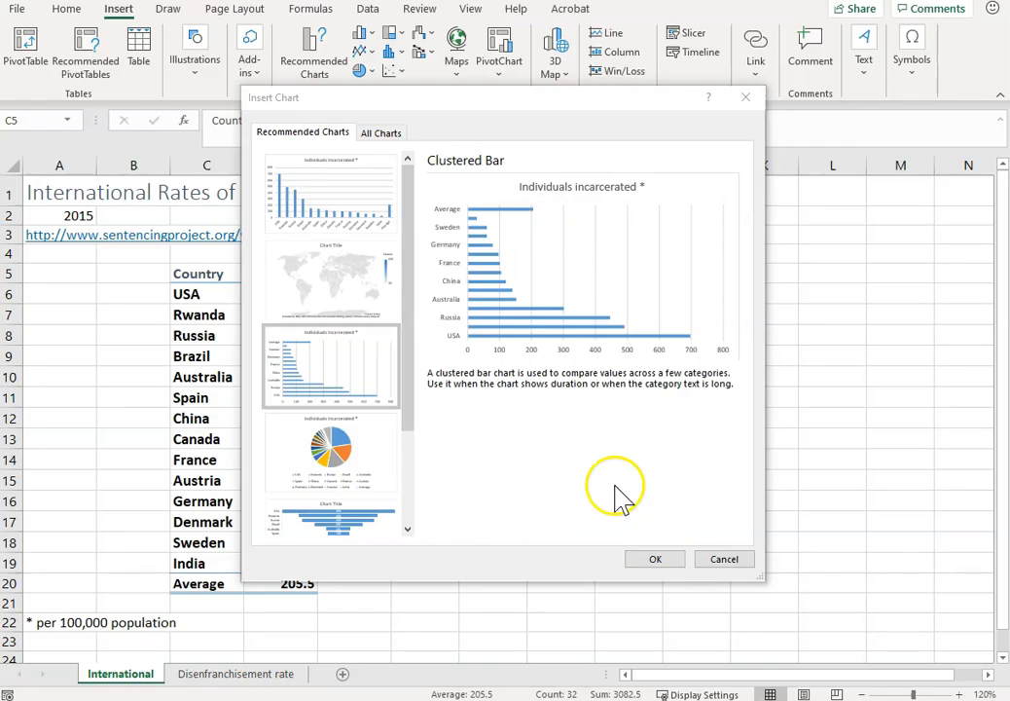
{"action": "left_click", "coordinate": [653, 559]}
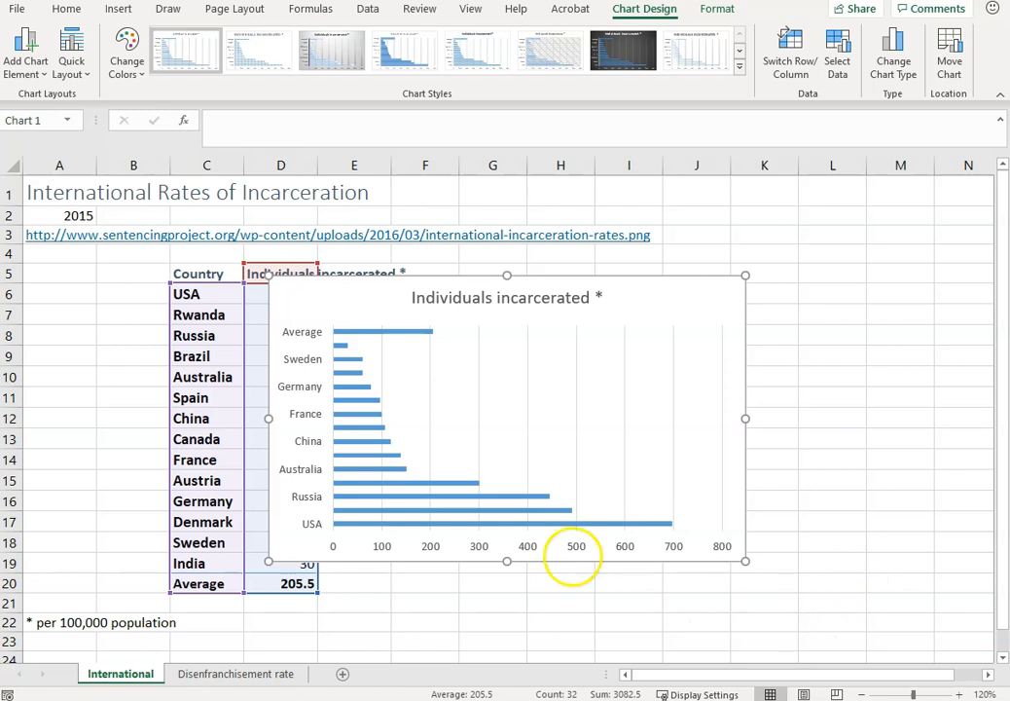
Give only the USA bar in the chart a red fill and a red outline.
{"action": "left_click", "coordinate": [397, 524]}
{"action": "left_click", "coordinate": [435, 524]}
{"action": "left_click", "coordinate": [434, 524]}
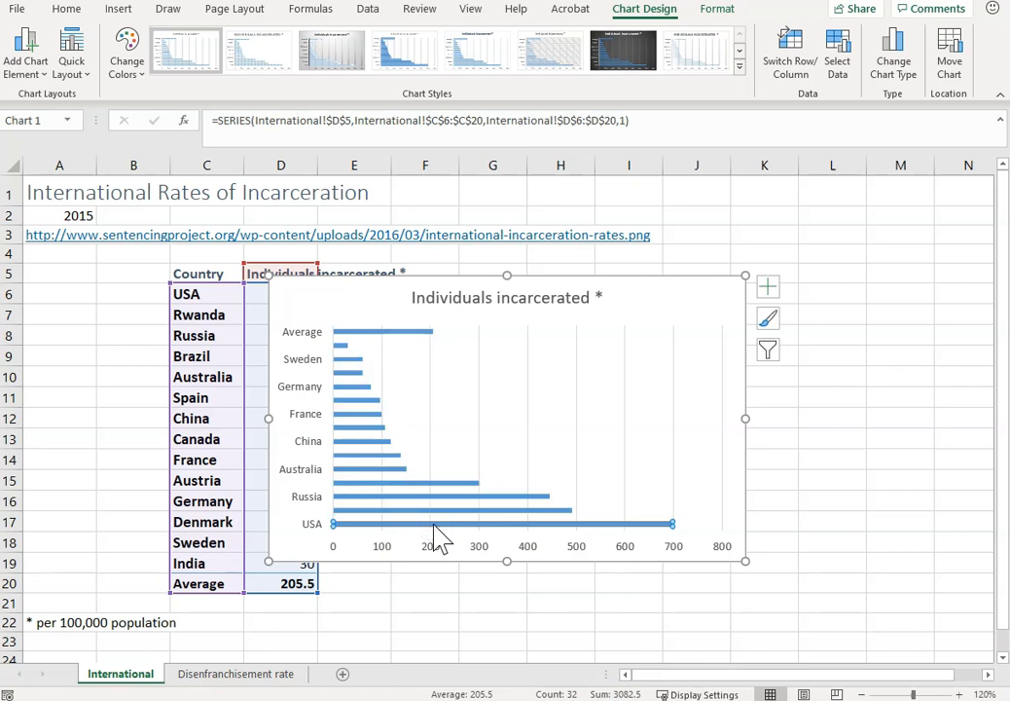
{"action": "left_click", "coordinate": [136, 90]}
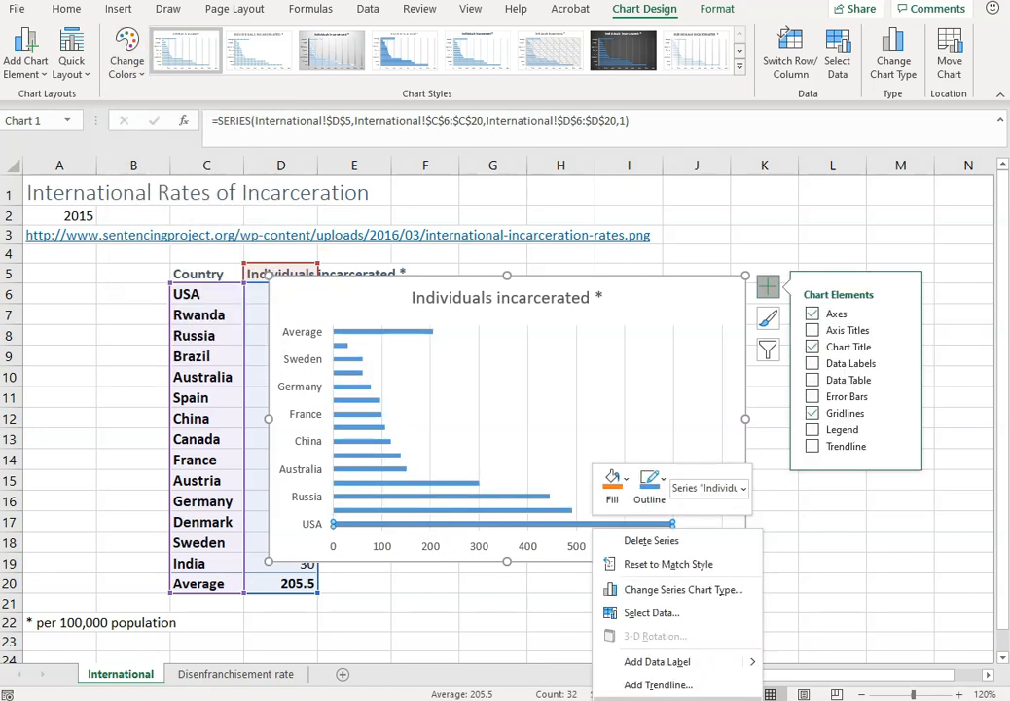
{"action": "left_click", "coordinate": [612, 484]}
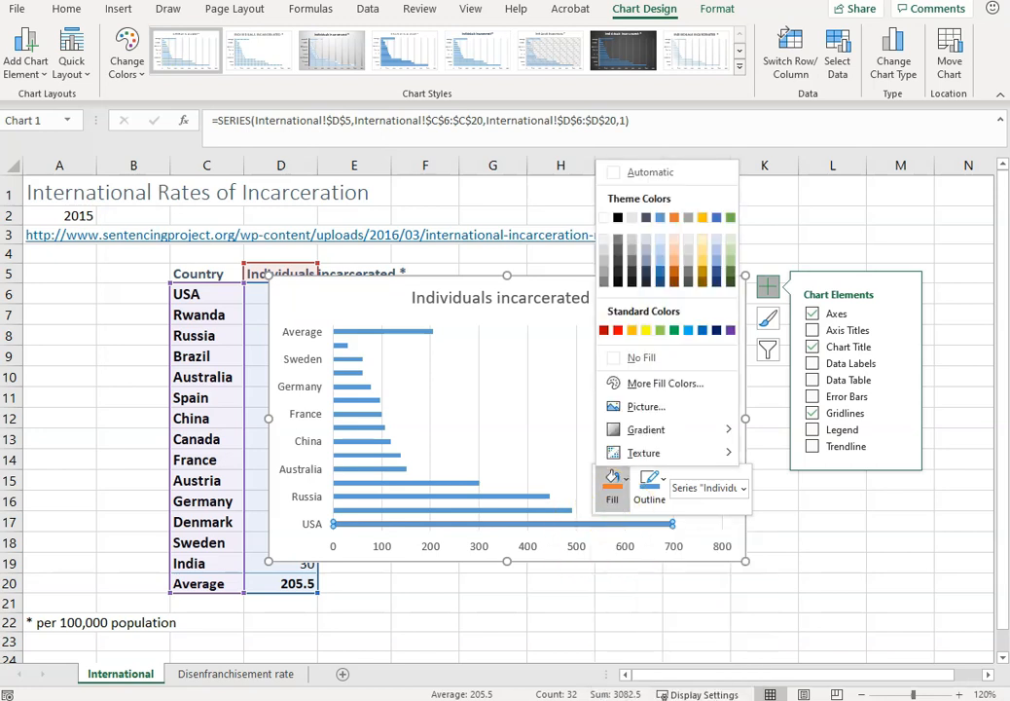
{"action": "left_click", "coordinate": [618, 331]}
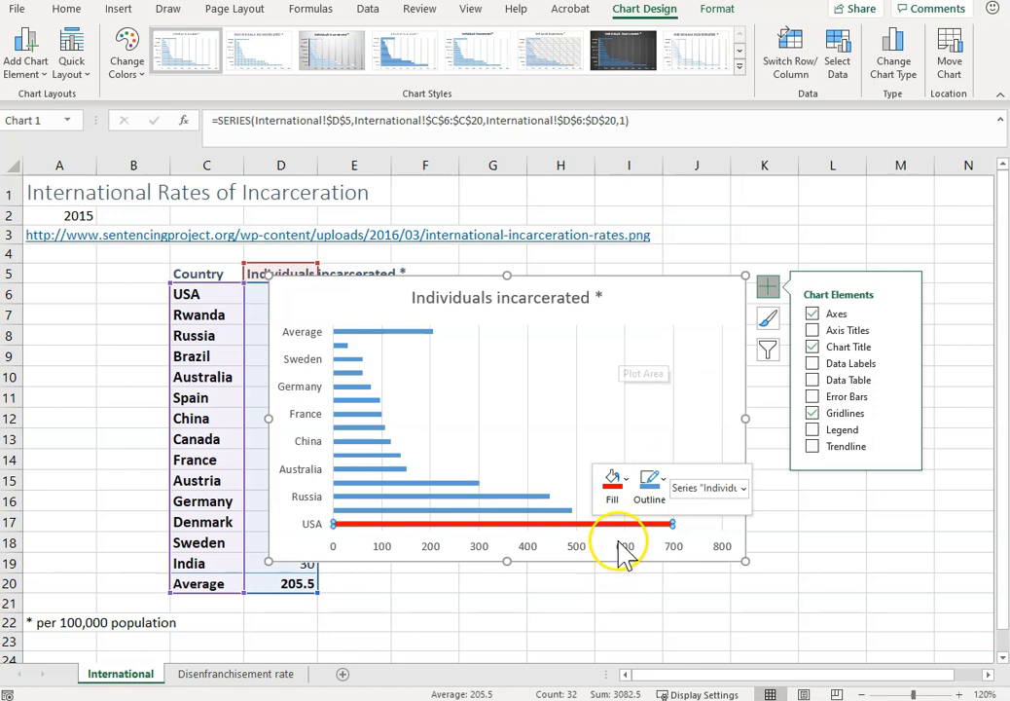
{"action": "left_click", "coordinate": [652, 497]}
{"action": "left_click", "coordinate": [654, 332]}
Format only the Average bar with a pattern fill, trying several patterns and settling on the weave pattern.
{"action": "left_click", "coordinate": [385, 332]}
{"action": "right_click", "coordinate": [385, 332]}
{"action": "left_click", "coordinate": [385, 292]}
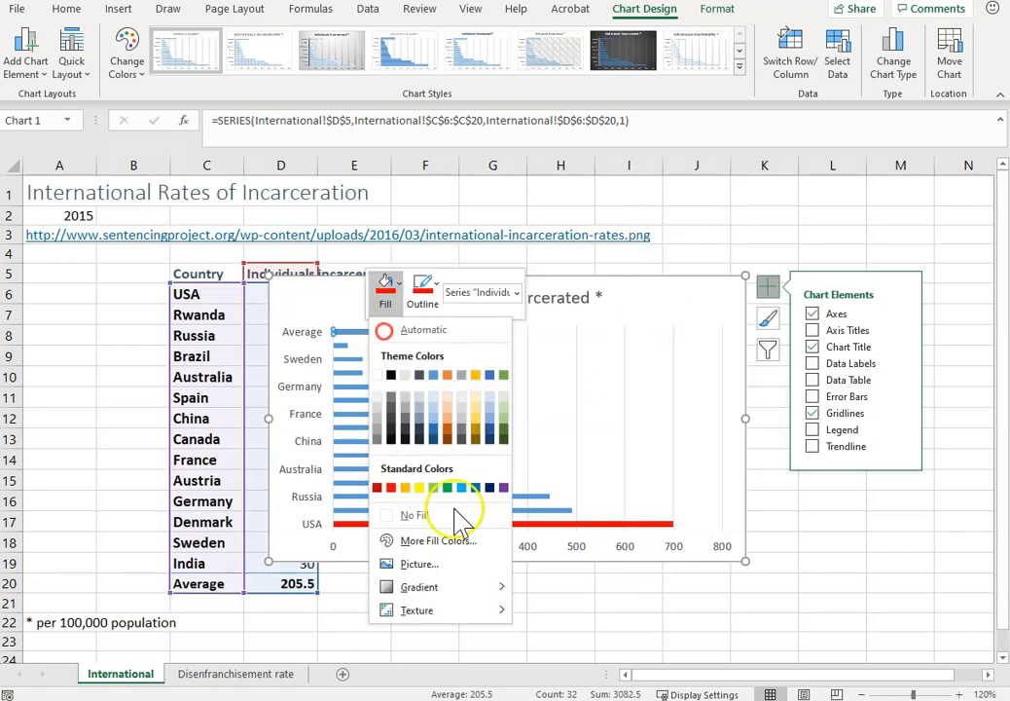
{"action": "mouse_move", "coordinate": [484, 609]}
{"action": "left_click", "coordinate": [555, 698]}
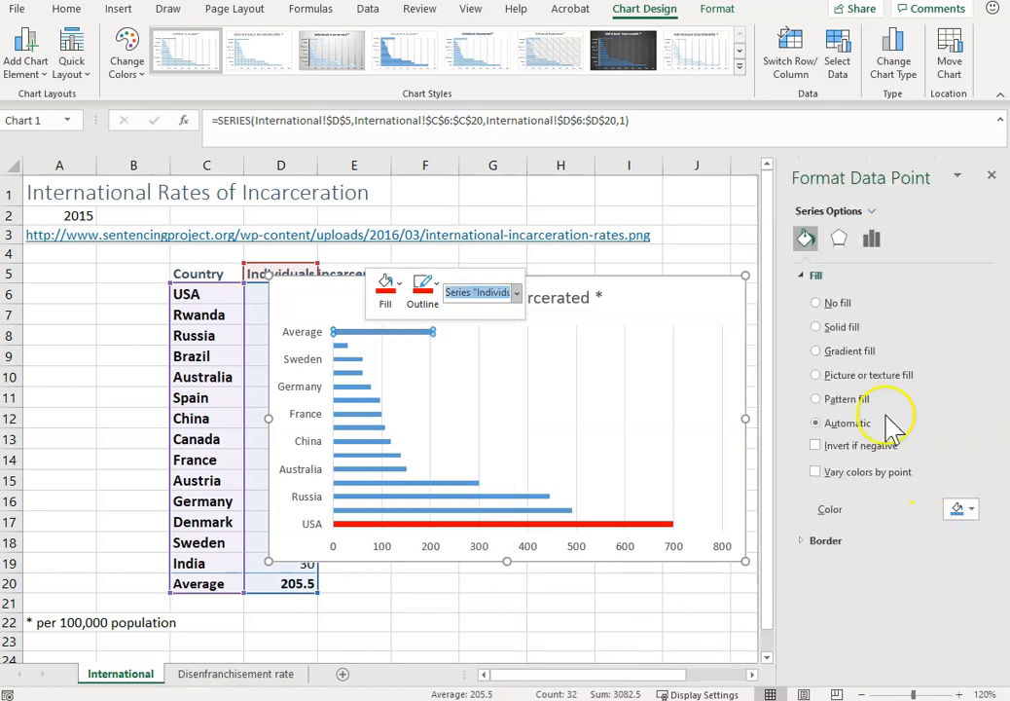
{"action": "left_click", "coordinate": [839, 398]}
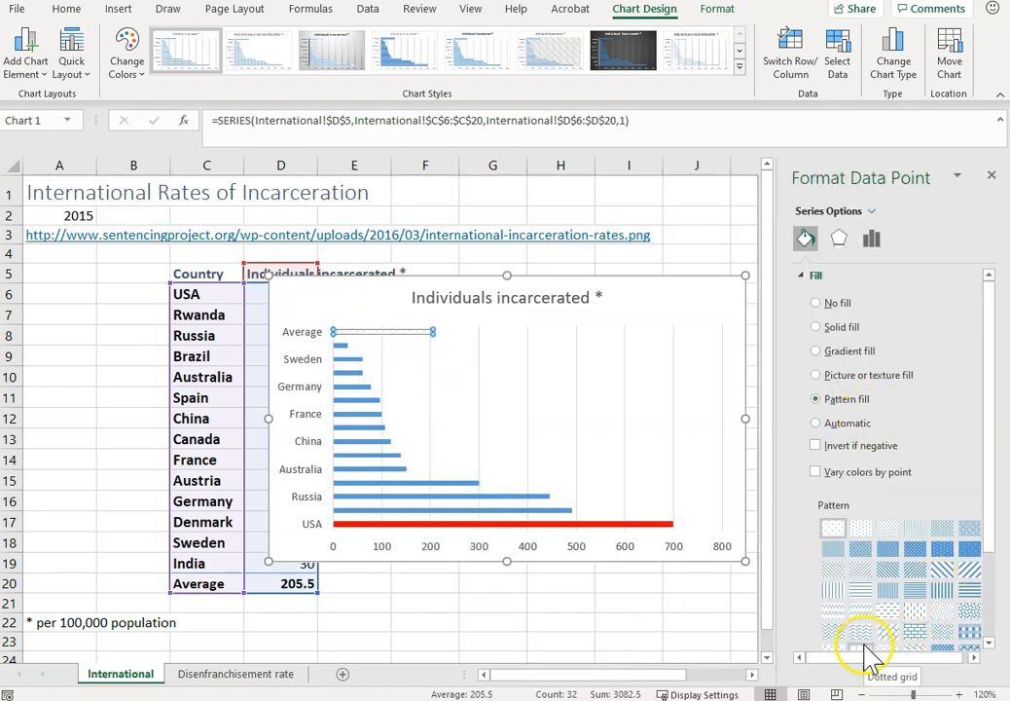
{"action": "left_click_drag", "start_coordinate": [991, 541], "coordinate": [992, 615]}
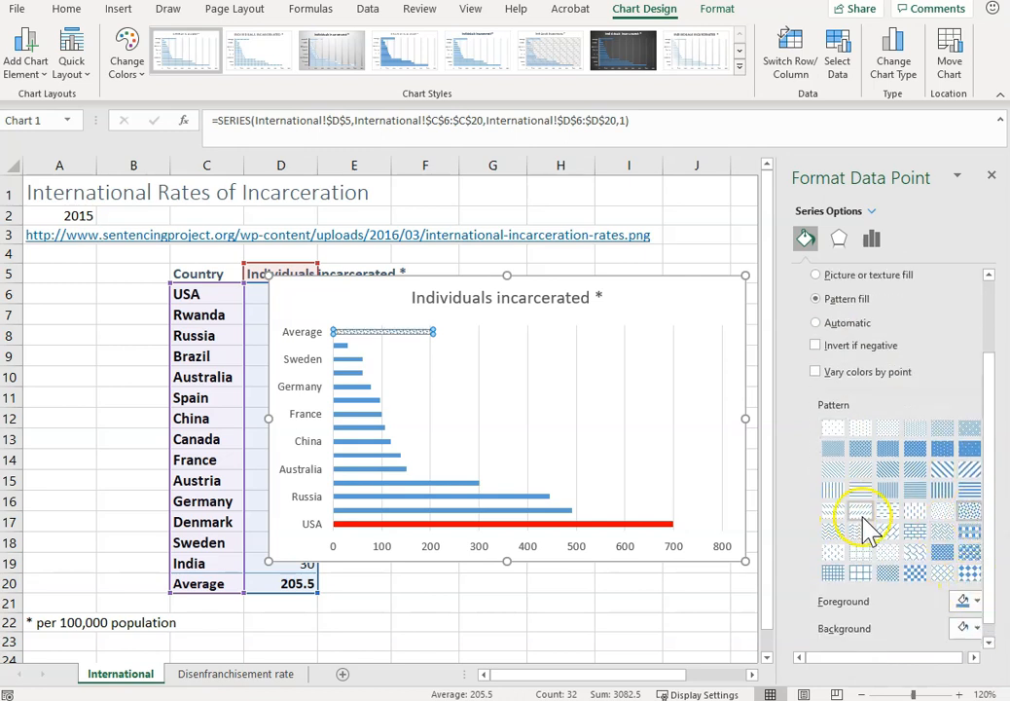
{"action": "left_click_drag", "start_coordinate": [898, 654], "coordinate": [911, 659]}
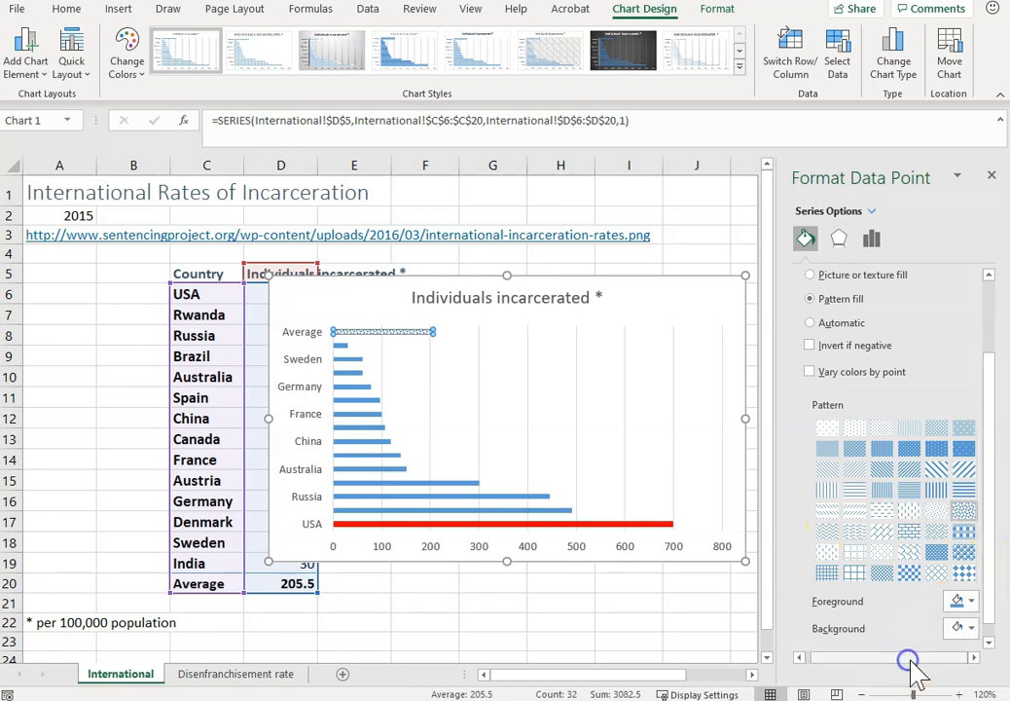
{"action": "left_click", "coordinate": [912, 553]}
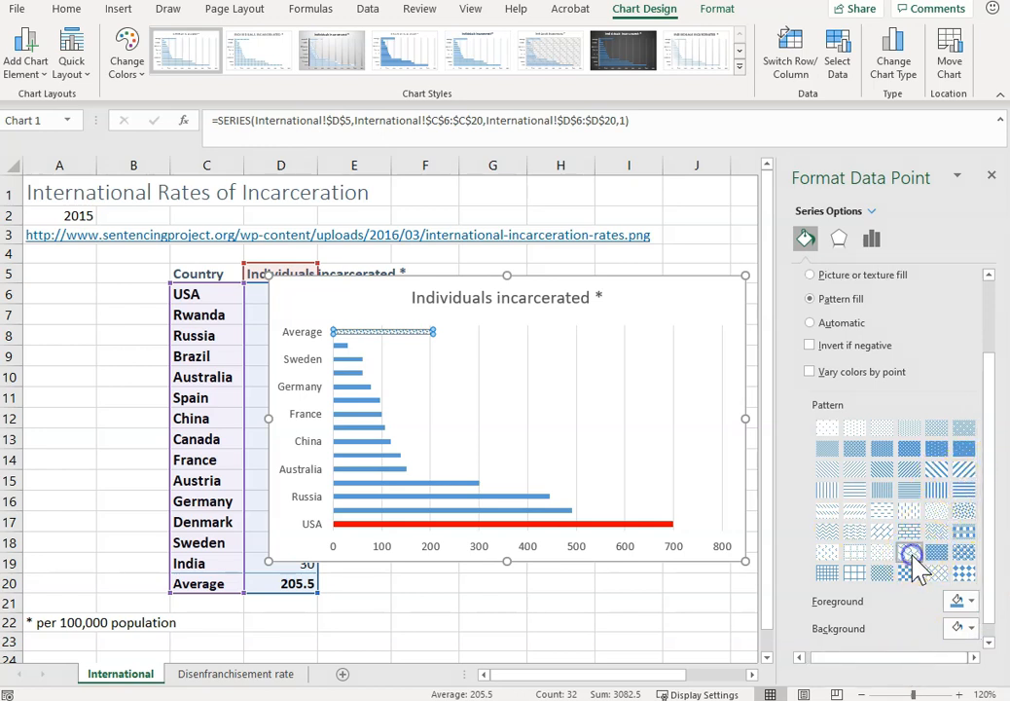
{"action": "left_click", "coordinate": [943, 573]}
{"action": "left_click", "coordinate": [910, 573]}
{"action": "left_click", "coordinate": [940, 531]}
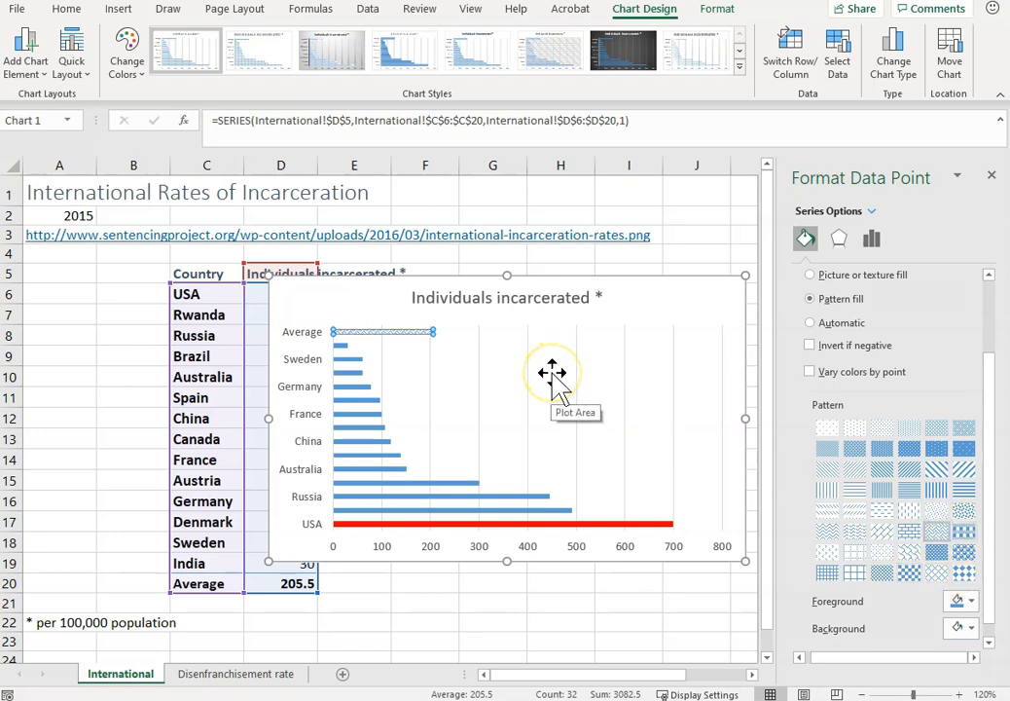
Retitle the chart "International Rates of Incaceration" and move it beside the data table, across about columns F to L.
{"action": "left_click", "coordinate": [593, 297]}
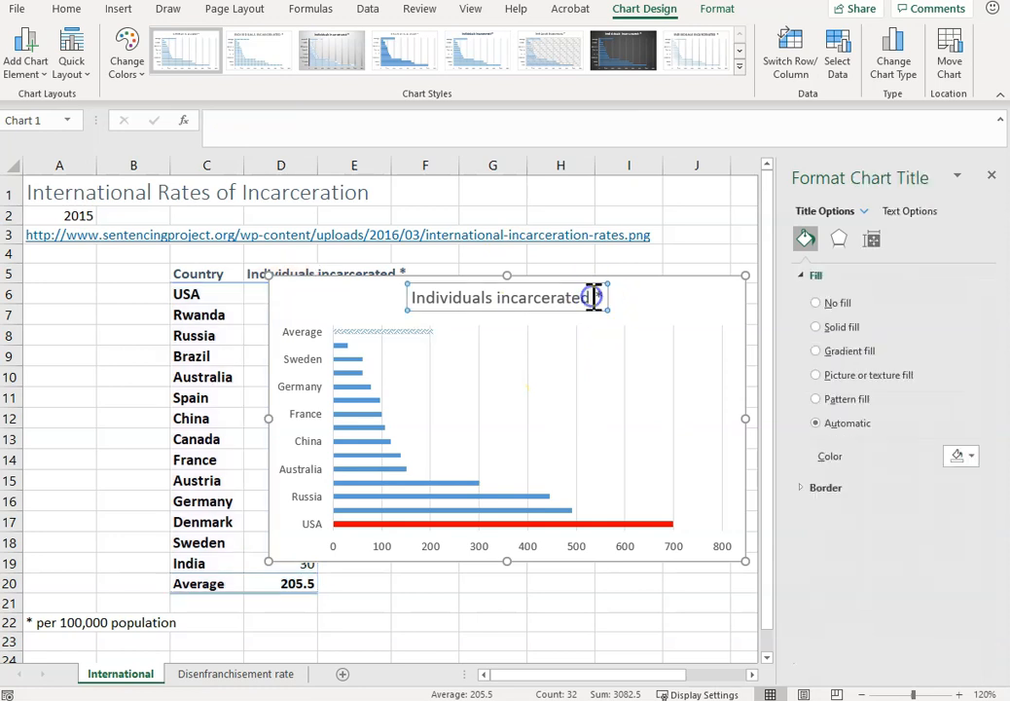
{"action": "key", "text": "BackSpace"}
{"action": "key", "text": "BackSpace"}
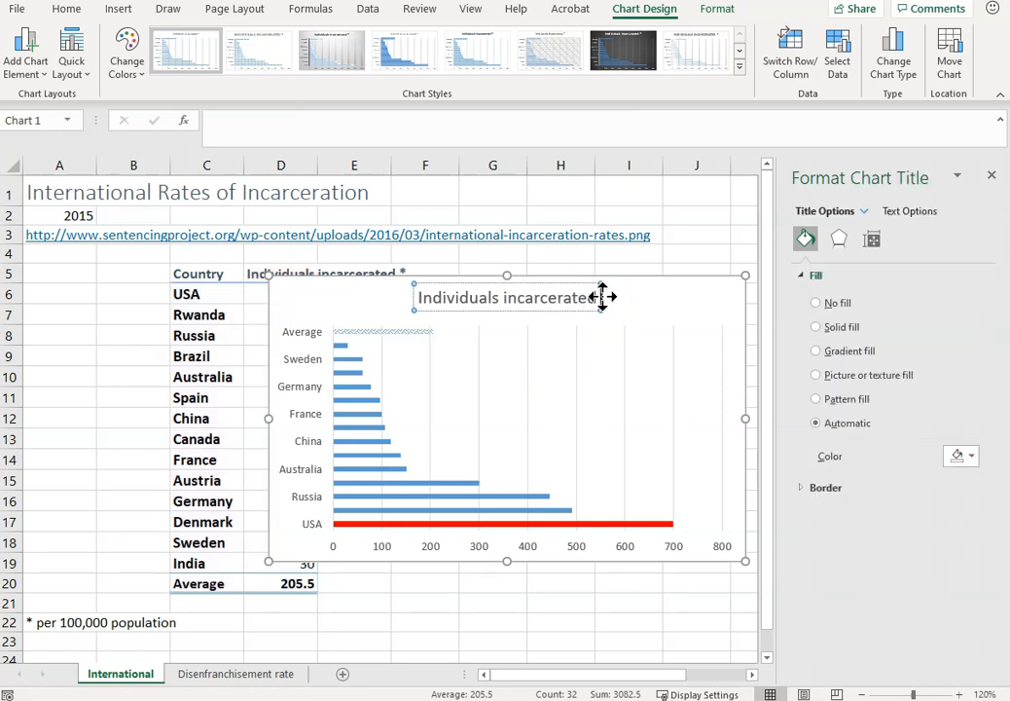
{"action": "double_click", "coordinate": [461, 295]}
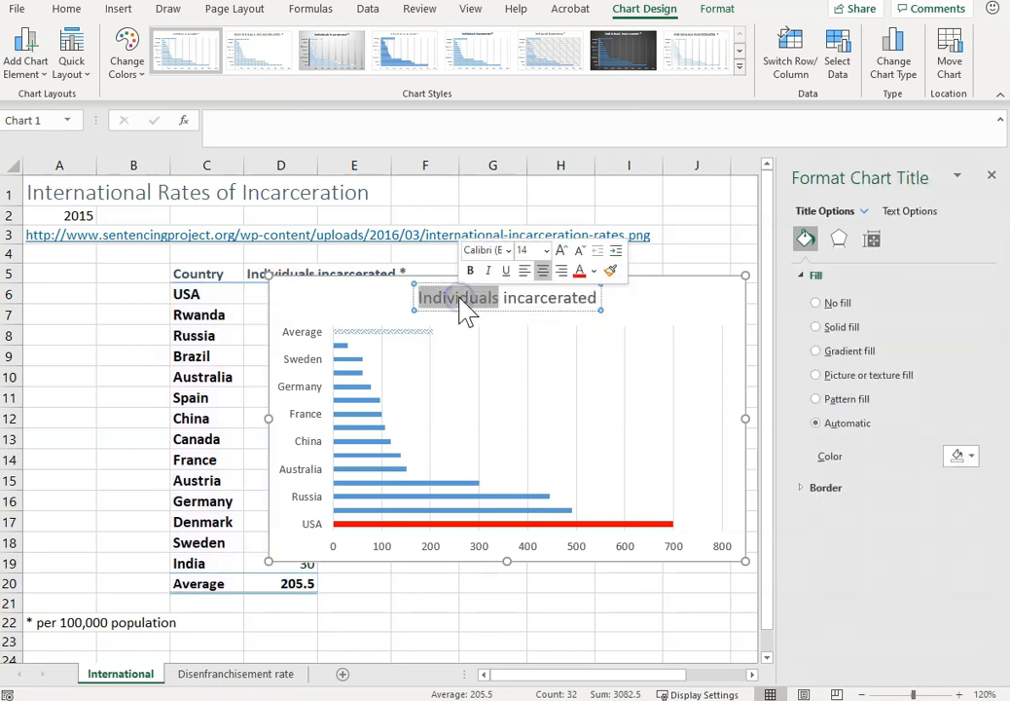
{"action": "triple_click", "coordinate": [467, 310]}
{"action": "type", "text": "Intern"}
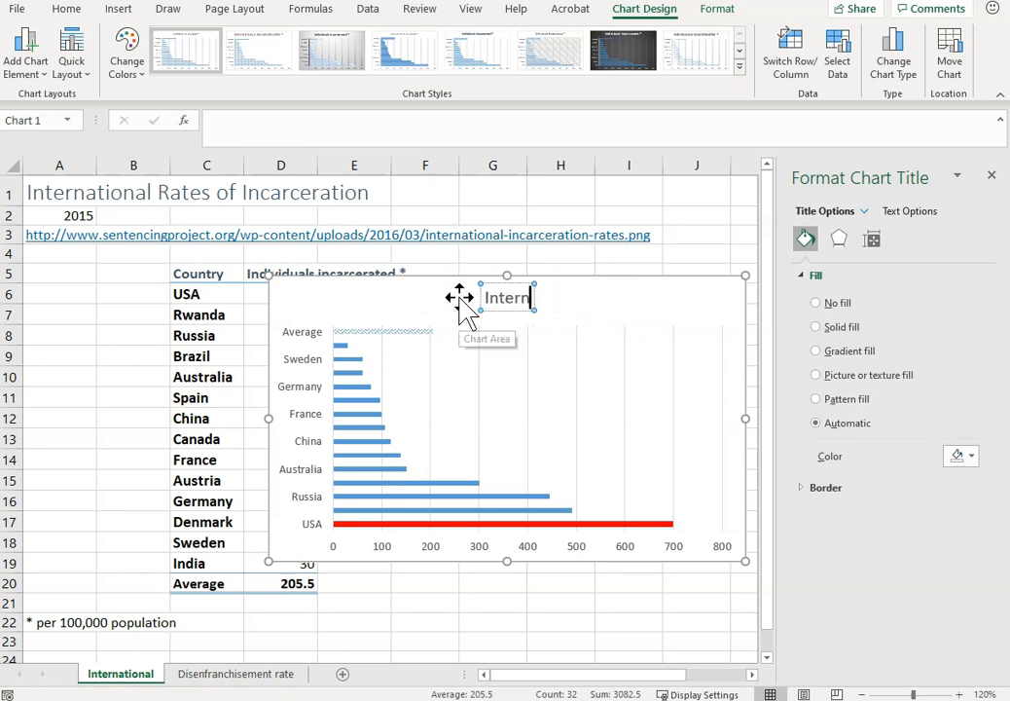
{"action": "type", "text": "ational Rates of"}
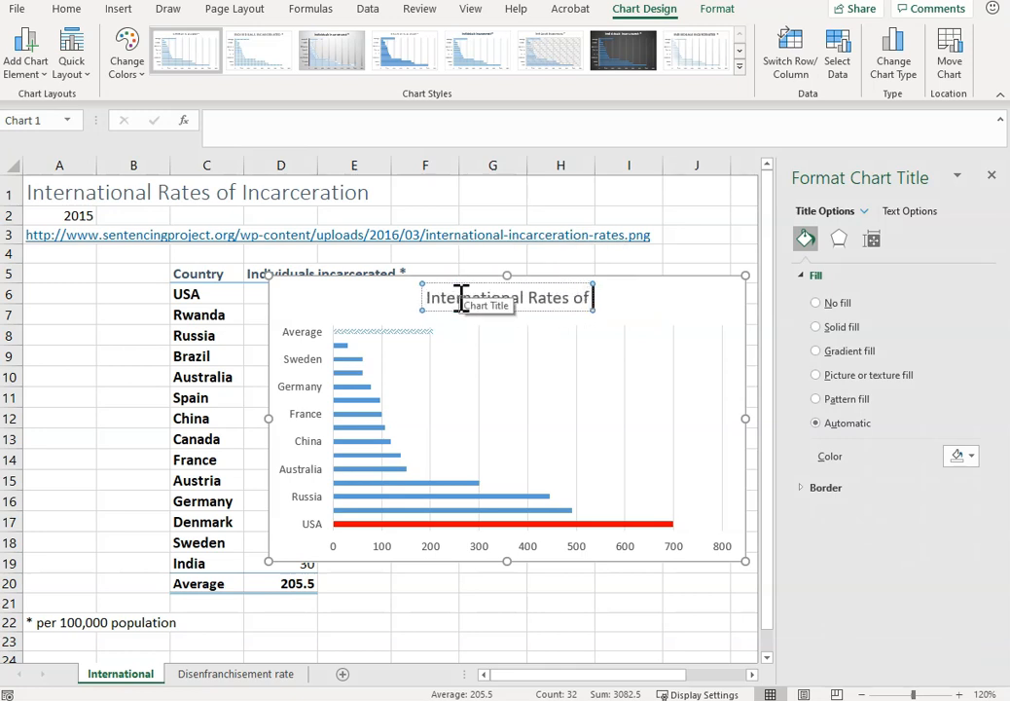
{"action": "type", "text": " Incacer"}
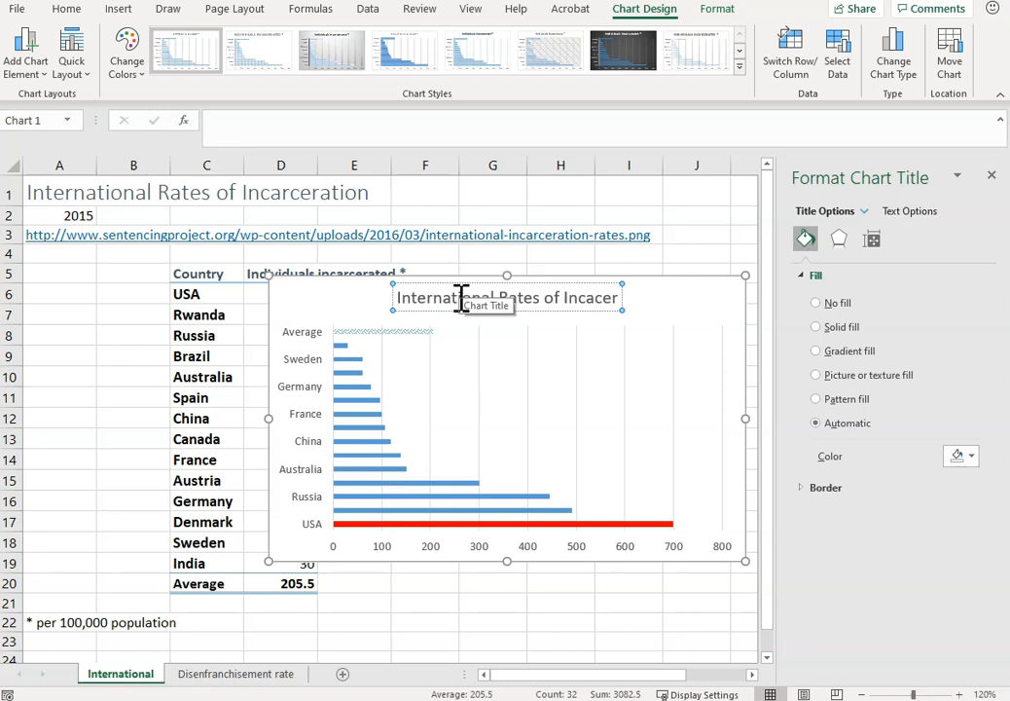
{"action": "type", "text": "ation"}
{"action": "key", "text": "Escape"}
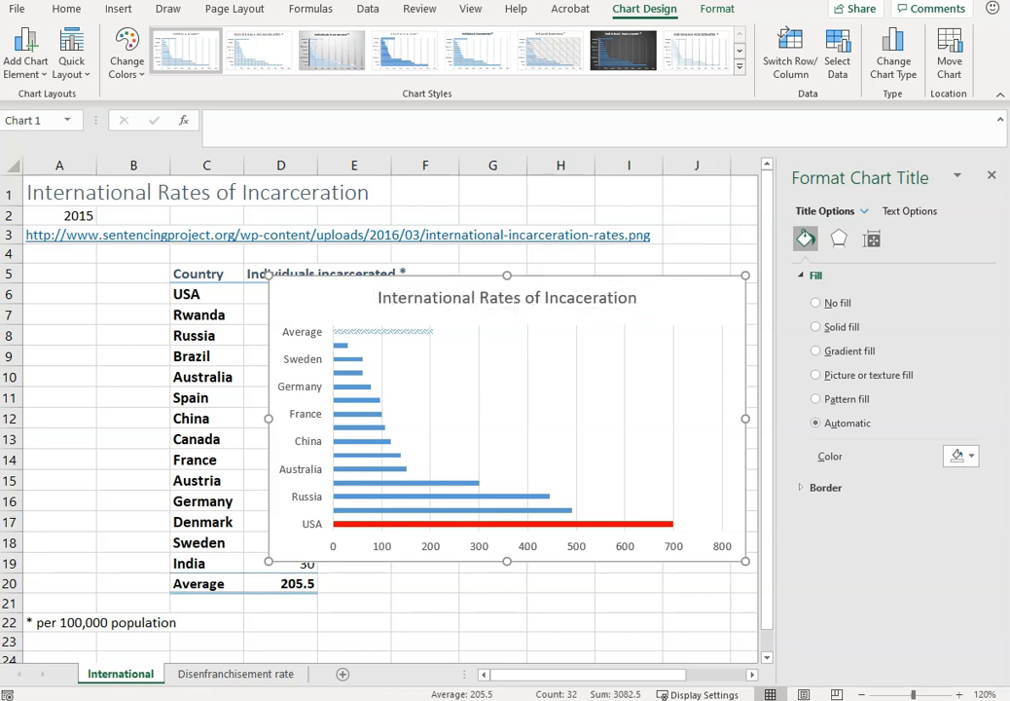
{"action": "left_click", "coordinate": [992, 176]}
{"action": "left_click_drag", "start_coordinate": [671, 277], "coordinate": [817, 304]}
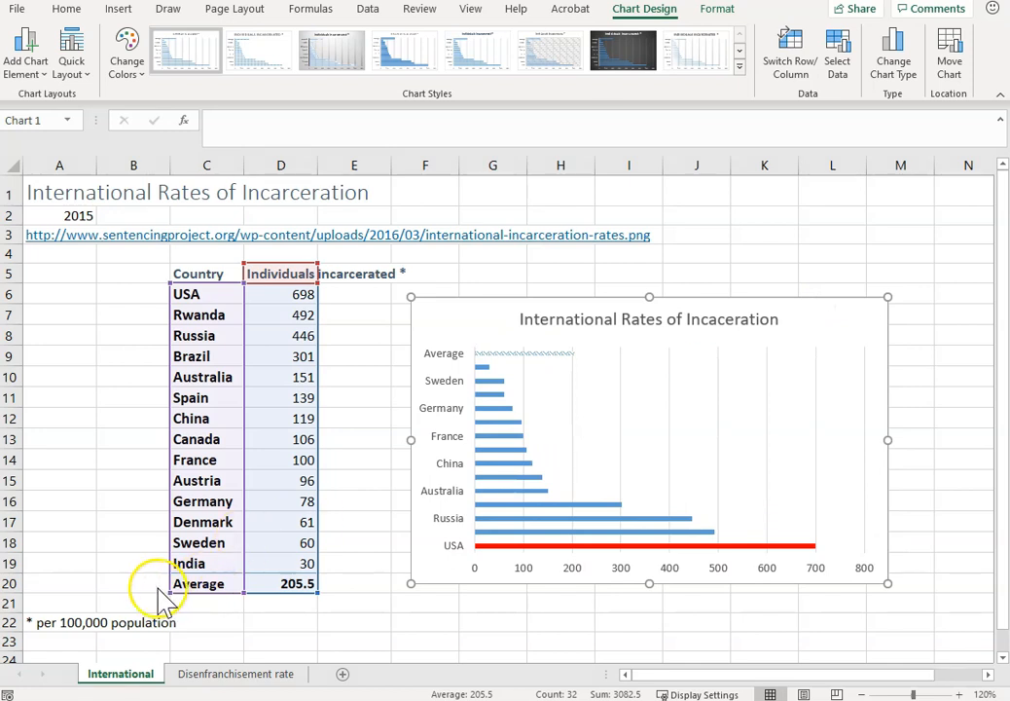
Enter the note "A bar chart is a better choice because..." in cell A25, below the data table.
{"action": "left_click", "coordinate": [82, 660]}
{"action": "left_click", "coordinate": [82, 658]}
{"action": "left_click", "coordinate": [81, 658]}
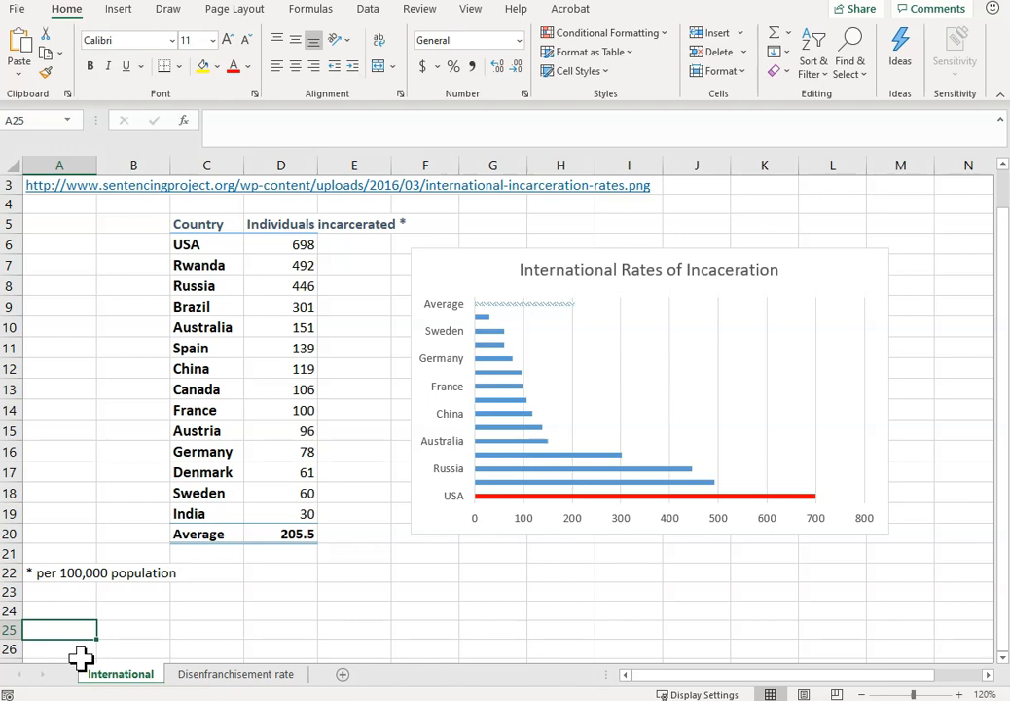
{"action": "type", "text": "A "}
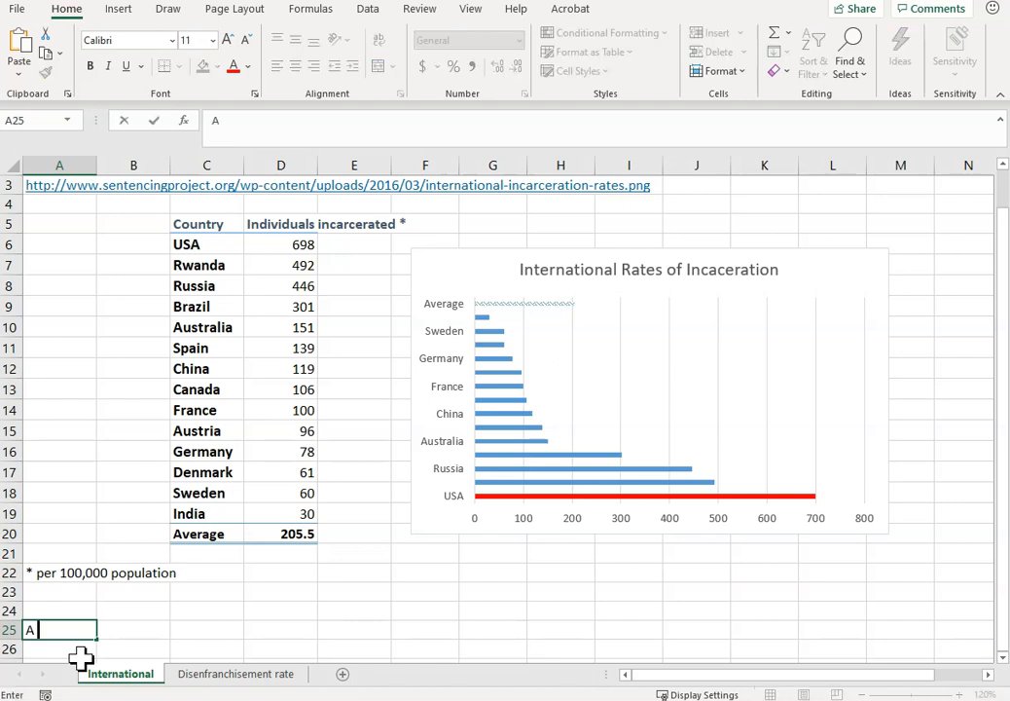
{"action": "type", "text": "bar chart"}
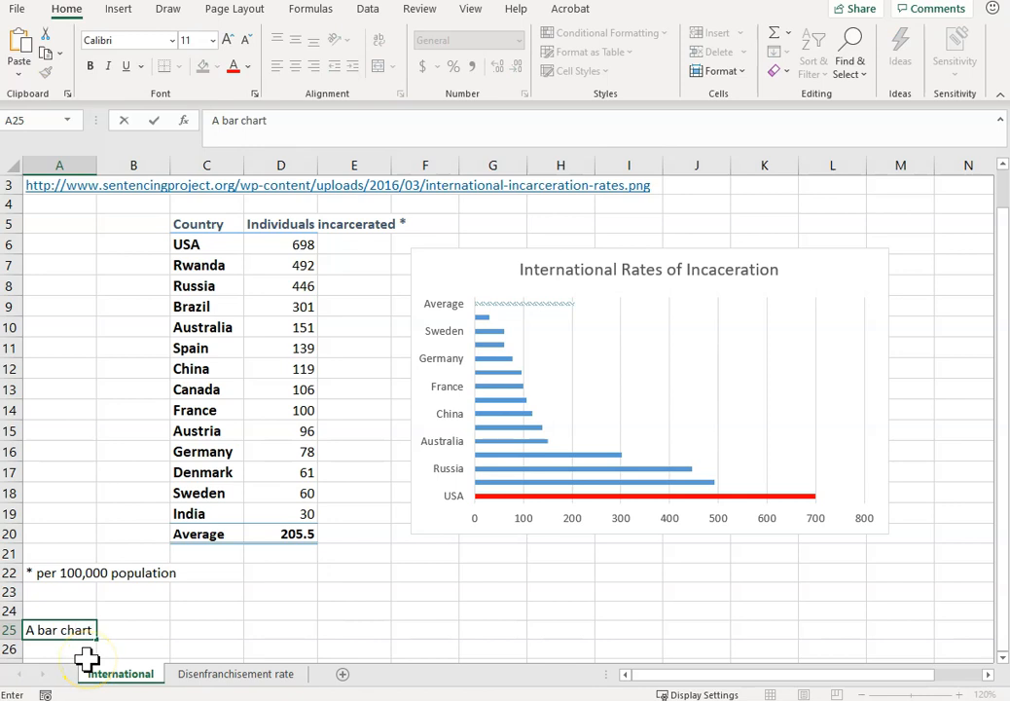
{"action": "type", "text": " is a better choice"}
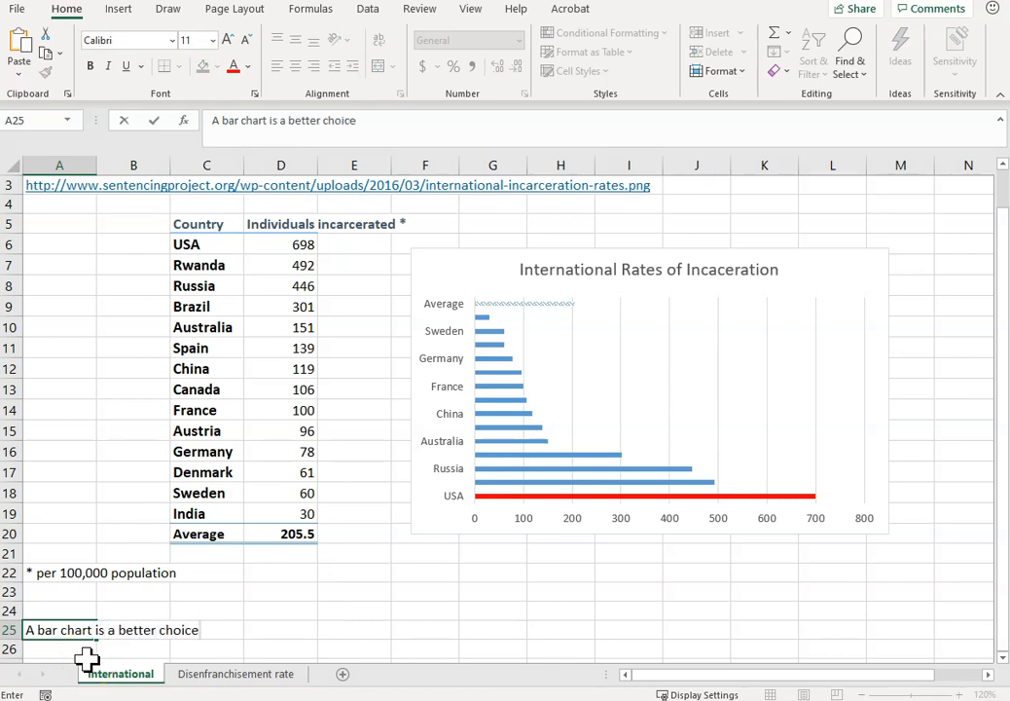
{"action": "type", "text": " because..."}
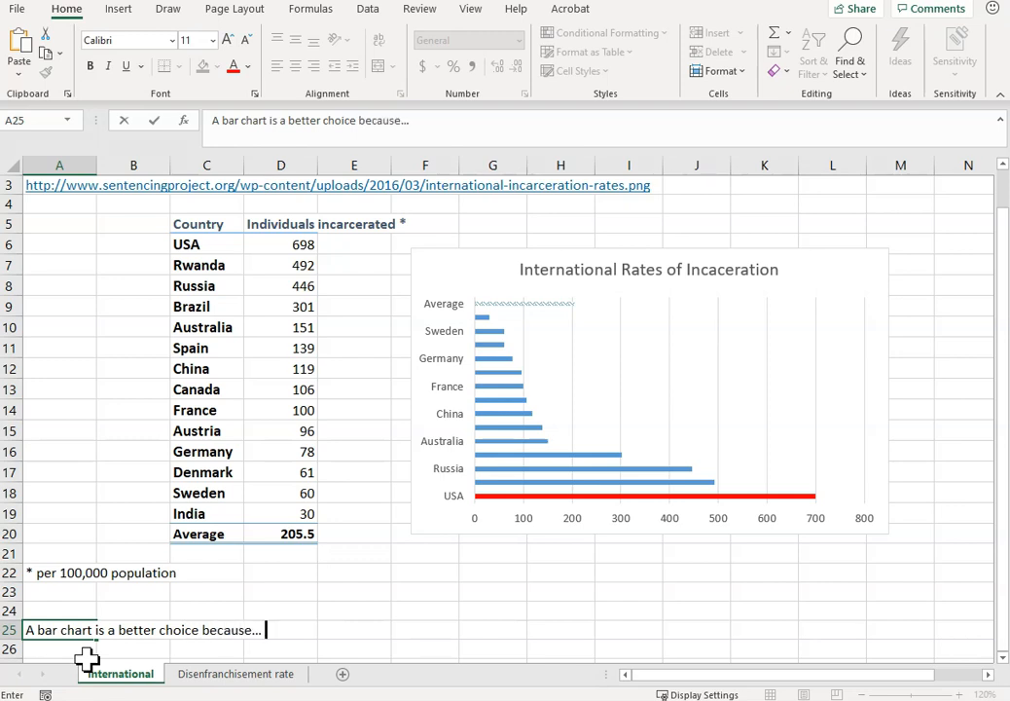
Insert "than the pice chart" before "because..." in the note in cell A25.
{"action": "left_click", "coordinate": [161, 630]}
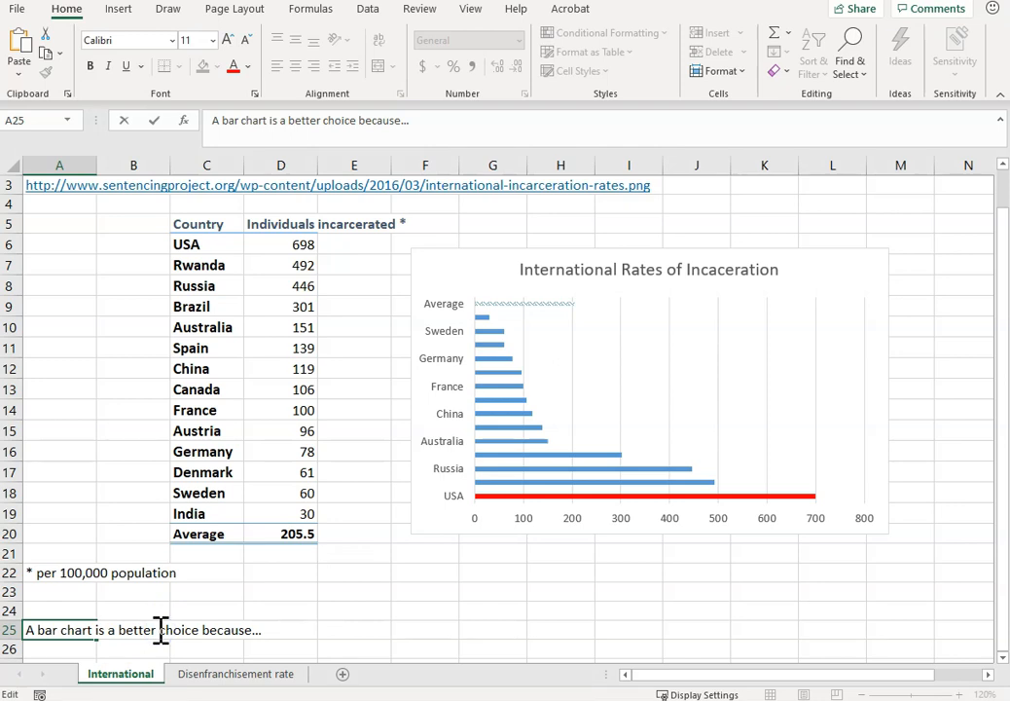
{"action": "left_click", "coordinate": [201, 630]}
{"action": "type", "text": "than "}
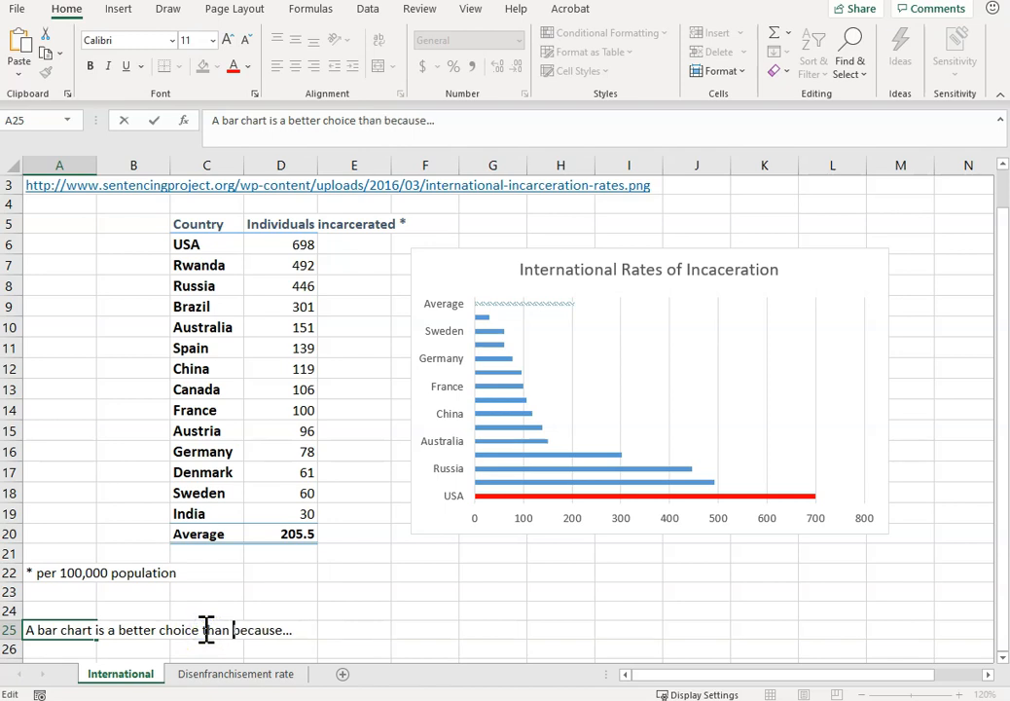
{"action": "type", "text": "the pice chart"}
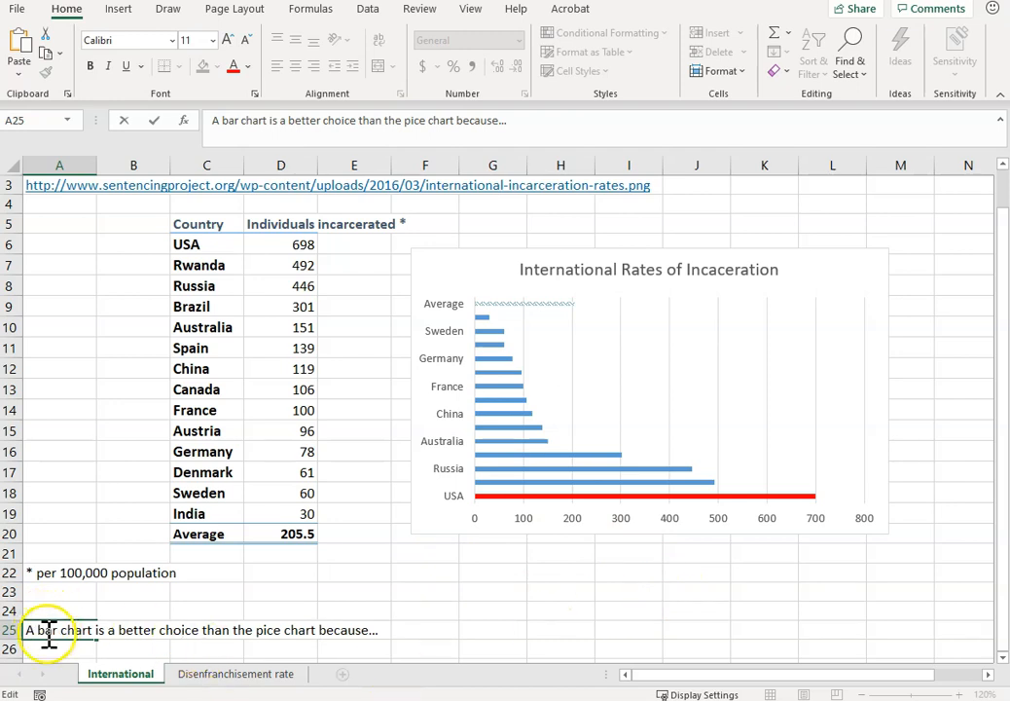
{"action": "left_click_drag", "start_coordinate": [50, 603], "coordinate": [721, 158]}
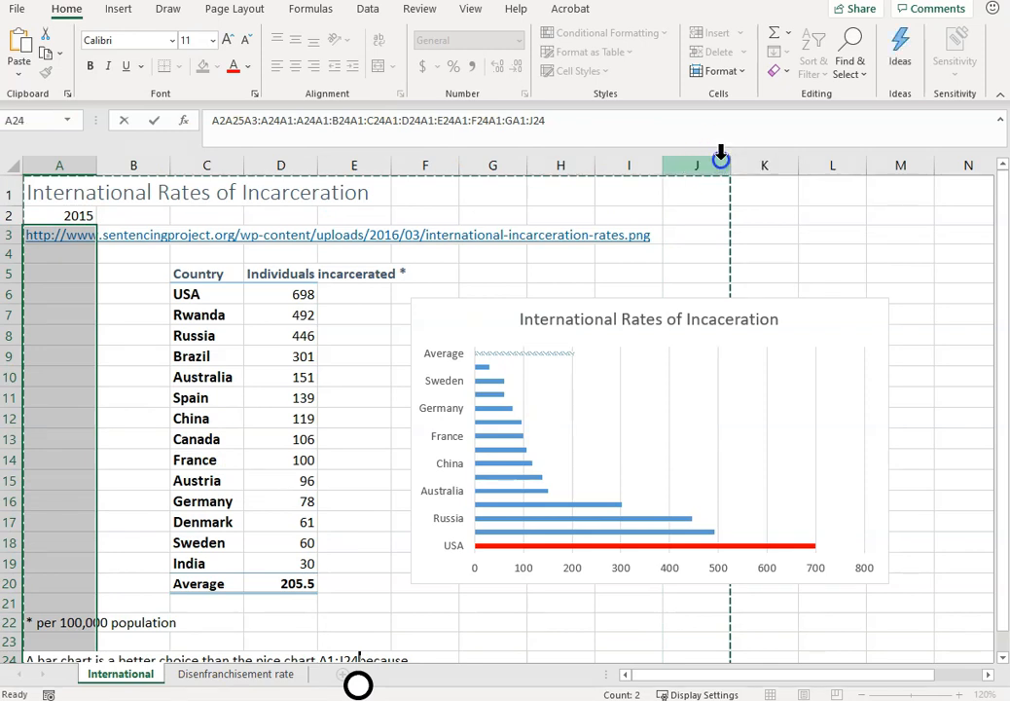
{"action": "left_click", "coordinate": [758, 305]}
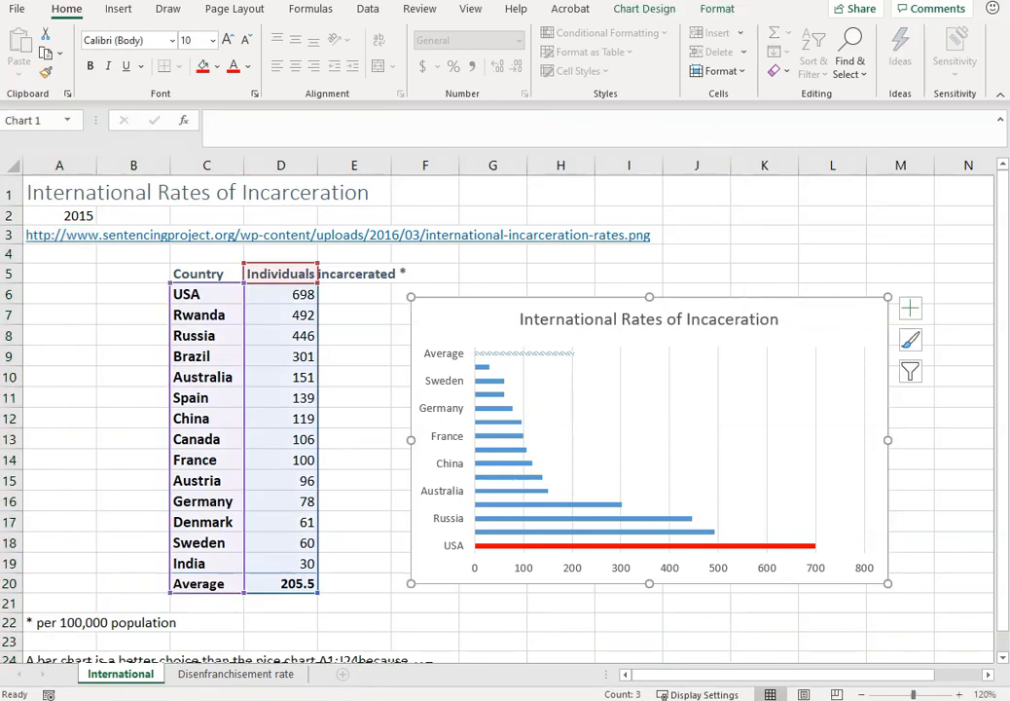
{"action": "left_click", "coordinate": [959, 440]}
{"action": "left_click", "coordinate": [292, 596]}
{"action": "left_click", "coordinate": [293, 610]}
{"action": "scroll", "coordinate": [199, 477], "scroll_direction": "down", "scroll_amount": 3}
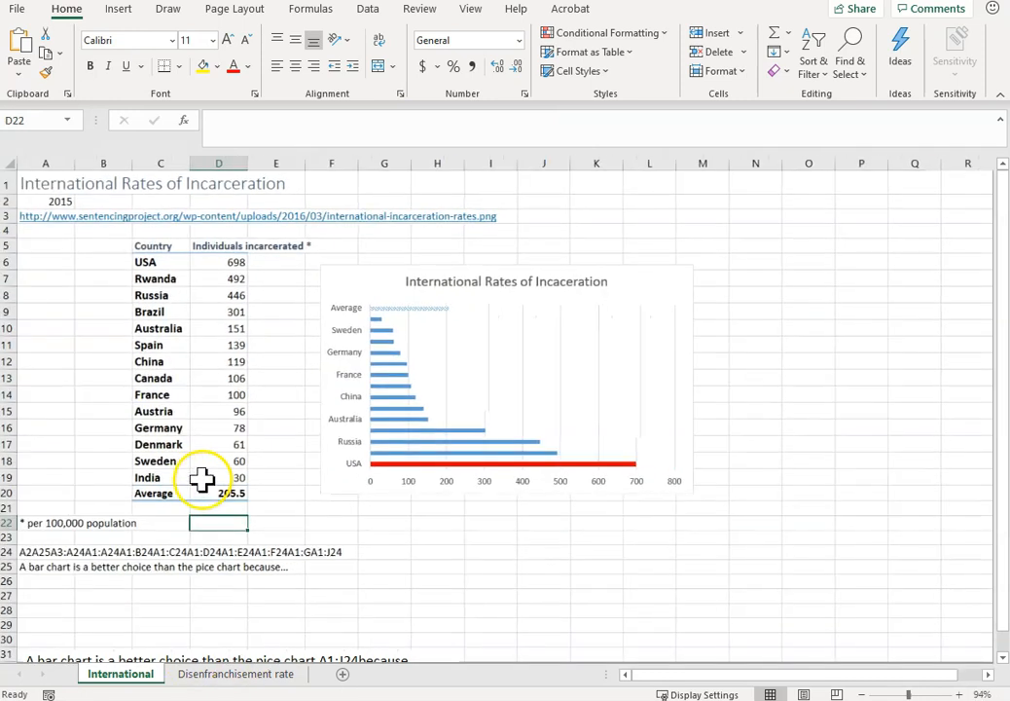
{"action": "left_click", "coordinate": [34, 556]}
{"action": "key", "text": "Delete"}
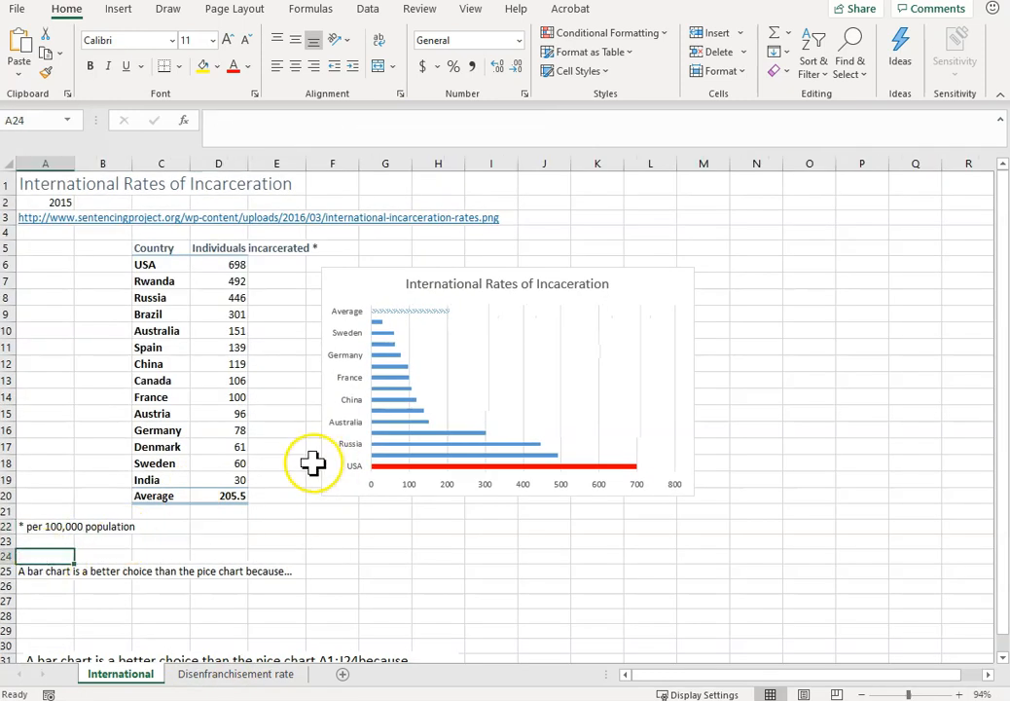
Set the print area to A1:M24, covering the title, data table, footnote and bar chart.
{"action": "left_click_drag", "start_coordinate": [51, 187], "coordinate": [693, 552]}
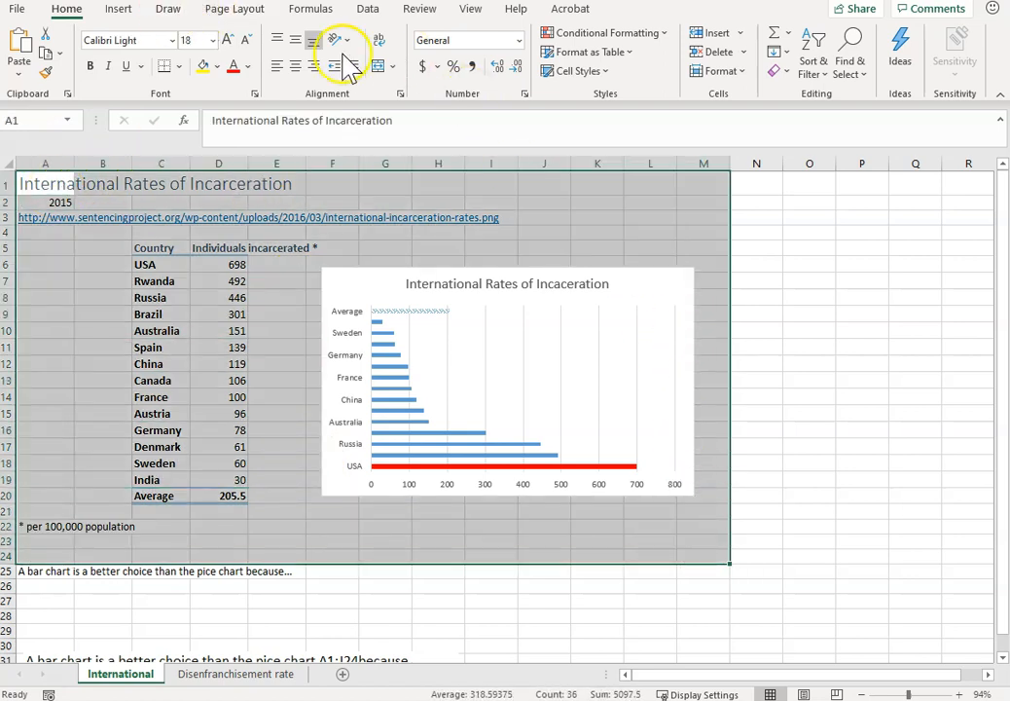
{"action": "left_click", "coordinate": [471, 10]}
{"action": "left_click", "coordinate": [253, 9]}
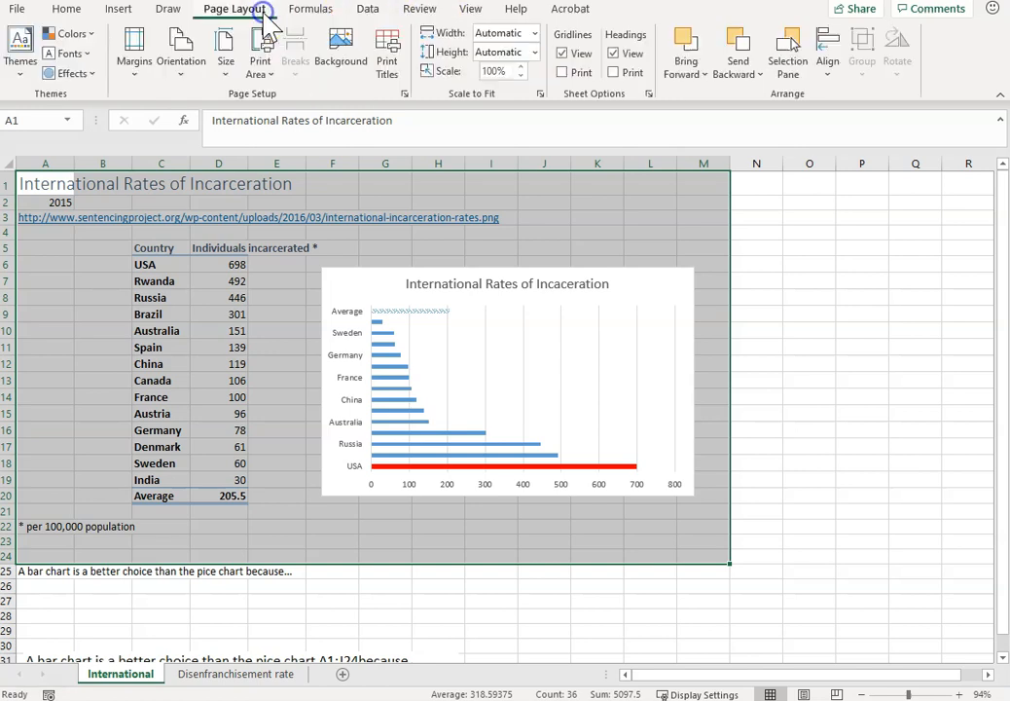
{"action": "left_click", "coordinate": [260, 66]}
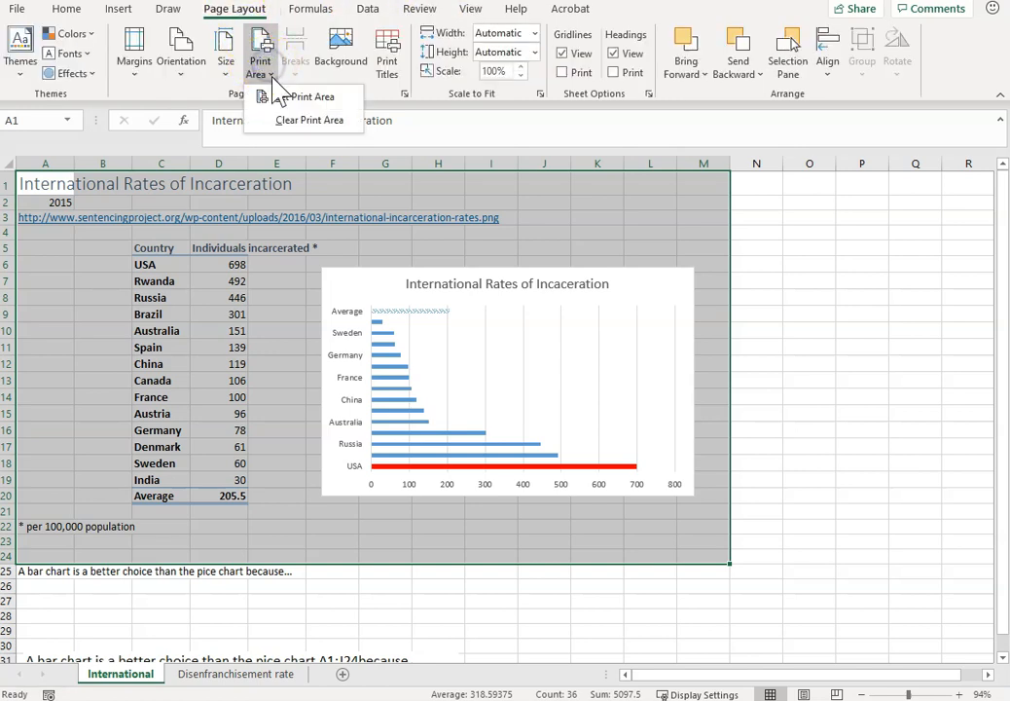
{"action": "left_click", "coordinate": [278, 98]}
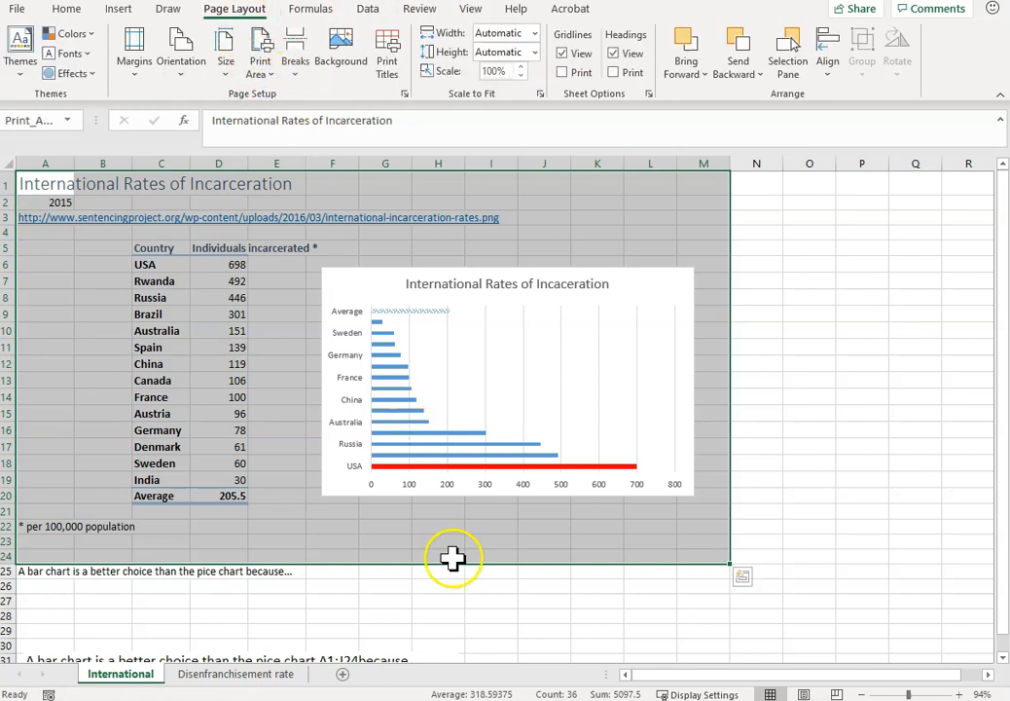
{"action": "left_click", "coordinate": [401, 601]}
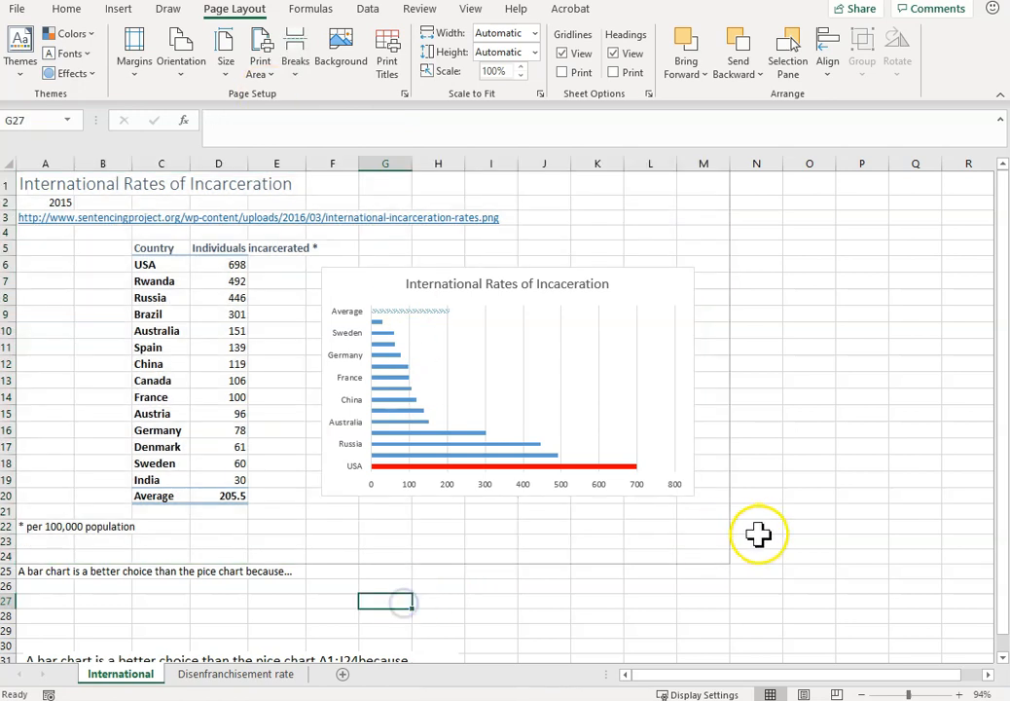
{"action": "left_click", "coordinate": [675, 478]}
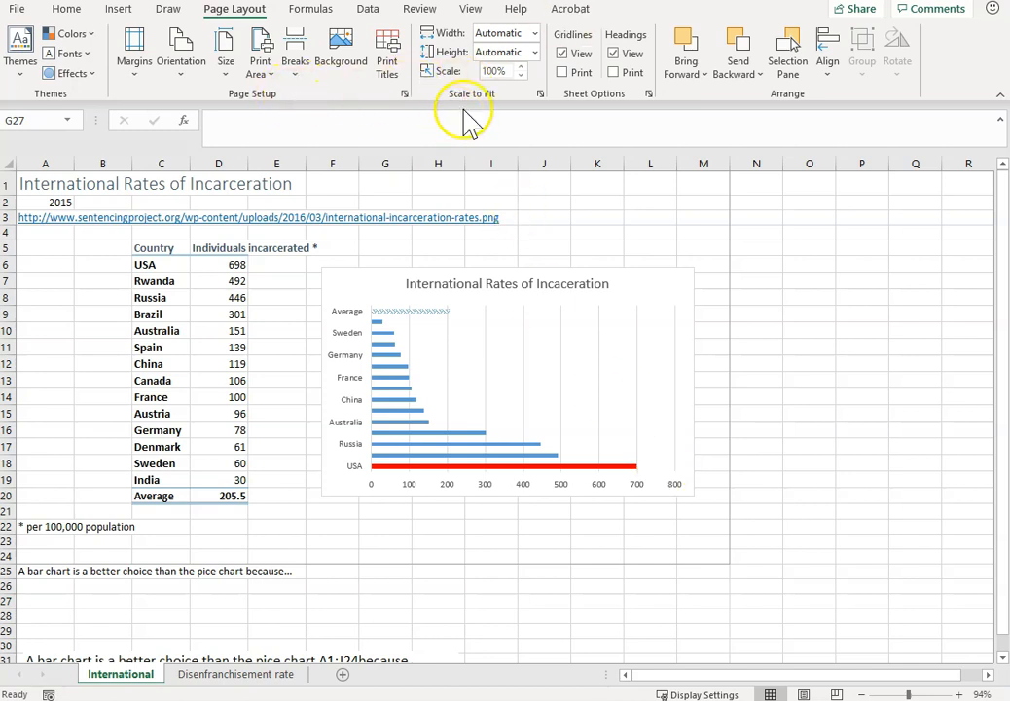
Preview how the print area of the International sheet fits on the landscape page.
{"action": "left_click", "coordinate": [540, 94]}
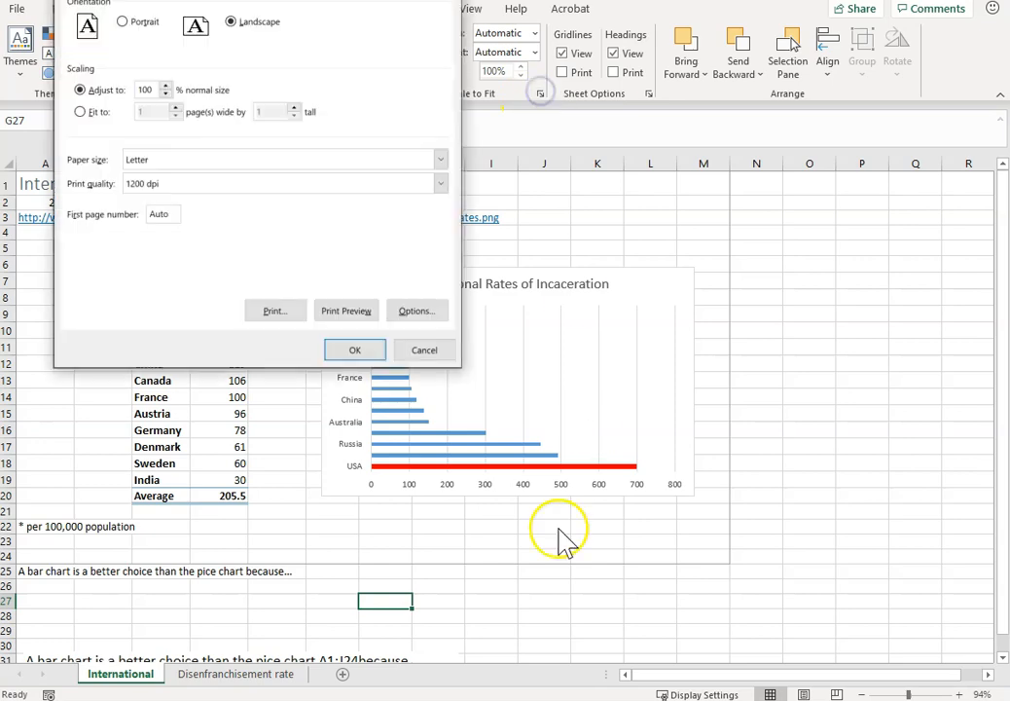
{"action": "left_click", "coordinate": [351, 322]}
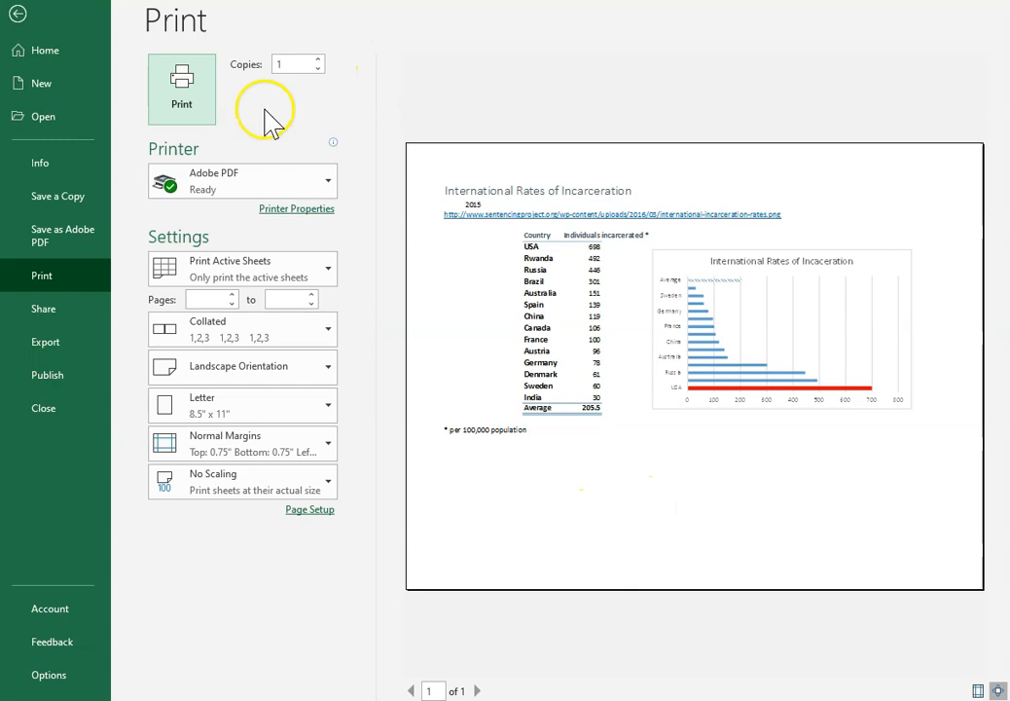
{"action": "left_click", "coordinate": [17, 12]}
Center the printout horizontally and vertically on the page in the page setup.
{"action": "left_click", "coordinate": [540, 95]}
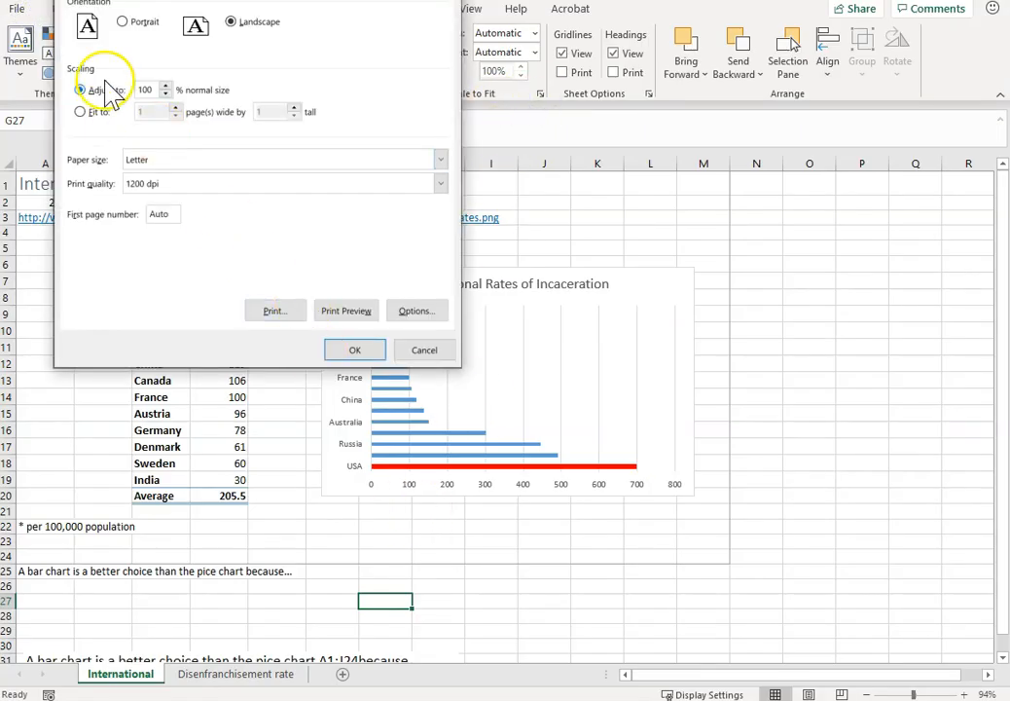
{"action": "left_click", "coordinate": [122, 8]}
{"action": "left_click", "coordinate": [101, 239]}
{"action": "left_click", "coordinate": [95, 264]}
{"action": "left_click", "coordinate": [336, 352]}
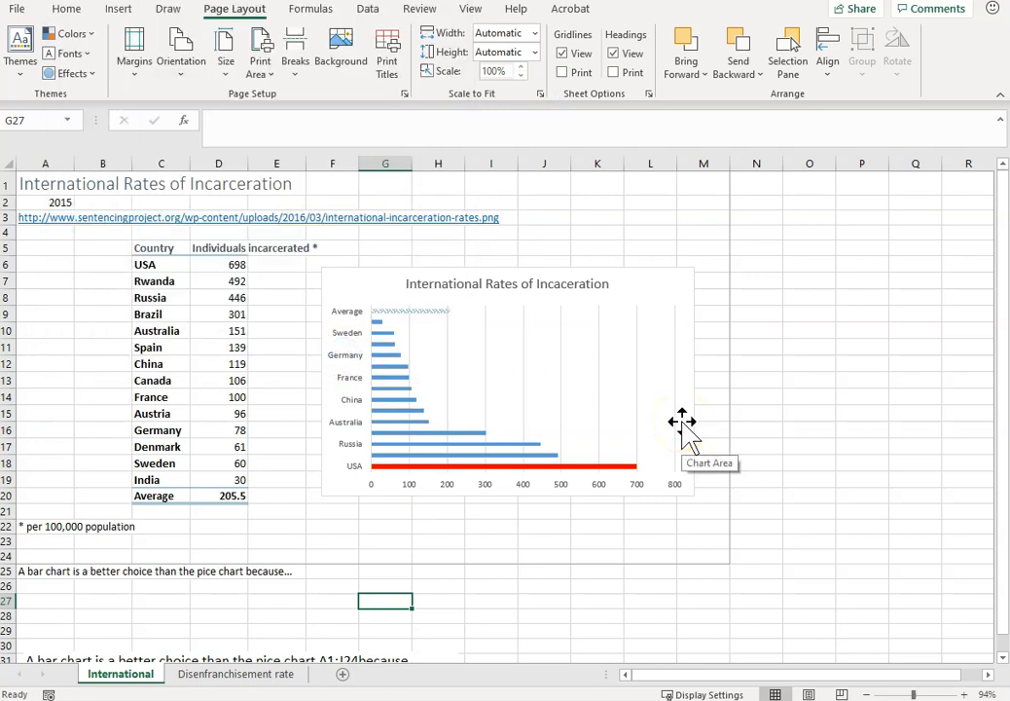
{"action": "left_click", "coordinate": [682, 422]}
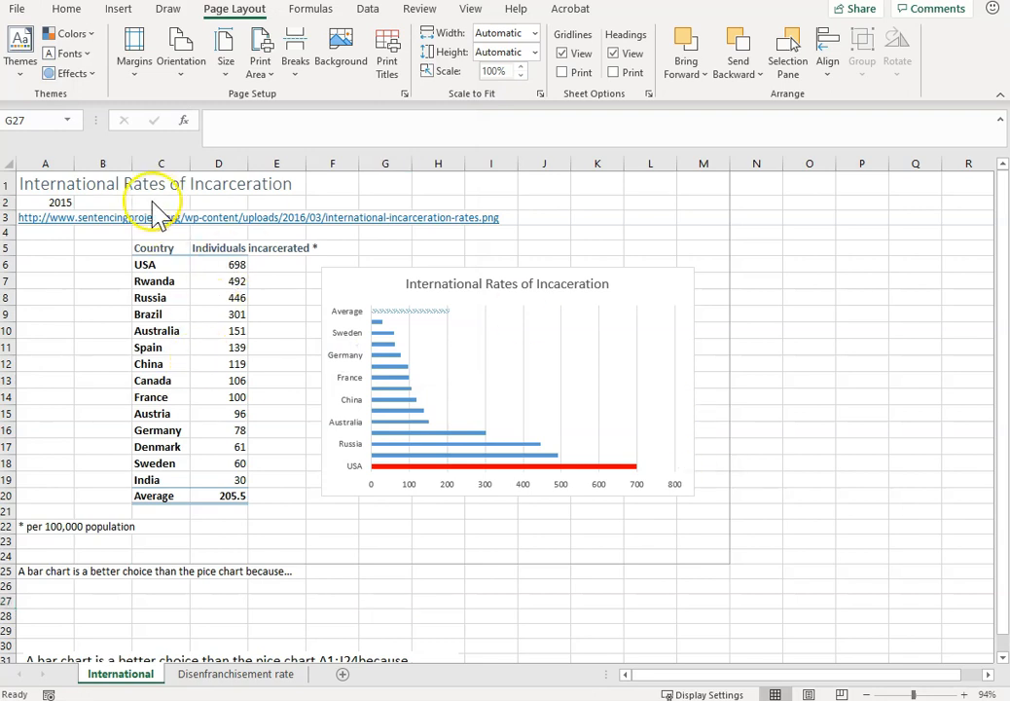
On the Disenfranchisement rate sheet, insert the recommended Clustered Column chart with a % line from A6:C14, comparing it with the browser's reference image.
{"action": "left_click", "coordinate": [200, 667]}
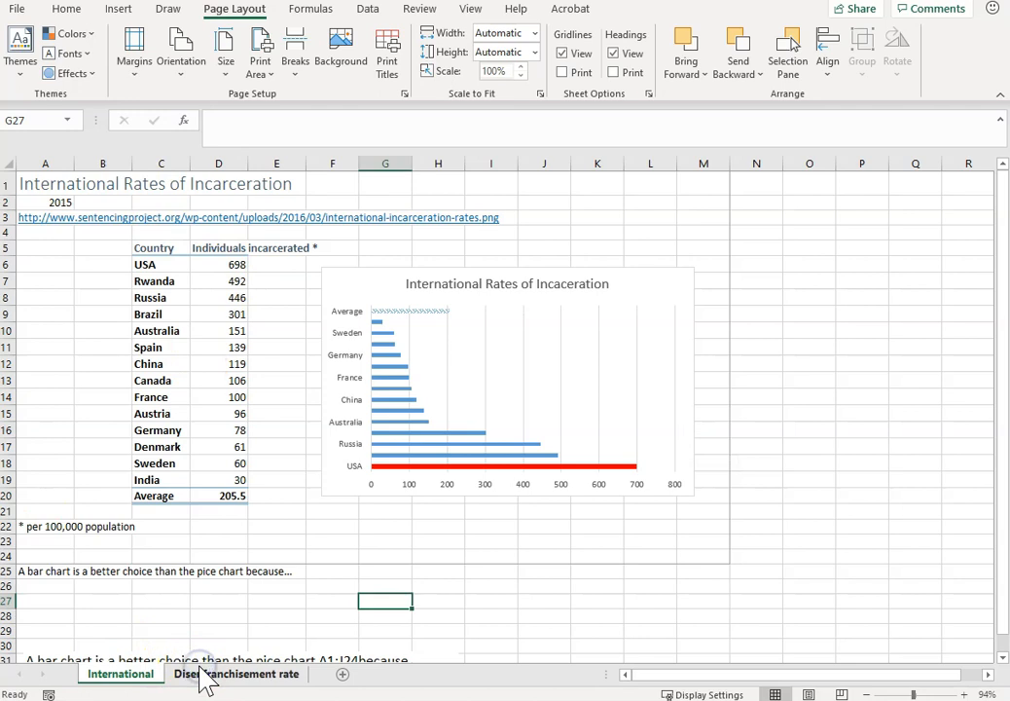
{"action": "left_click", "coordinate": [202, 672]}
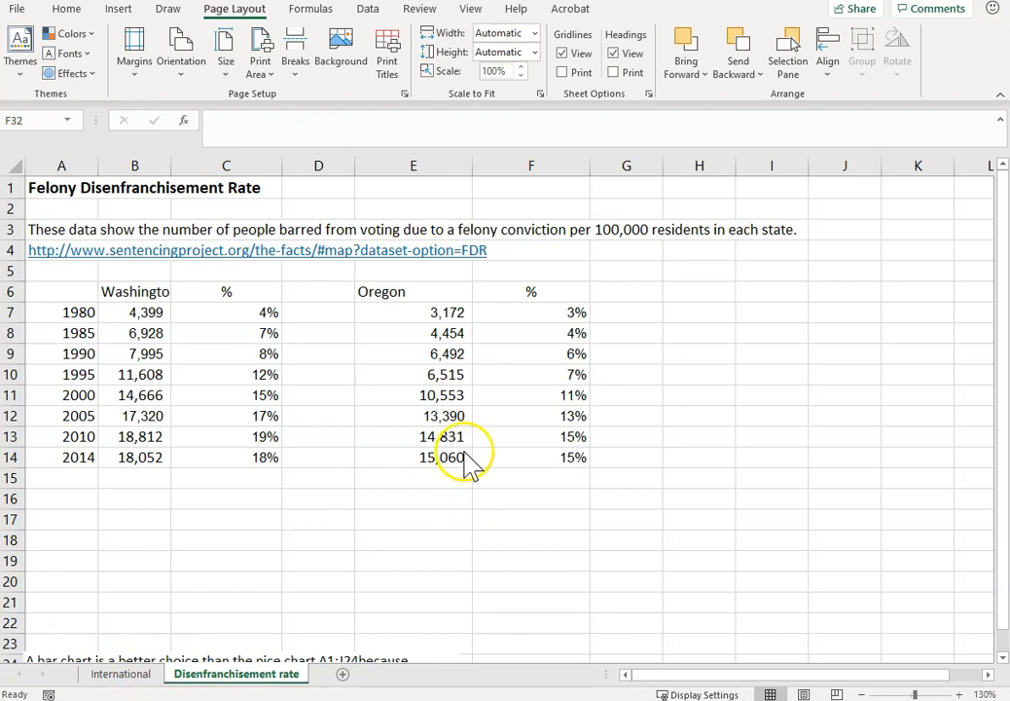
{"action": "left_click_drag", "start_coordinate": [59, 290], "coordinate": [221, 452]}
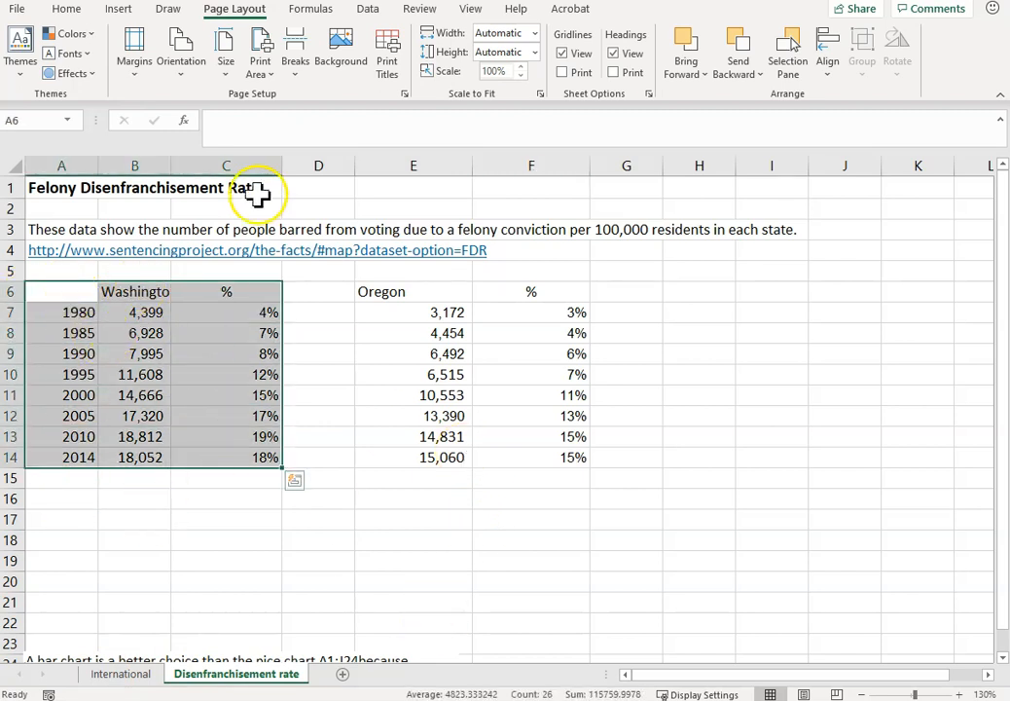
{"action": "left_click", "coordinate": [119, 10]}
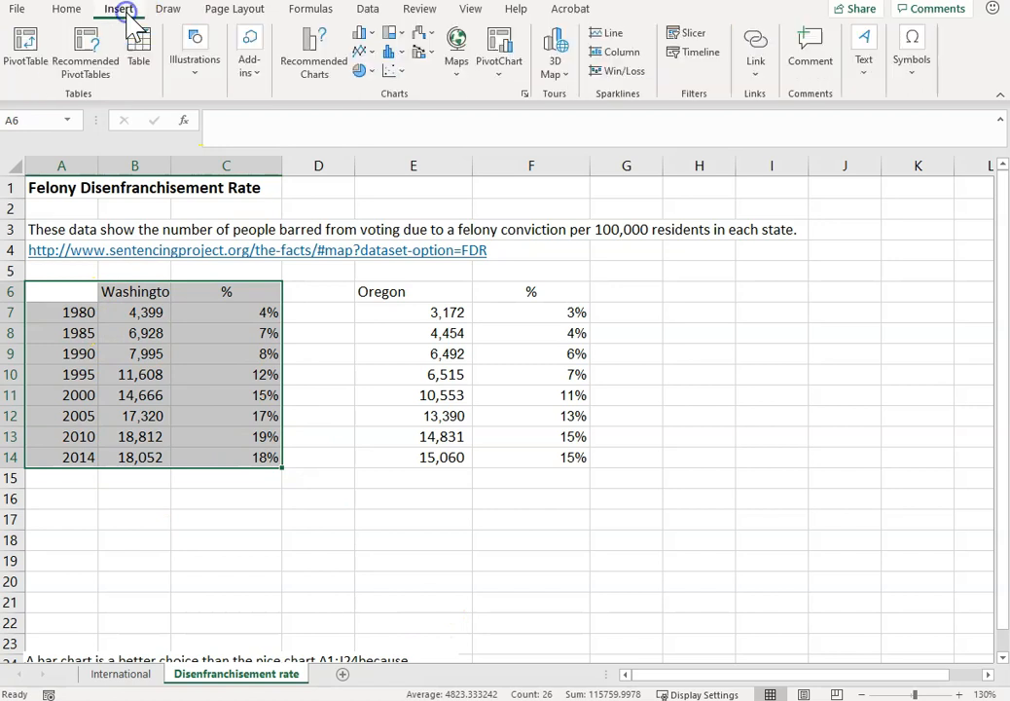
{"action": "left_click", "coordinate": [335, 76]}
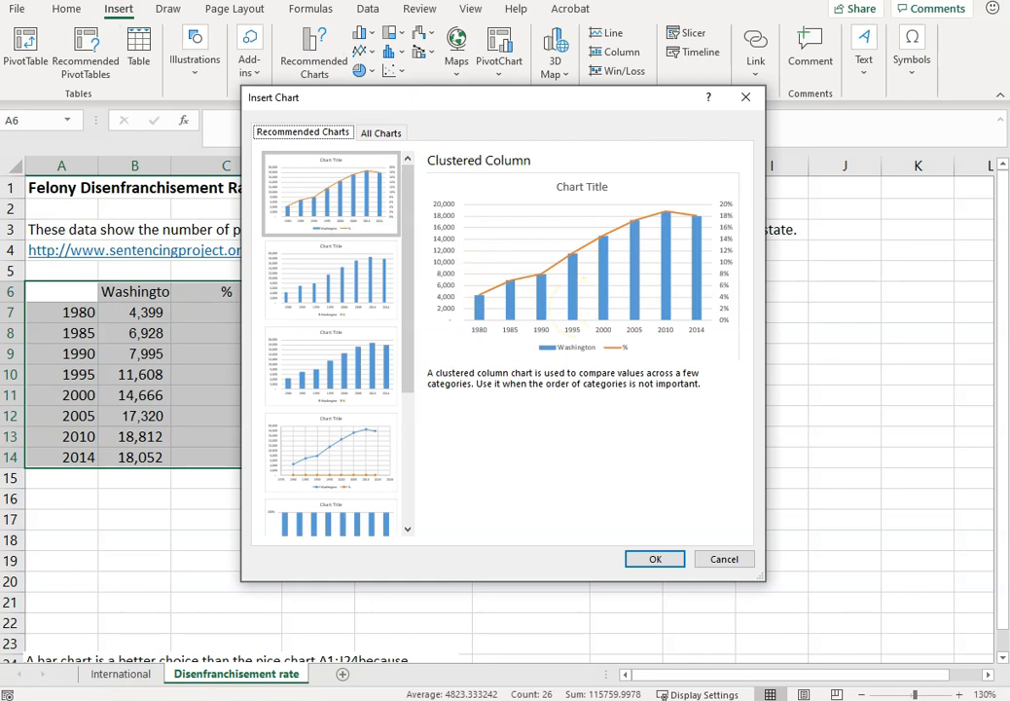
{"action": "key", "text": "Return"}
{"action": "left_click_drag", "start_coordinate": [856, 696], "coordinate": [297, 0]}
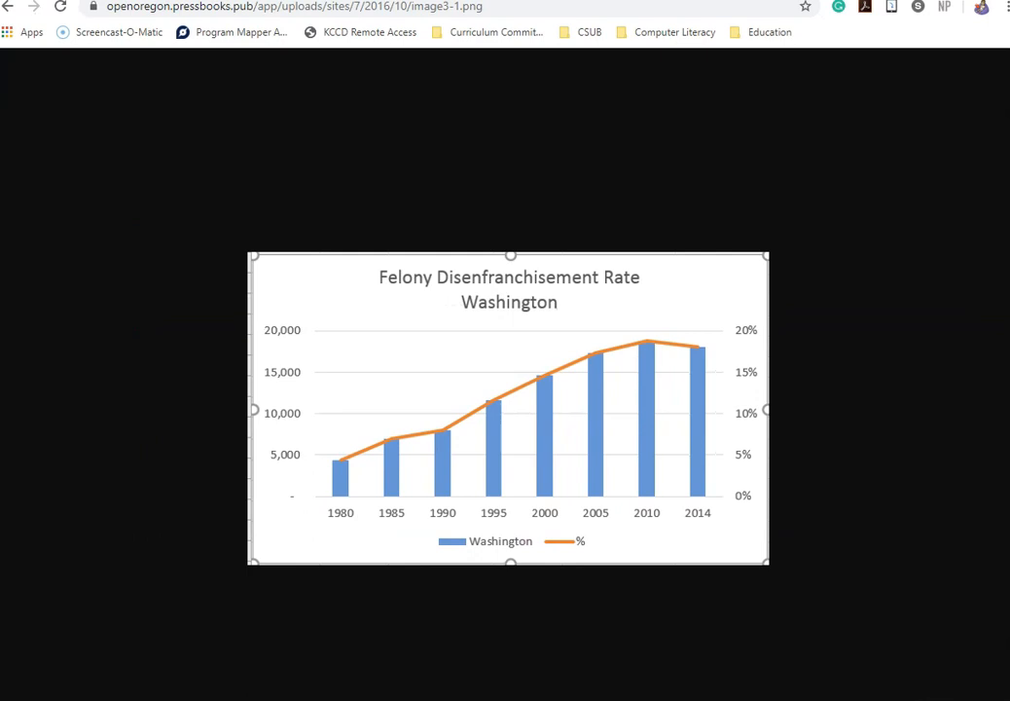
{"action": "key", "text": "alt+Tab"}
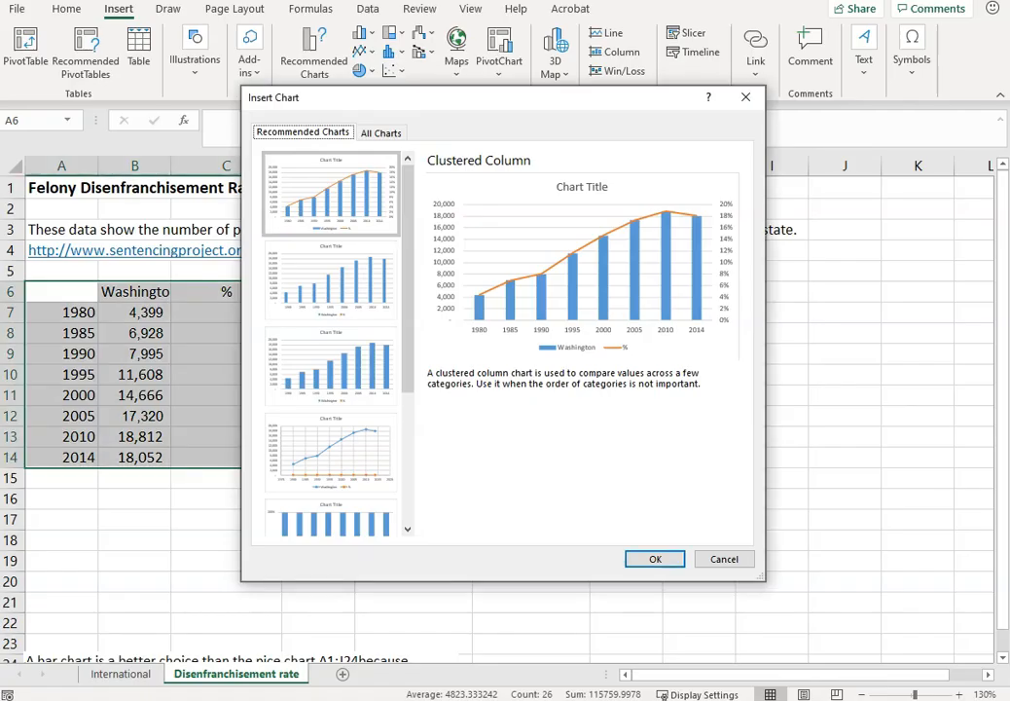
{"action": "left_click", "coordinate": [655, 560]}
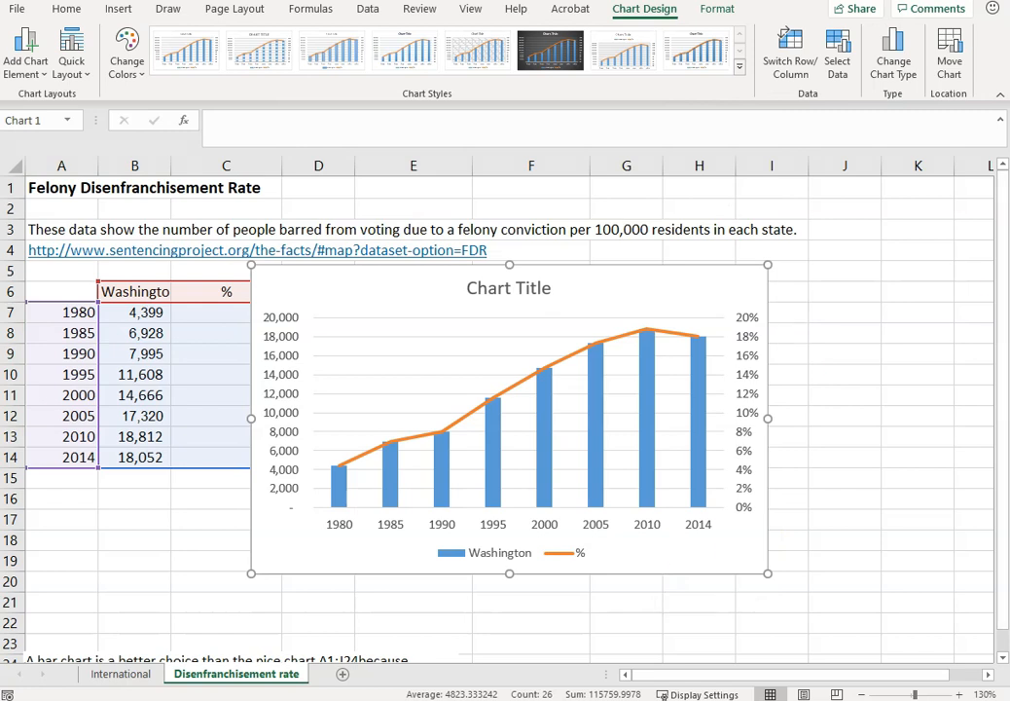
{"action": "key", "text": "alt+Tab"}
{"action": "key", "text": "alt+Tab"}
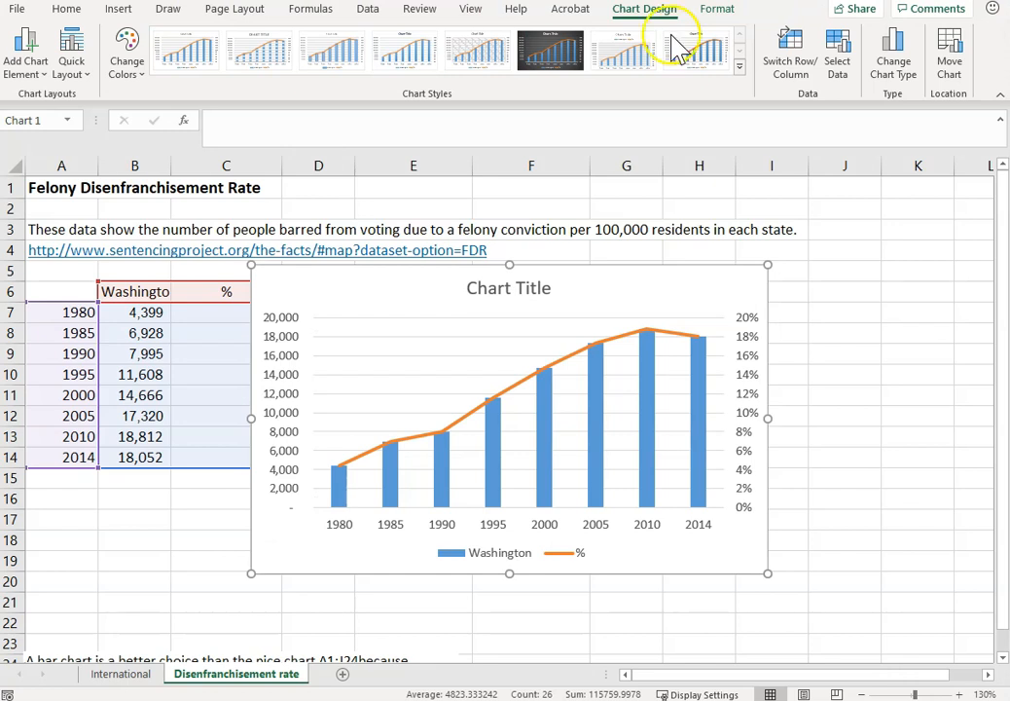
Move the Washington chart to a new chart sheet named Washington.
{"action": "right_click", "coordinate": [691, 288]}
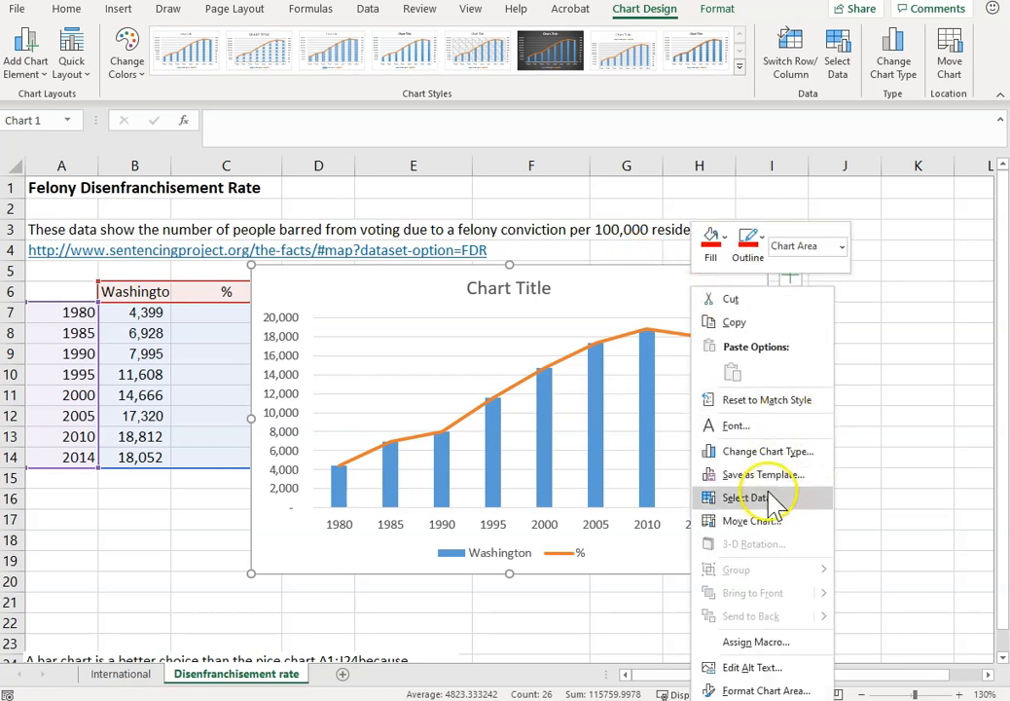
{"action": "left_click", "coordinate": [744, 520]}
{"action": "left_click", "coordinate": [263, 212]}
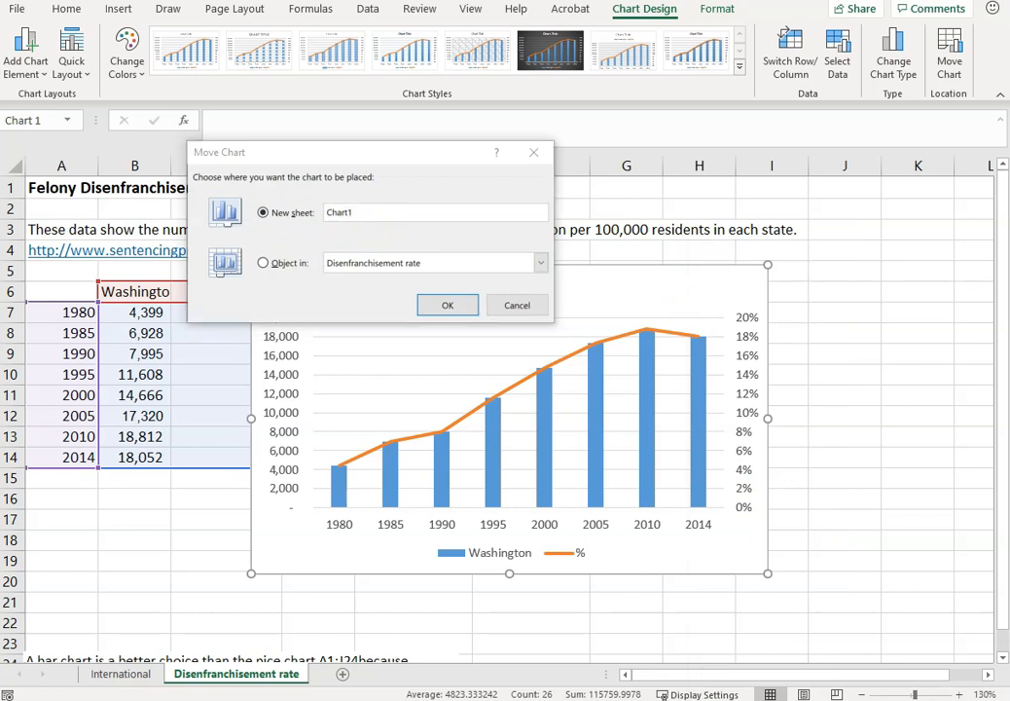
{"action": "left_click_drag", "start_coordinate": [377, 216], "coordinate": [325, 216]}
{"action": "type", "text": "Washington"}
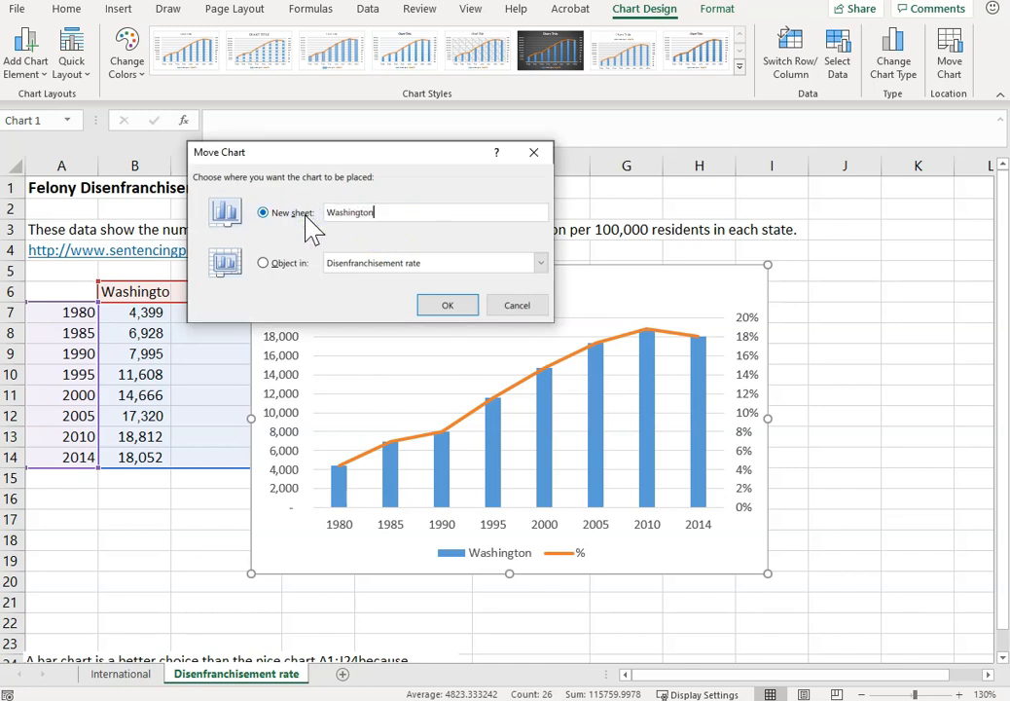
{"action": "key", "text": "Return"}
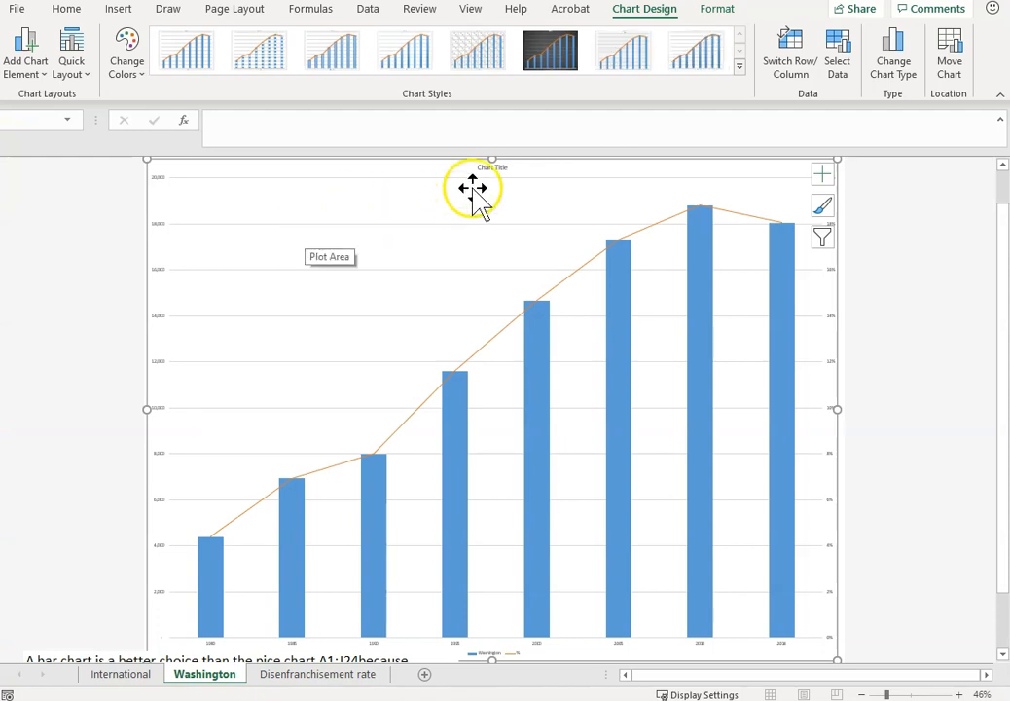
Replace the chart title with "Felony Disenfranchisement Rate" and "Washington" on a second line.
{"action": "left_click", "coordinate": [494, 167]}
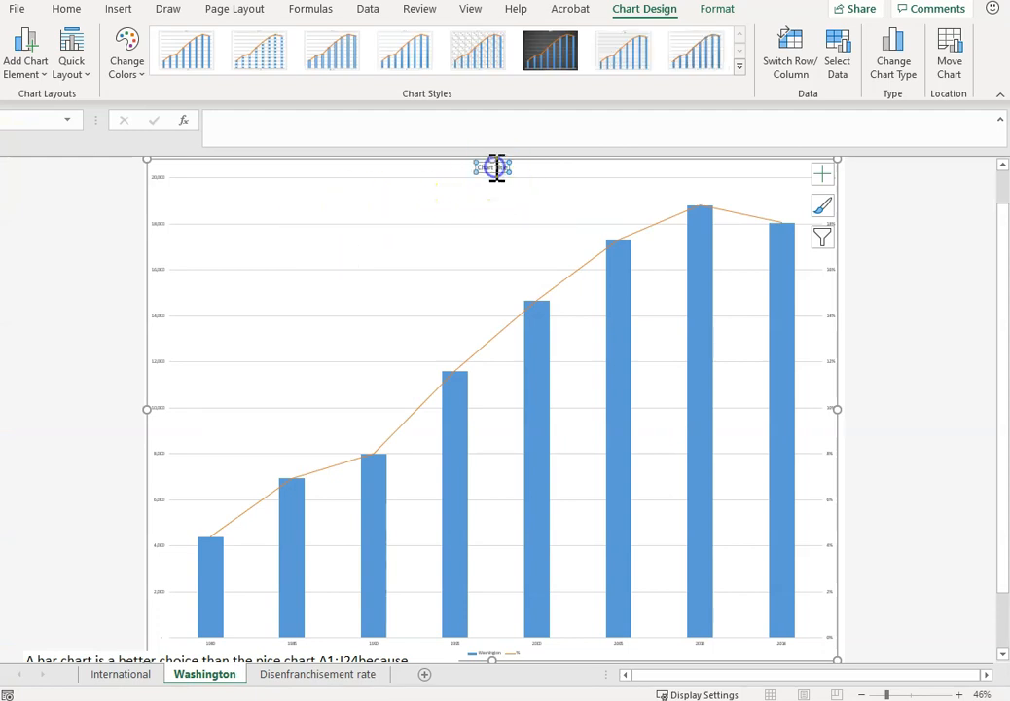
{"action": "double_click", "coordinate": [495, 167]}
{"action": "left_click", "coordinate": [382, 168]}
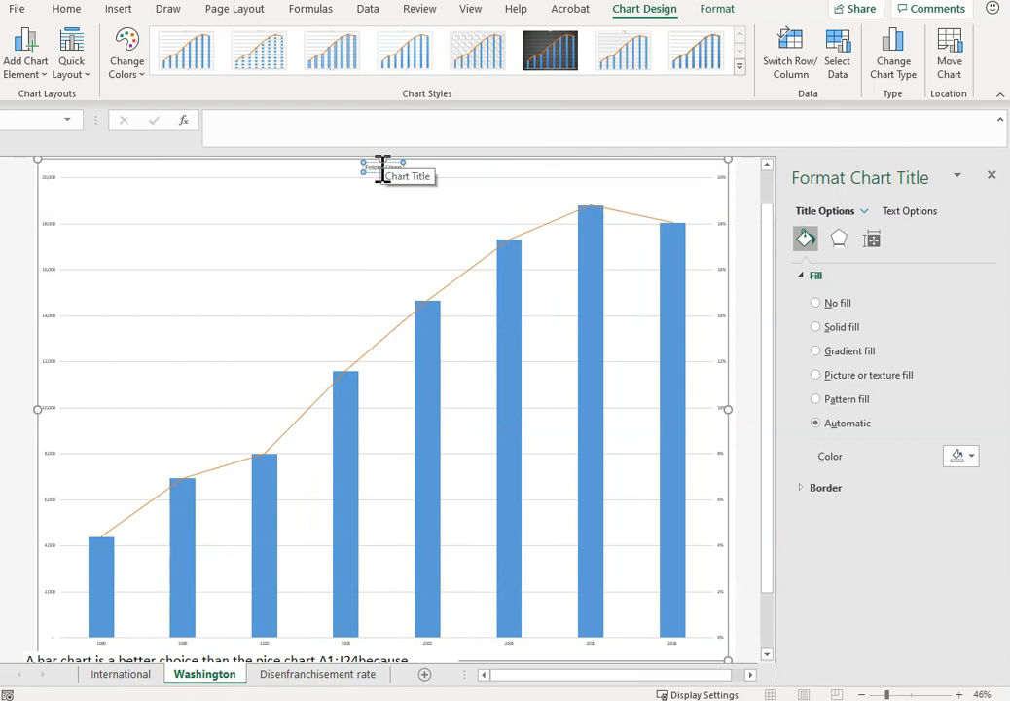
{"action": "type", "text": "t Rate Washington"}
{"action": "left_click", "coordinate": [417, 166]}
{"action": "key", "text": "Return"}
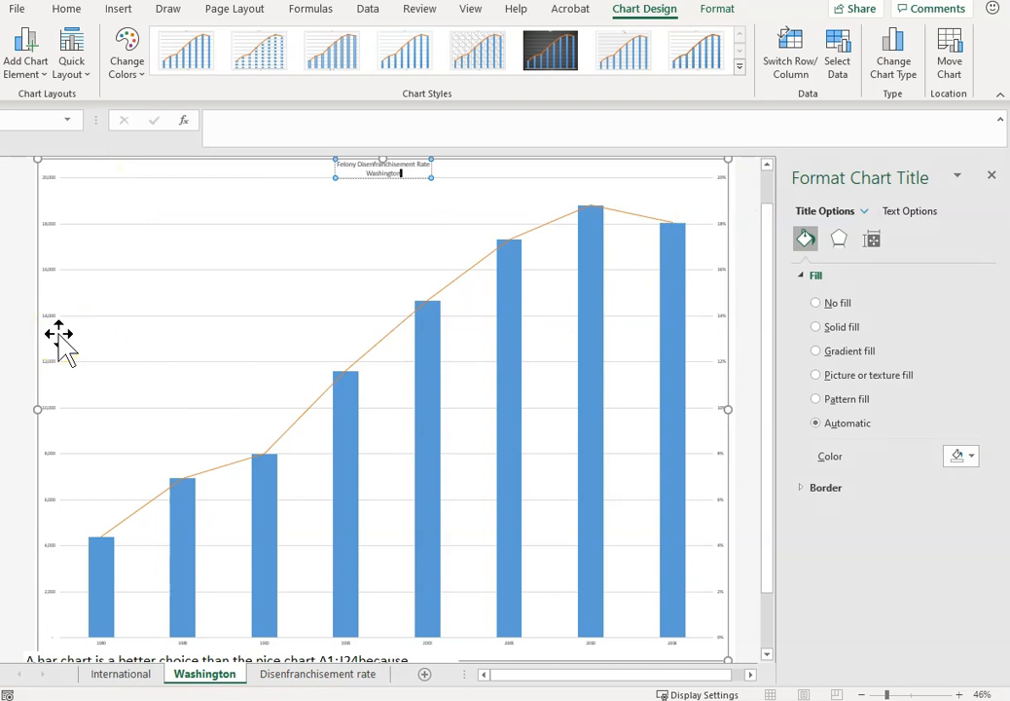
Set the major unit of the Washington chart's primary vertical axis to 5000.
{"action": "left_click", "coordinate": [50, 275]}
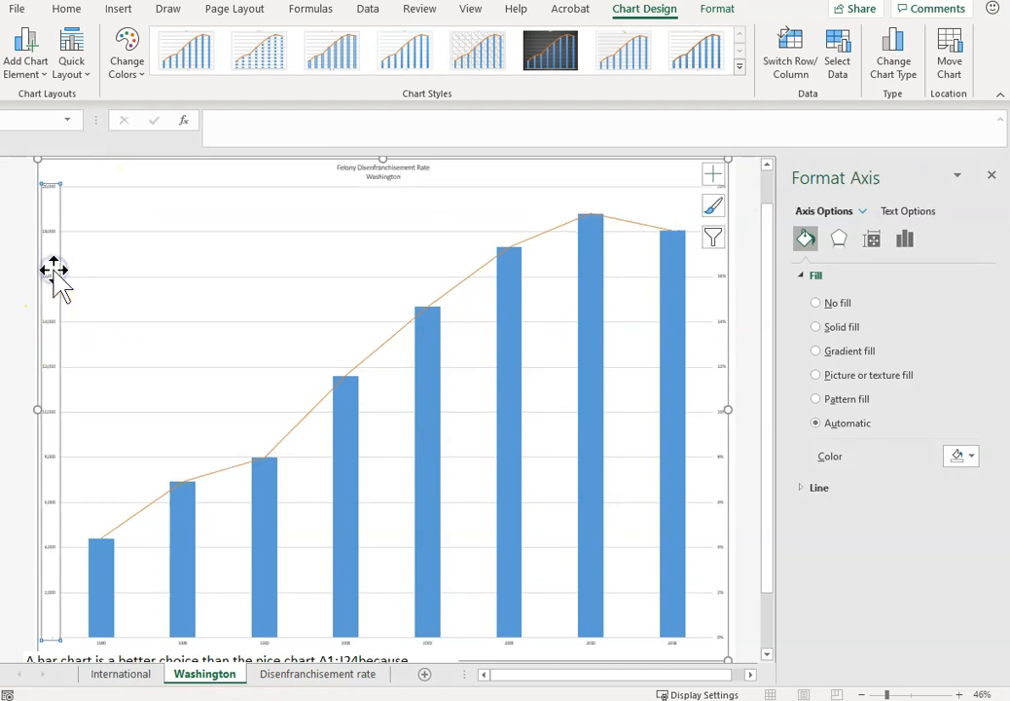
{"action": "left_click", "coordinate": [903, 243]}
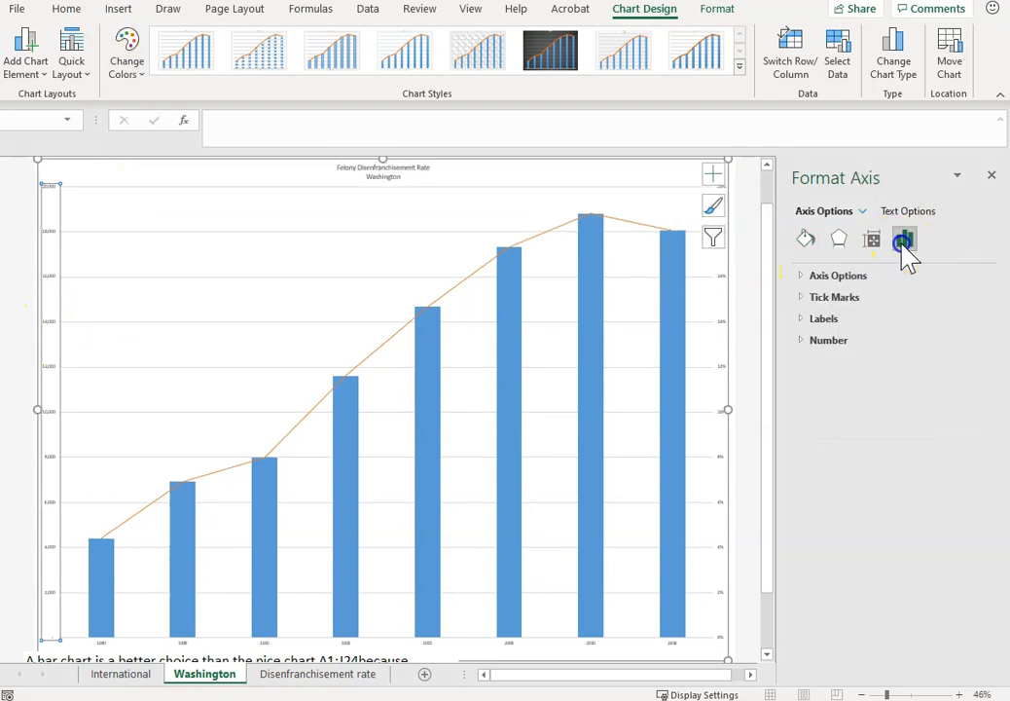
{"action": "left_click", "coordinate": [801, 275]}
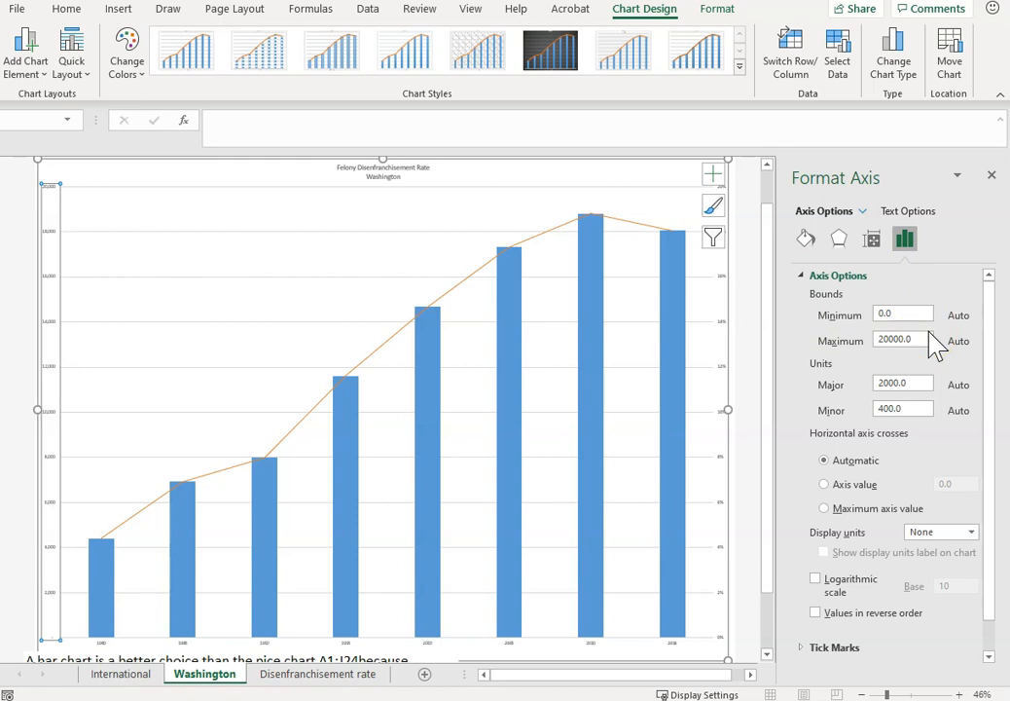
{"action": "left_click", "coordinate": [913, 382]}
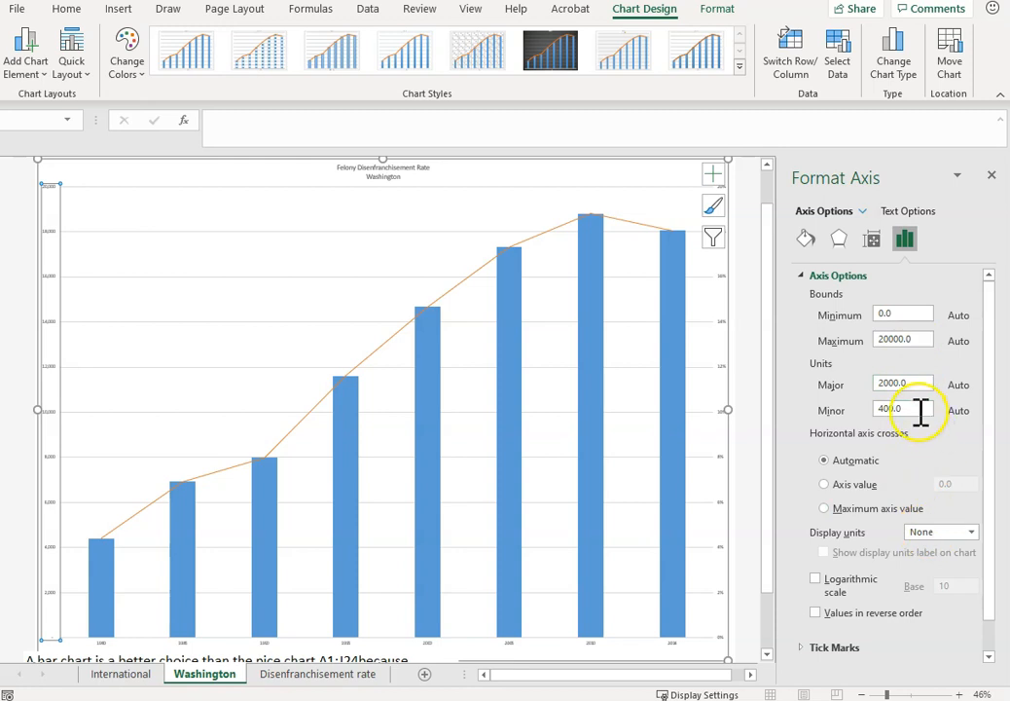
{"action": "left_click_drag", "start_coordinate": [919, 383], "coordinate": [847, 383]}
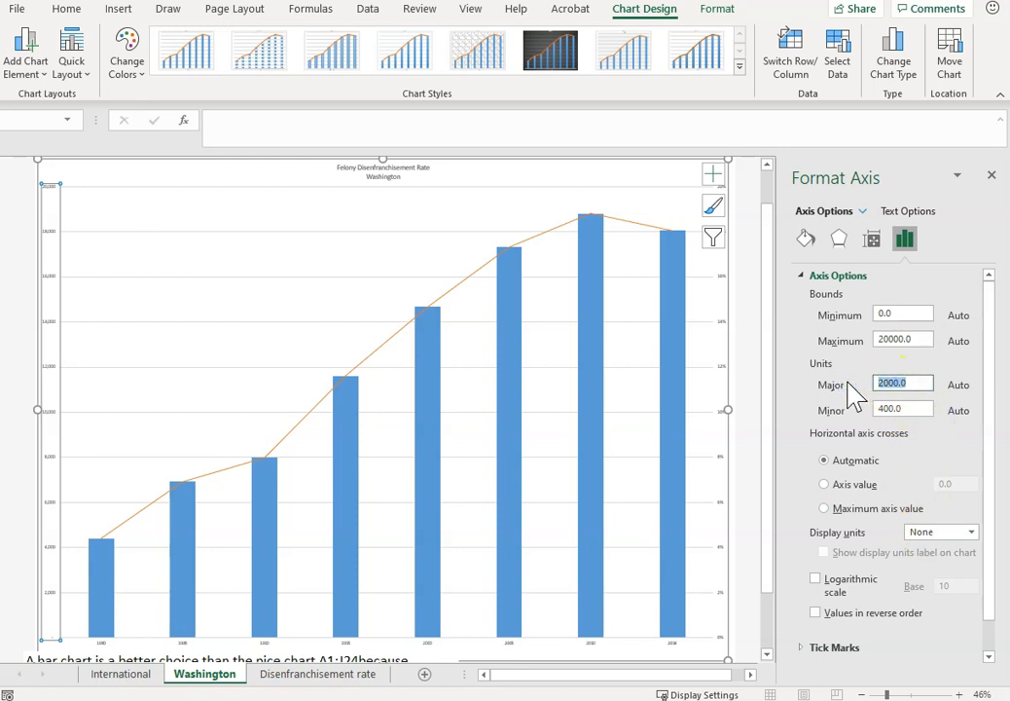
{"action": "type", "text": "5000"}
{"action": "key", "text": "Return"}
Set the major unit of the Washington chart's secondary percentage axis to 0.05.
{"action": "left_click", "coordinate": [722, 371]}
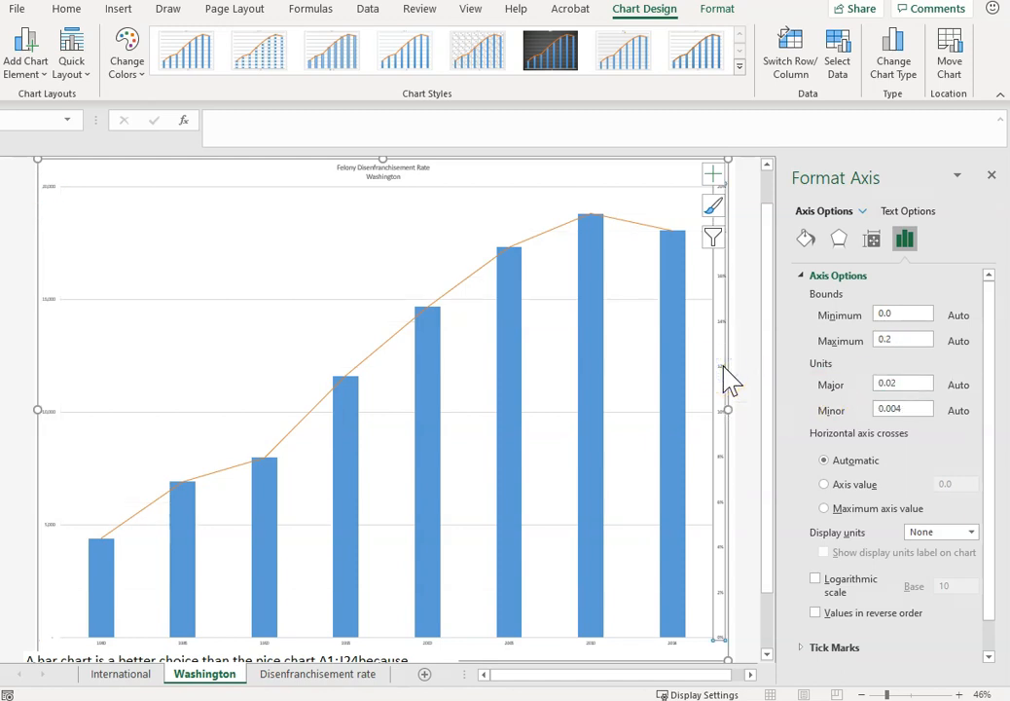
{"action": "left_click", "coordinate": [916, 383]}
{"action": "type", "text": "5"}
{"action": "key", "text": "Return"}
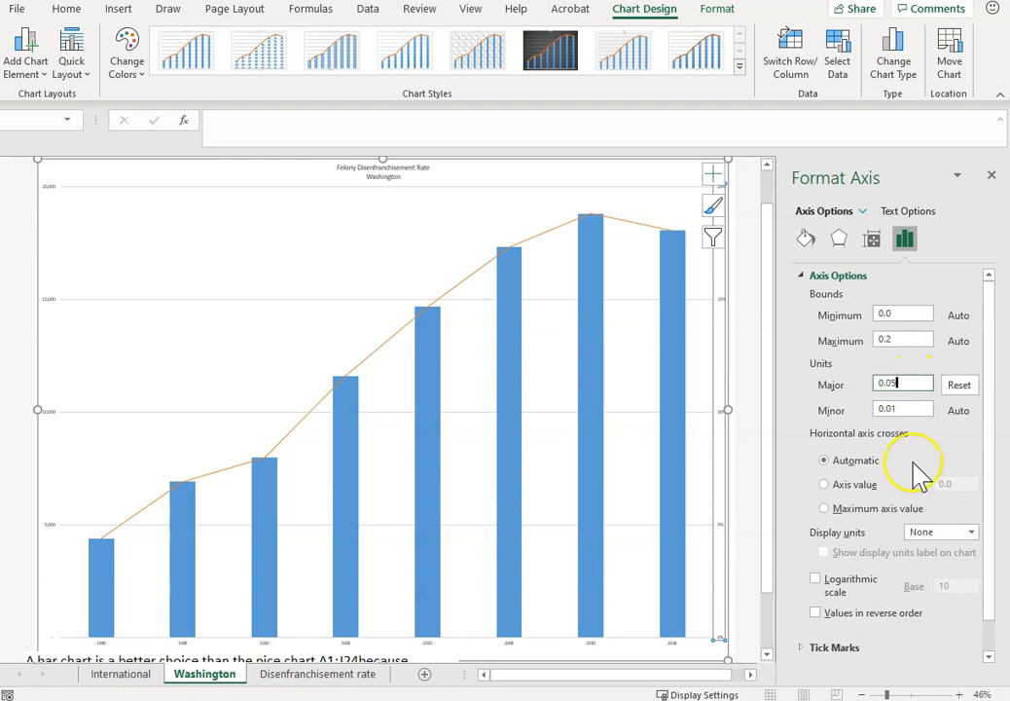
Enlarge the Washington chart's primary vertical axis labels and increase the chart title's font size to 36.
{"action": "left_click", "coordinate": [55, 296]}
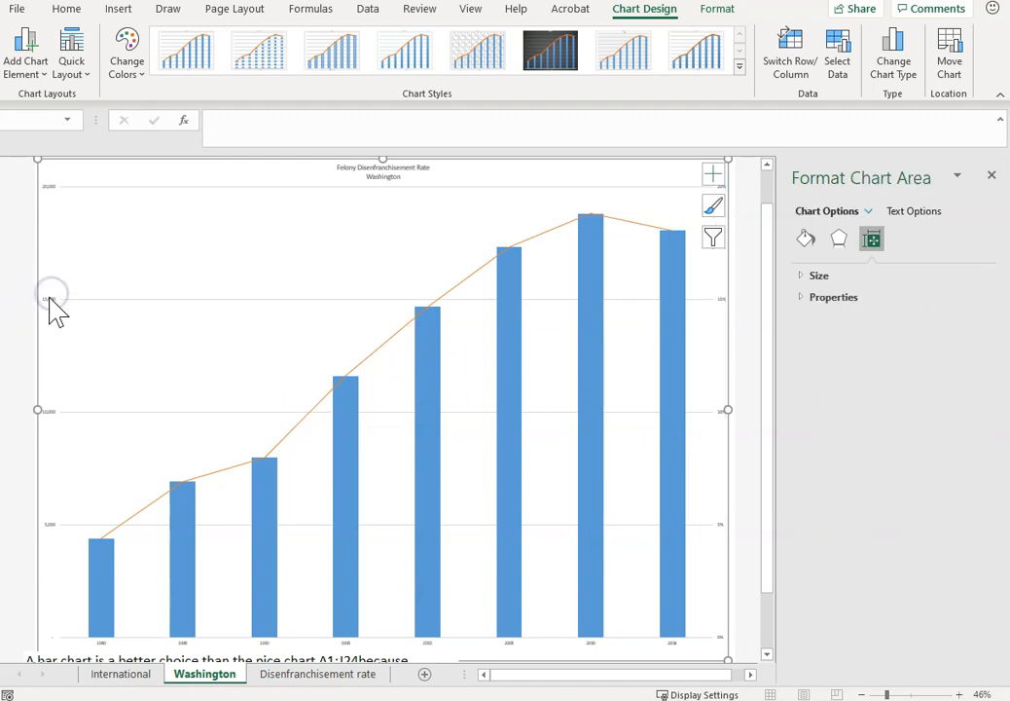
{"action": "left_click", "coordinate": [50, 304]}
{"action": "left_click", "coordinate": [66, 10]}
{"action": "left_click", "coordinate": [227, 41]}
{"action": "left_click", "coordinate": [227, 41]}
{"action": "left_click", "coordinate": [227, 41]}
{"action": "left_click", "coordinate": [226, 40]}
{"action": "left_click", "coordinate": [226, 41]}
{"action": "left_click", "coordinate": [227, 41]}
{"action": "left_click", "coordinate": [227, 41]}
{"action": "left_click", "coordinate": [227, 41]}
{"action": "left_click", "coordinate": [227, 41]}
{"action": "left_click", "coordinate": [368, 166]}
{"action": "left_click", "coordinate": [226, 41]}
{"action": "left_click", "coordinate": [227, 41]}
{"action": "left_click", "coordinate": [227, 41]}
{"action": "left_click", "coordinate": [226, 40]}
{"action": "left_click", "coordinate": [227, 41]}
{"action": "left_click", "coordinate": [226, 41]}
{"action": "left_click", "coordinate": [227, 41]}
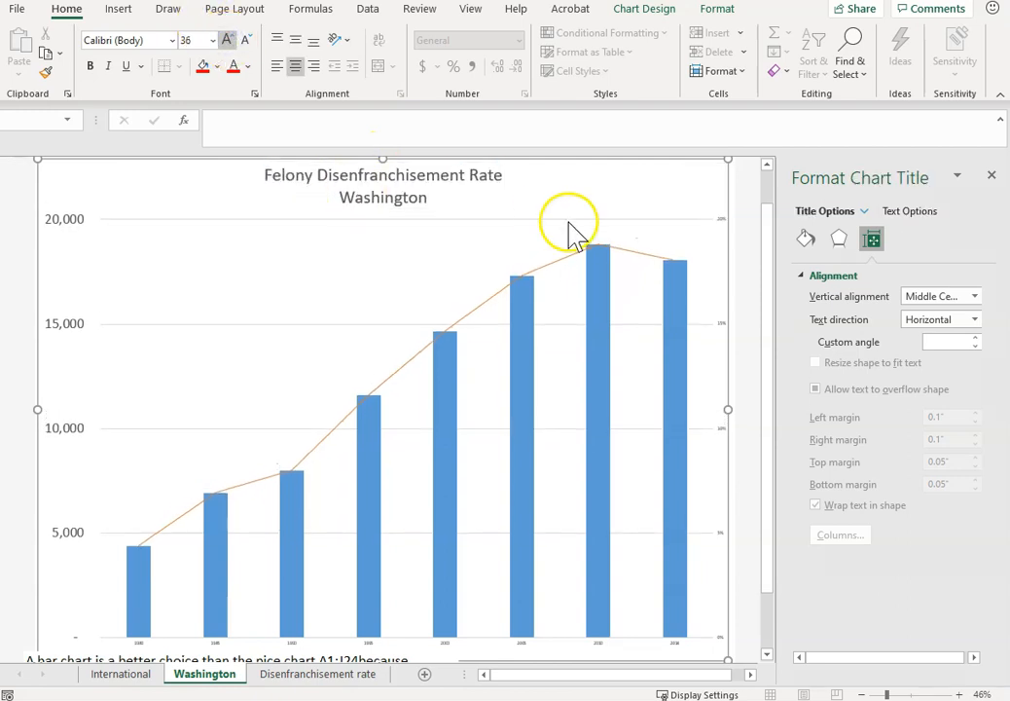
Set the font size of the secondary percentage axis and the horizontal year axis labels to 28, matching the primary vertical axis.
{"action": "left_click", "coordinate": [79, 224]}
{"action": "left_click", "coordinate": [724, 337]}
{"action": "left_click", "coordinate": [190, 41]}
{"action": "type", "text": "28"}
{"action": "key", "text": "Return"}
{"action": "left_click", "coordinate": [280, 642]}
{"action": "left_click", "coordinate": [191, 40]}
{"action": "type", "text": "2"}
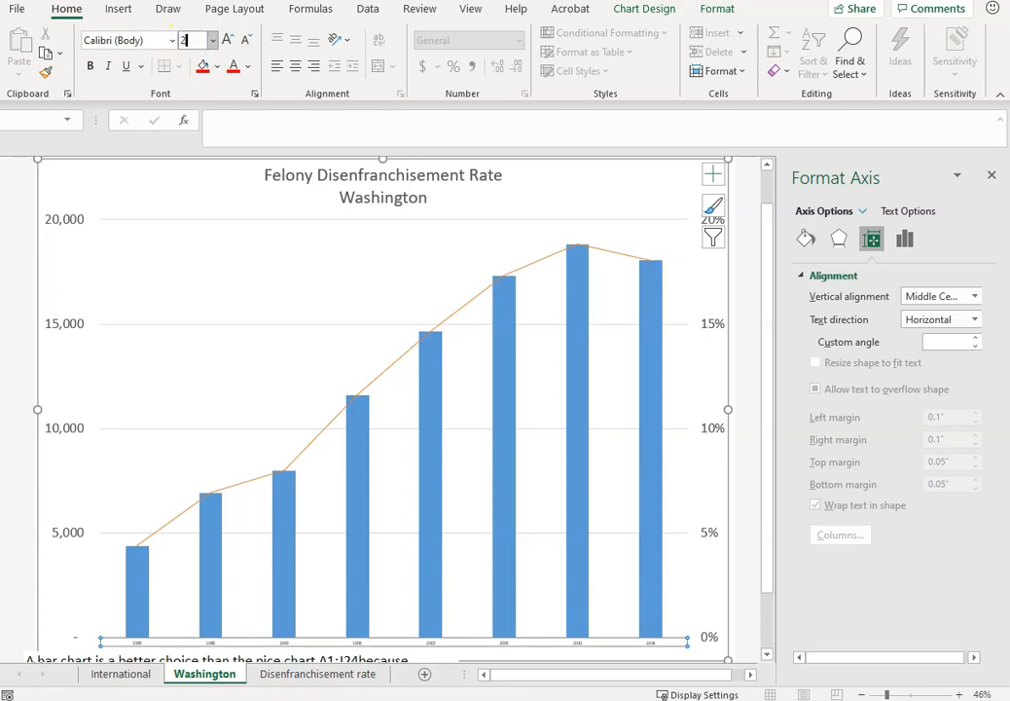
{"action": "key", "text": "Return"}
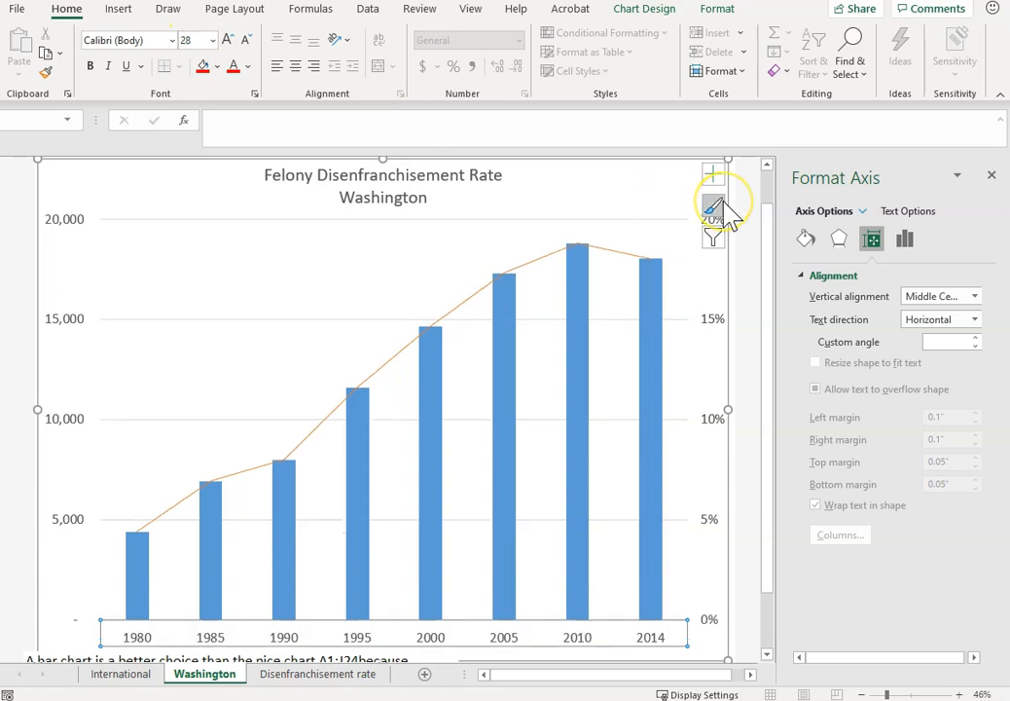
On the Disenfranchisement rate sheet, insert the recommended Clustered Column chart with a % line from A6:A14 and the Oregon data in E6:F14.
{"action": "left_click_drag", "start_coordinate": [773, 369], "coordinate": [777, 264]}
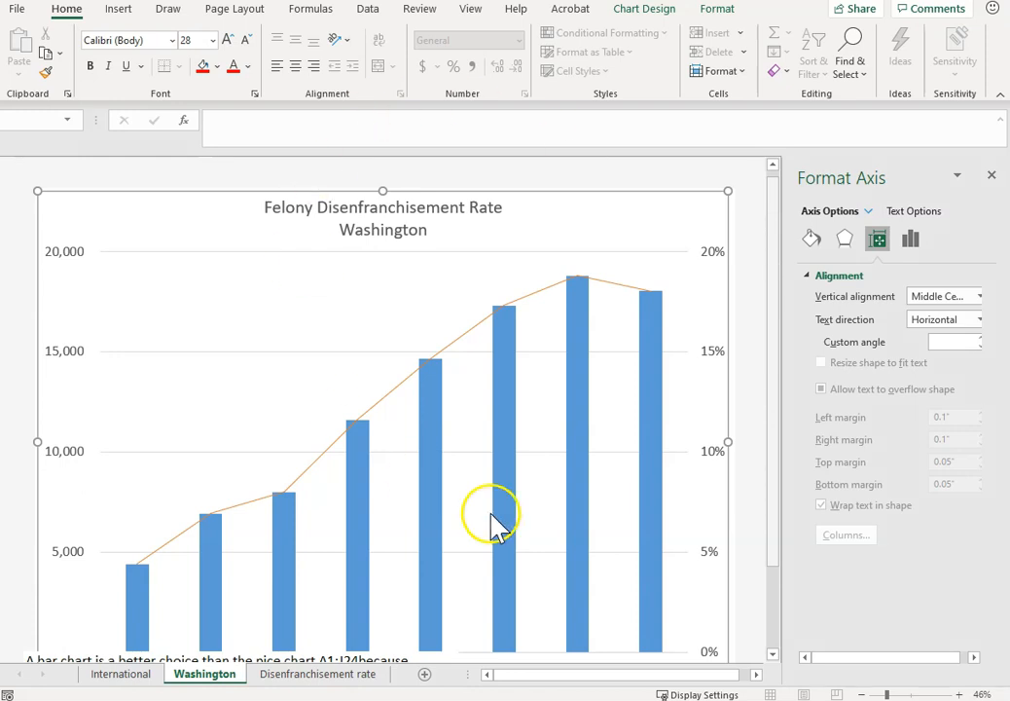
{"action": "left_click", "coordinate": [328, 679]}
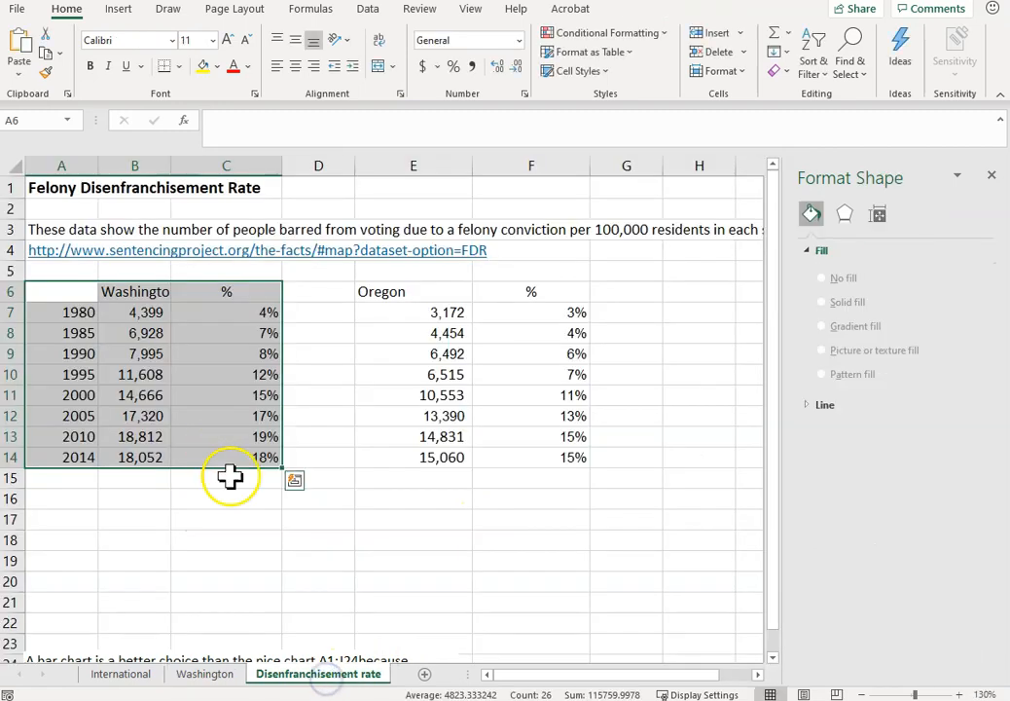
{"action": "left_click", "coordinate": [338, 581]}
{"action": "left_click", "coordinate": [80, 292]}
{"action": "left_click_drag", "start_coordinate": [78, 458], "coordinate": [69, 293]}
{"action": "left_click_drag", "start_coordinate": [401, 297], "coordinate": [561, 457]}
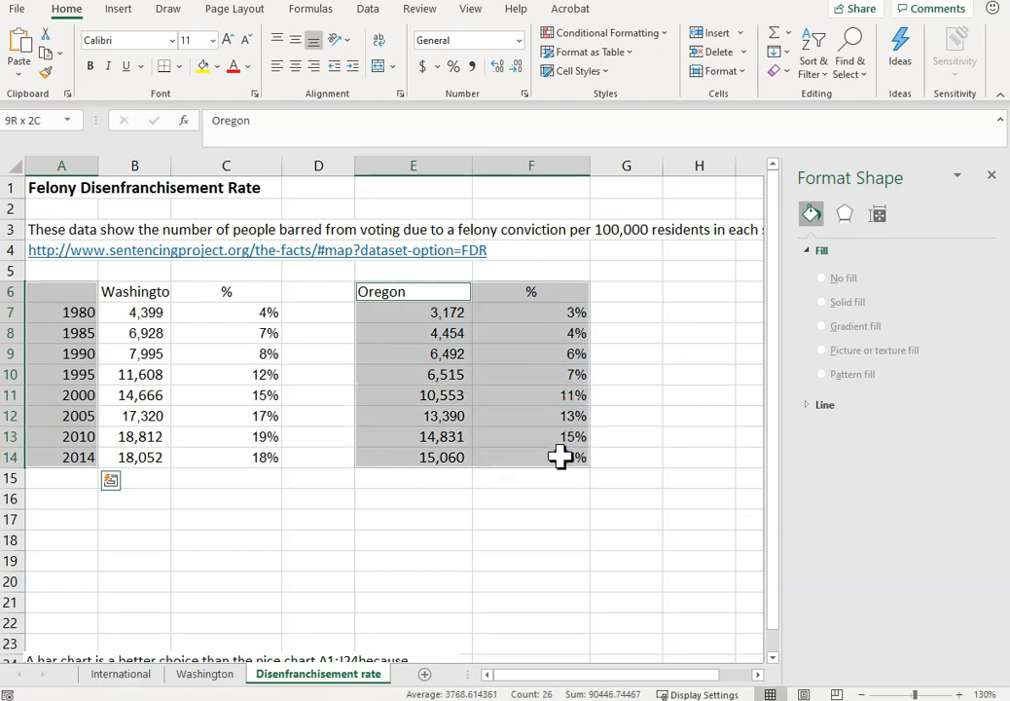
{"action": "left_click", "coordinate": [117, 9]}
{"action": "left_click", "coordinate": [315, 66]}
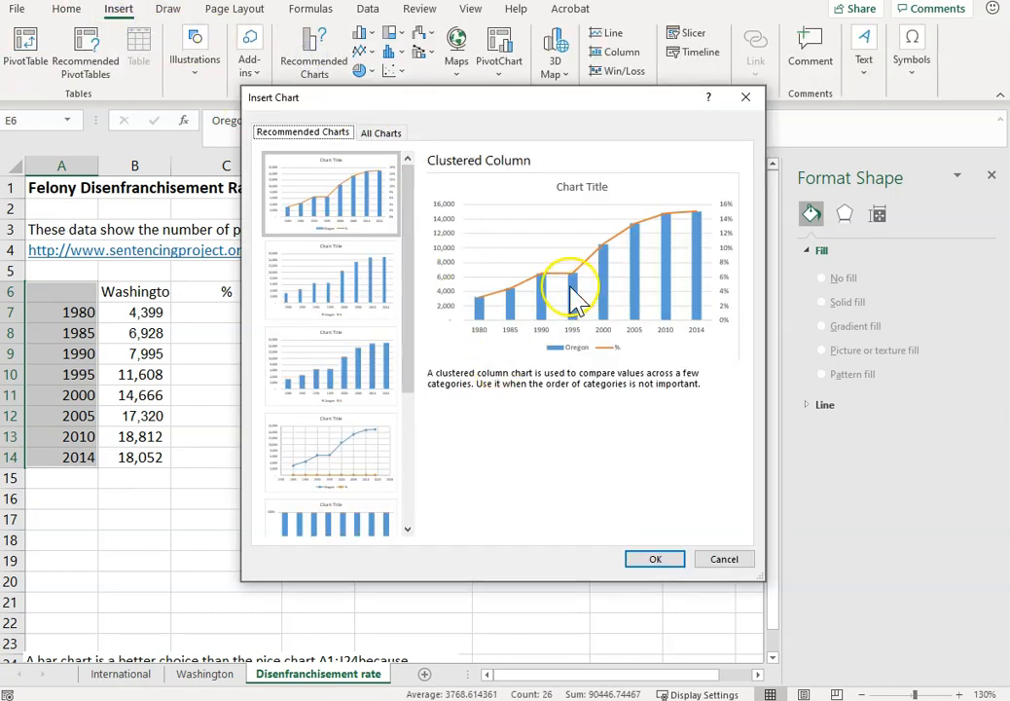
{"action": "left_click", "coordinate": [654, 560]}
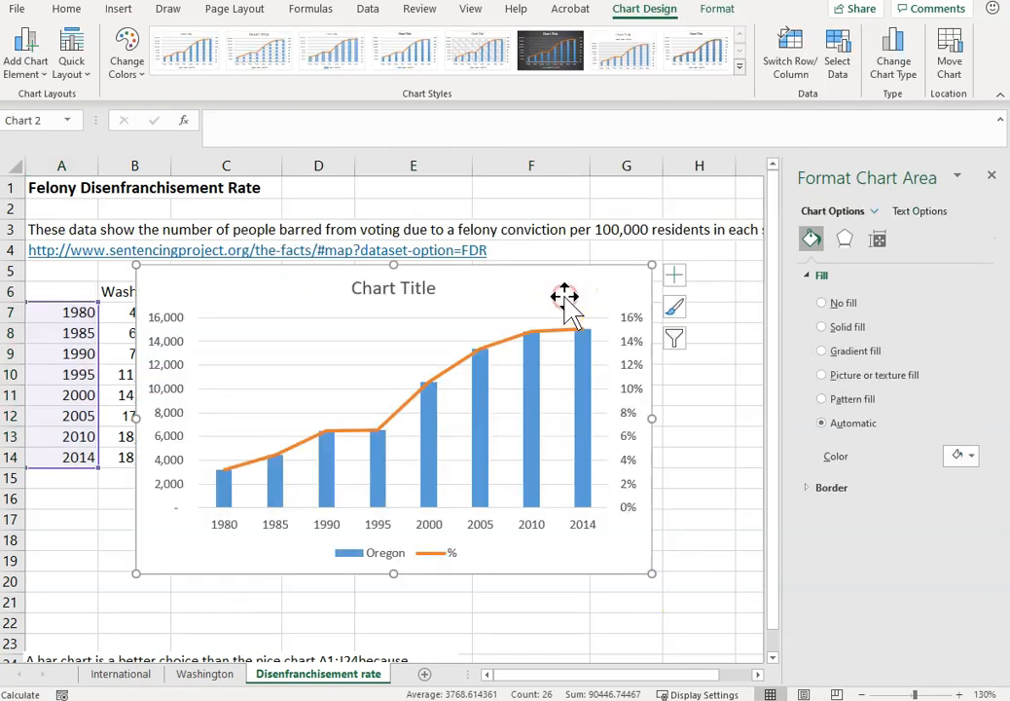
Move the Oregon chart to a new chart sheet and correct the sheet's name to Oregon.
{"action": "right_click", "coordinate": [597, 273]}
{"action": "left_click", "coordinate": [661, 519]}
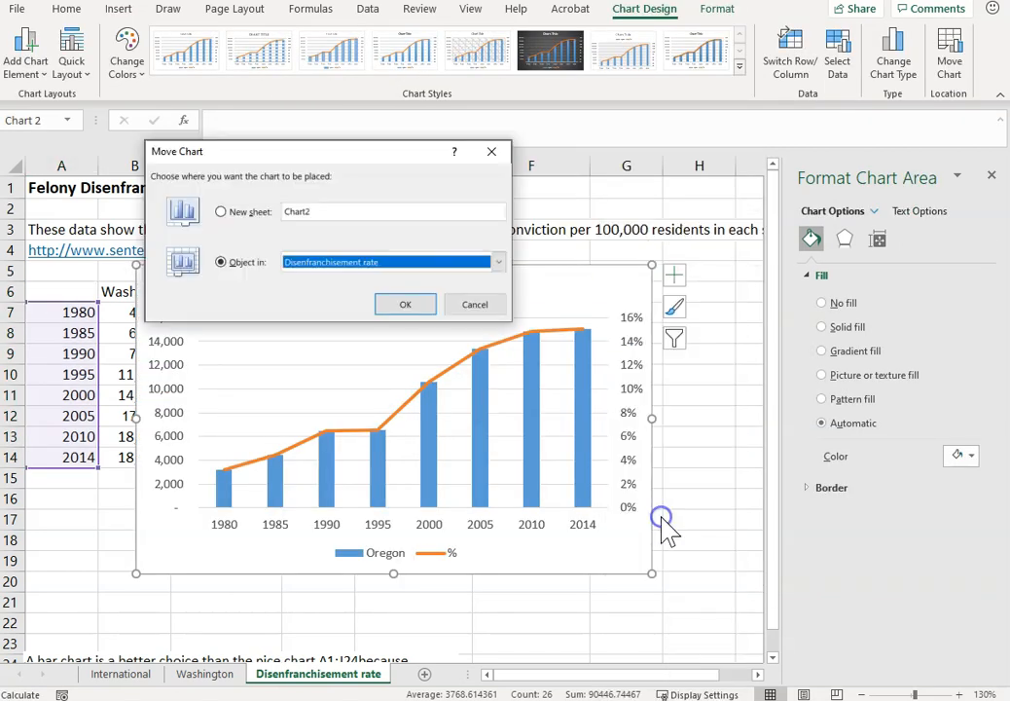
{"action": "left_click", "coordinate": [219, 211]}
{"action": "double_click", "coordinate": [356, 211]}
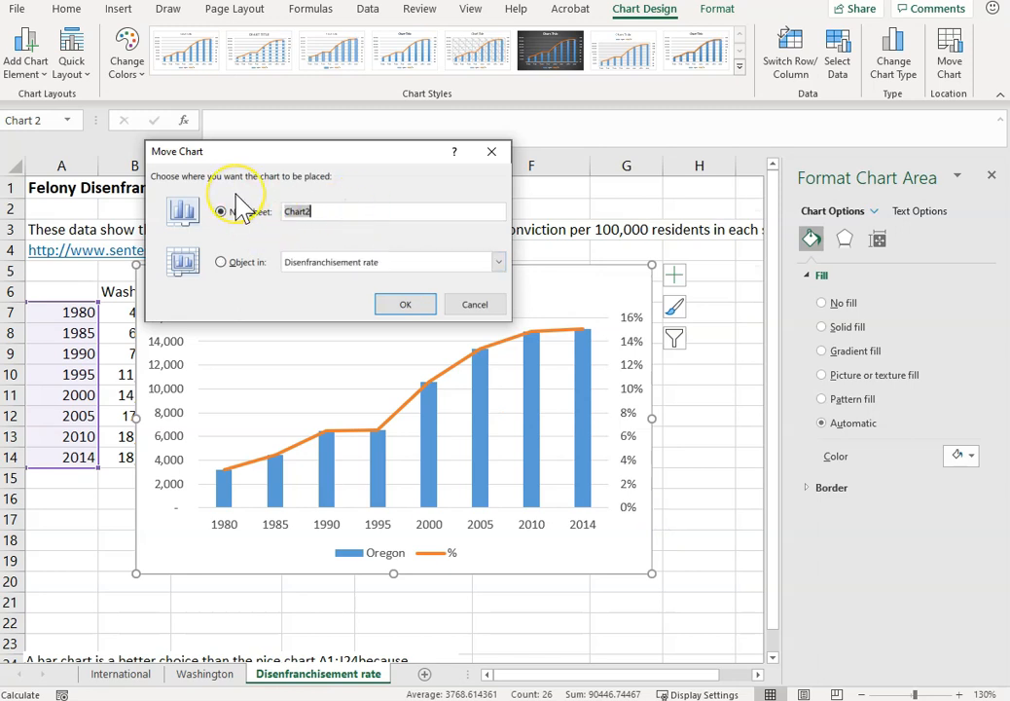
{"action": "key", "text": "Return"}
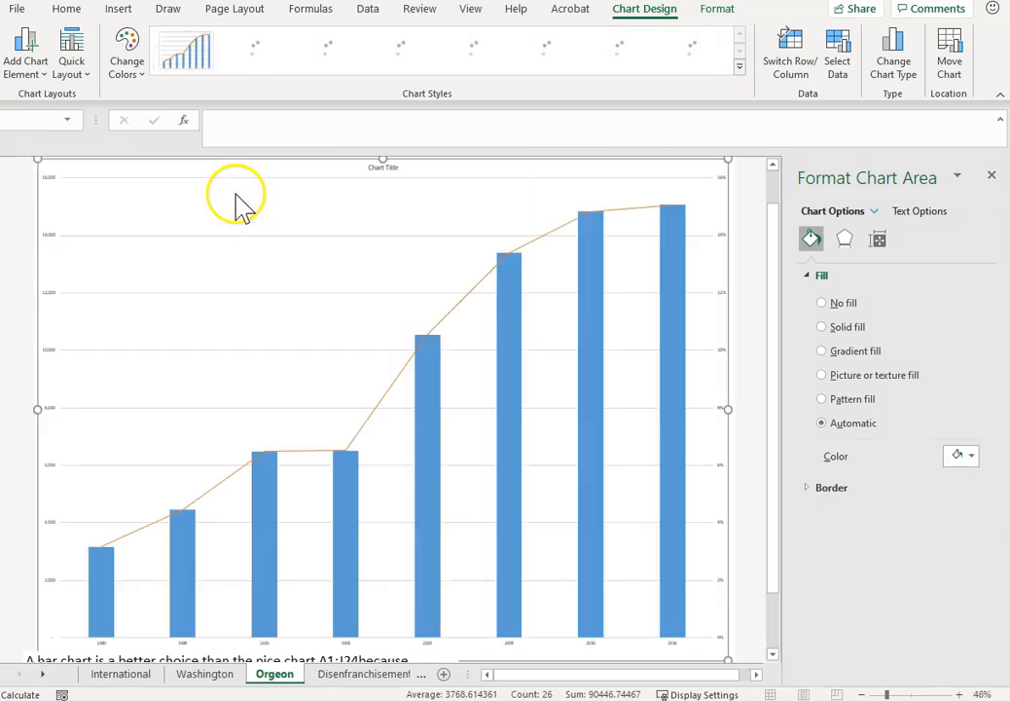
{"action": "left_click", "coordinate": [278, 675]}
{"action": "key", "text": "BackSpace"}
{"action": "key", "text": "BackSpace"}
{"action": "type", "text": "e"}
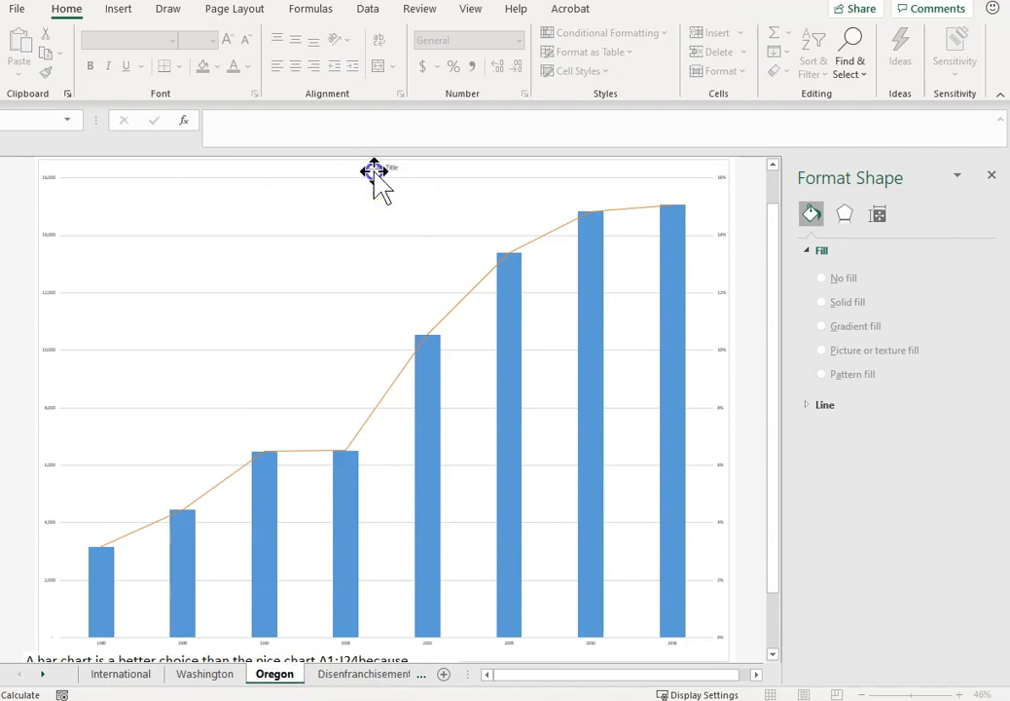
Increase the Oregon chart title's font size to 36.
{"action": "left_click", "coordinate": [380, 172]}
{"action": "left_click", "coordinate": [230, 39]}
{"action": "left_click", "coordinate": [229, 40]}
{"action": "left_click", "coordinate": [229, 40]}
{"action": "left_click", "coordinate": [230, 40]}
{"action": "left_click", "coordinate": [229, 40]}
{"action": "left_click", "coordinate": [229, 40]}
{"action": "left_click", "coordinate": [231, 41]}
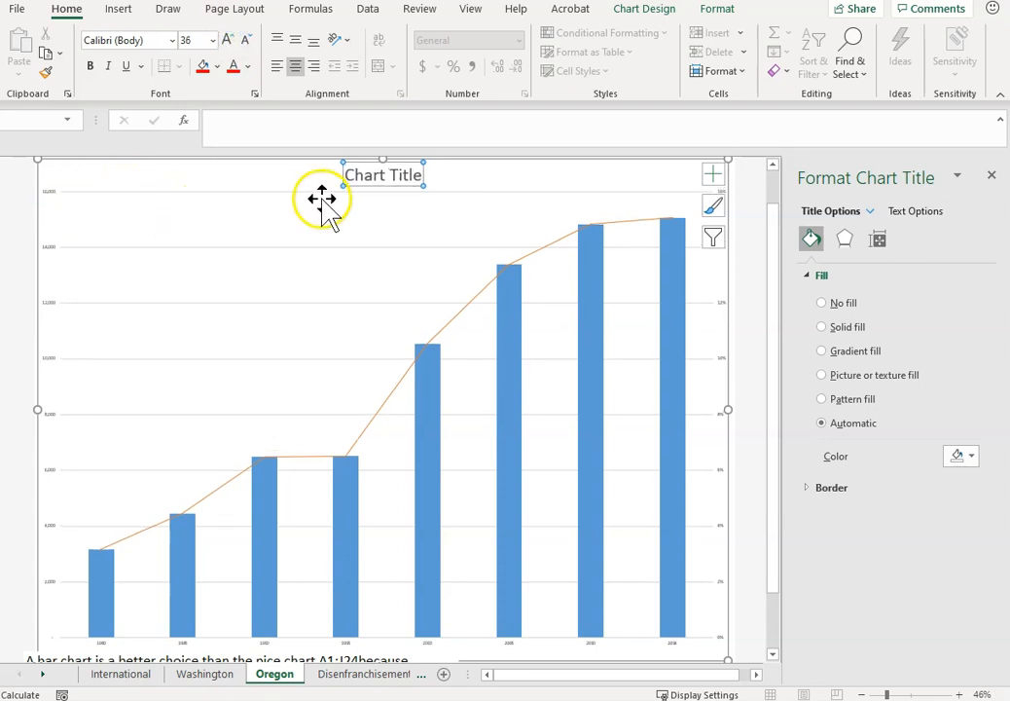
Replace the title text with "Felony Disenfranchisement Rate" and "Oregon" on a second line.
{"action": "left_click", "coordinate": [391, 175]}
{"action": "triple_click", "coordinate": [390, 174]}
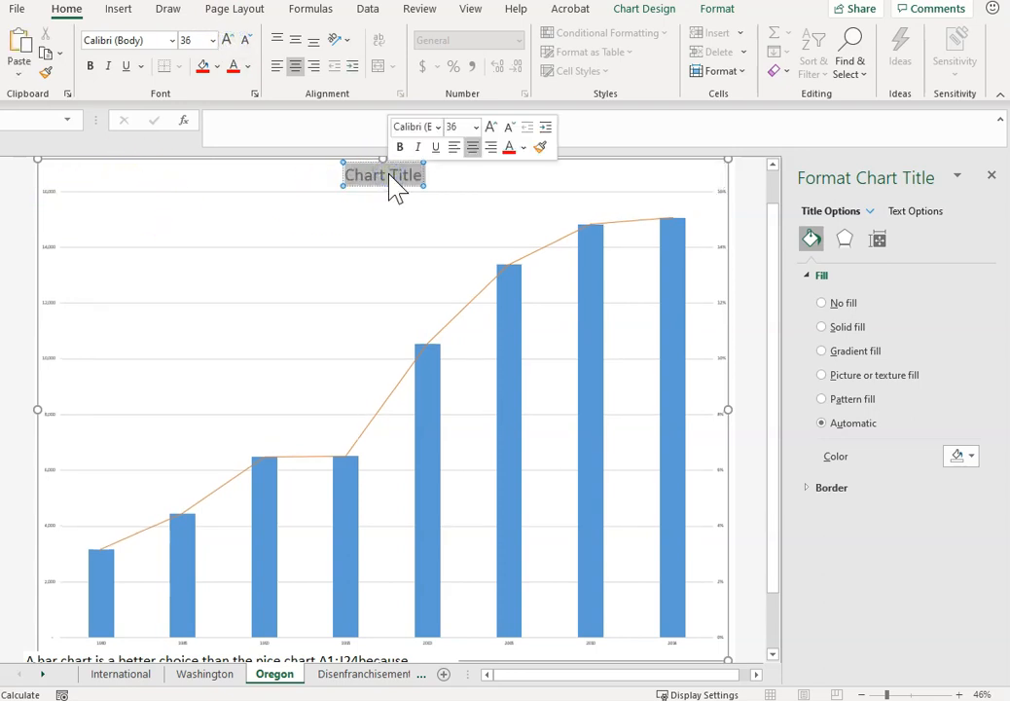
{"action": "type", "text": "Felony Disenfranchisement Rate"}
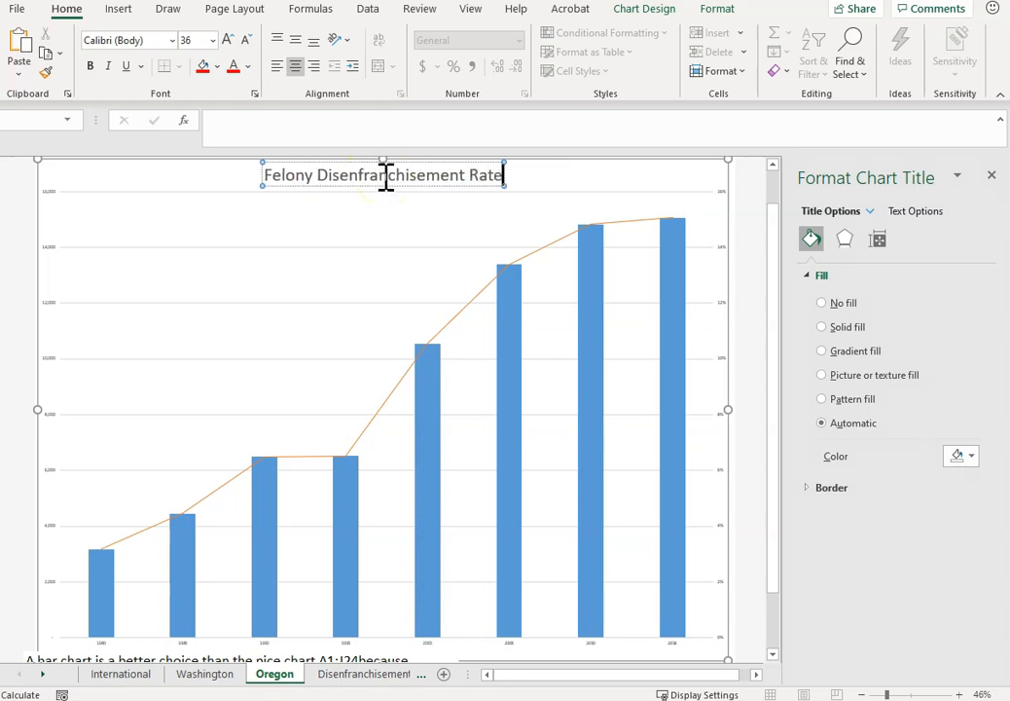
{"action": "key", "text": "Return"}
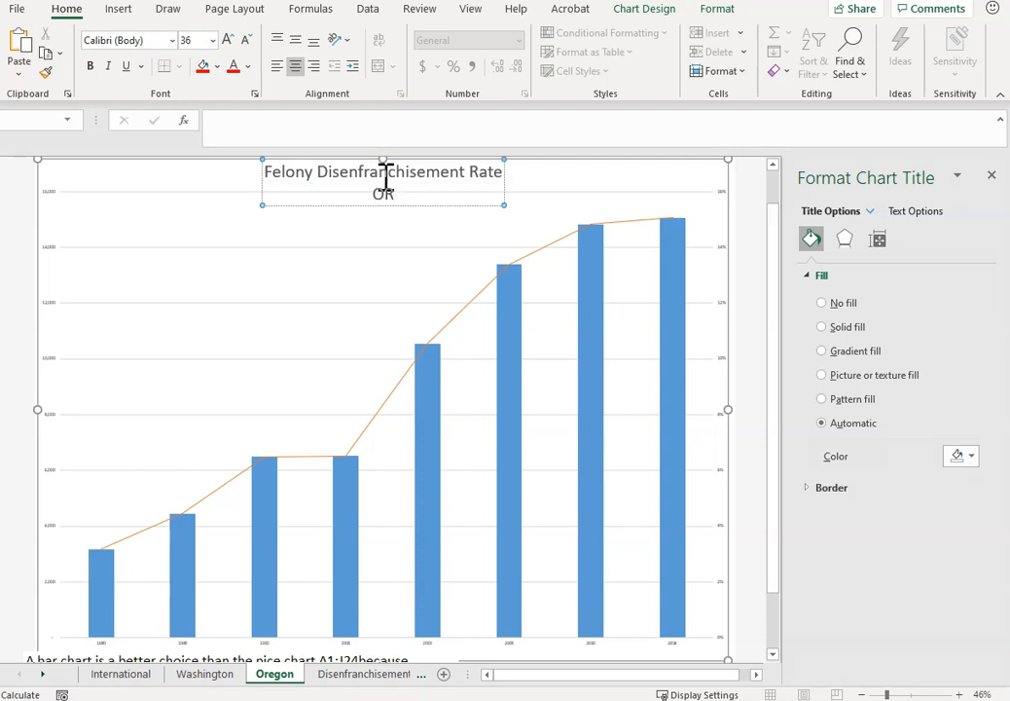
{"action": "type", "text": "Oregon"}
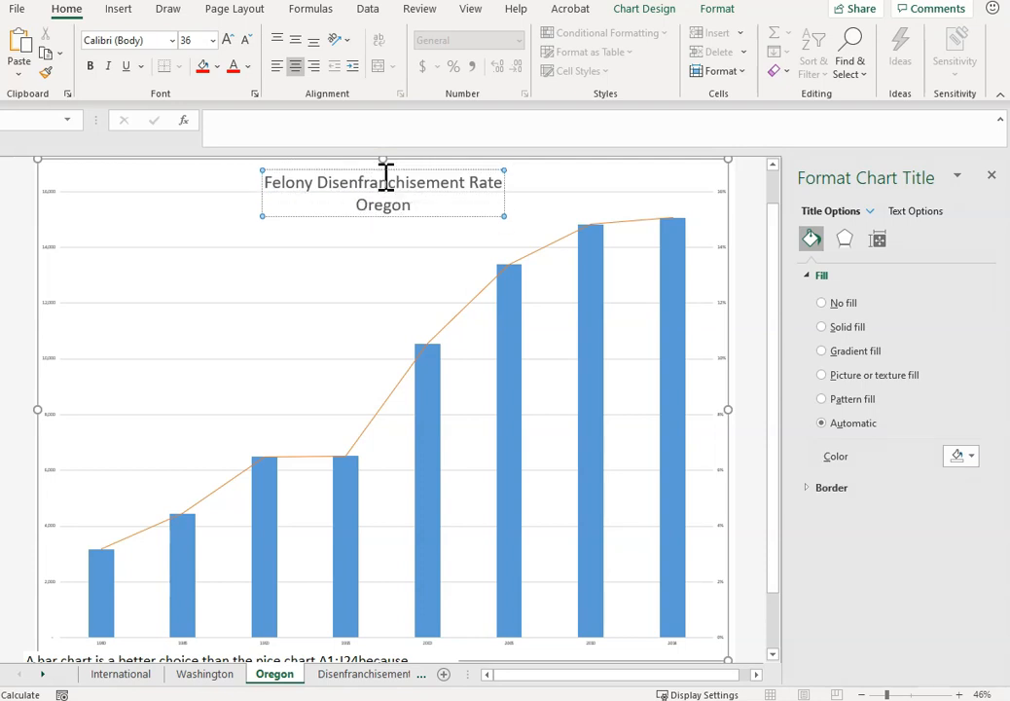
Set the font size of the Oregon chart's two vertical axes and its year axis to 28.
{"action": "left_click", "coordinate": [53, 191]}
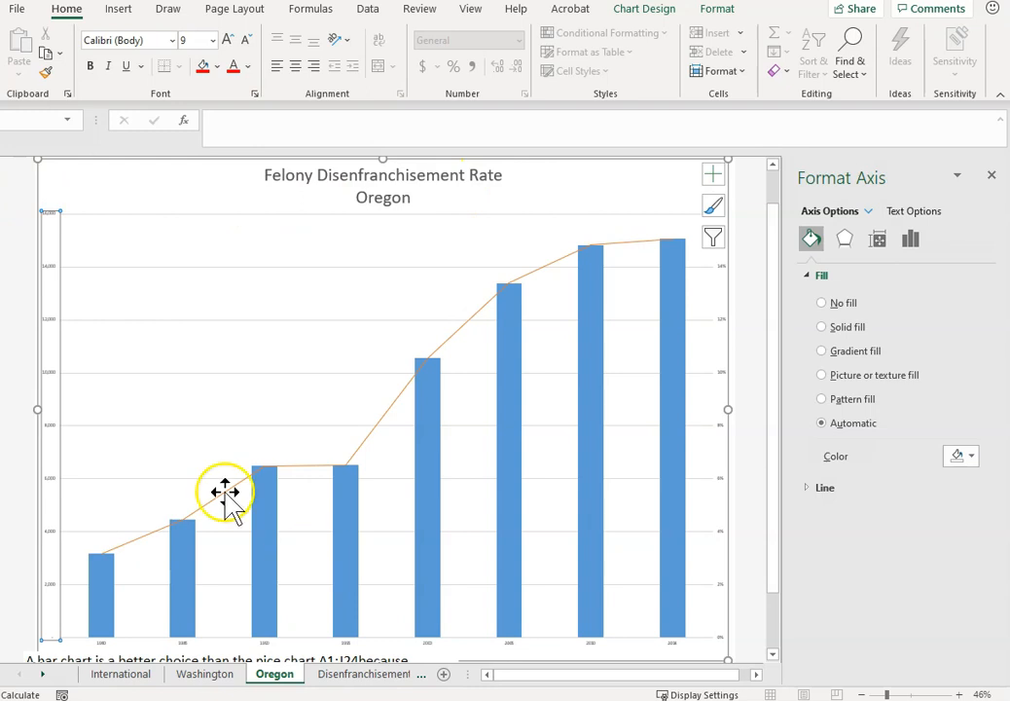
{"action": "left_click", "coordinate": [201, 40]}
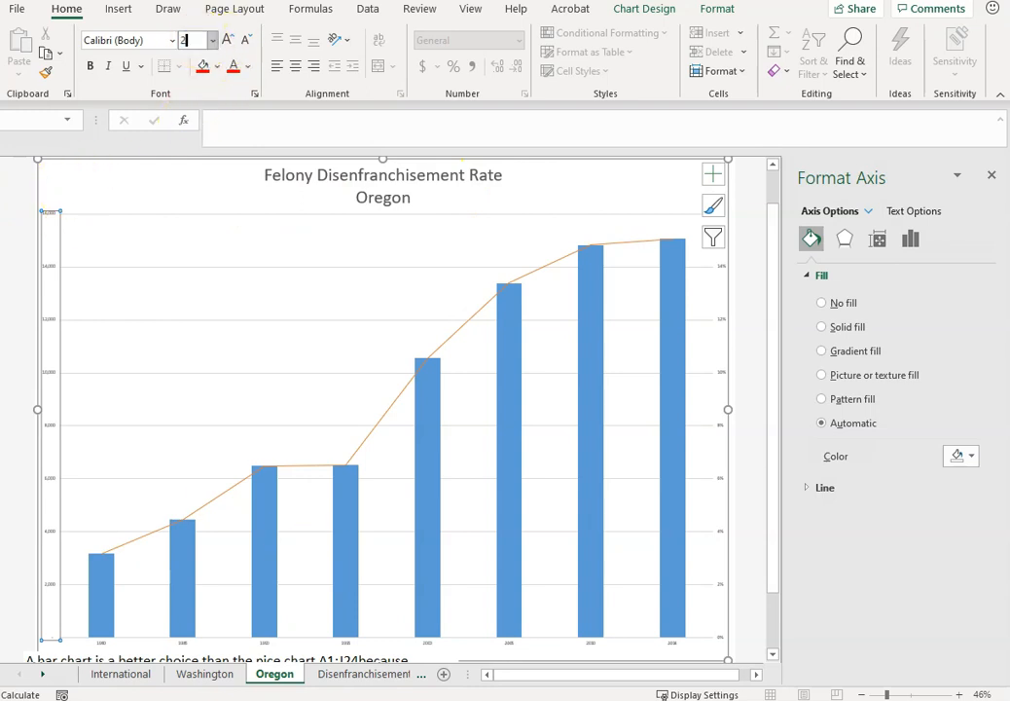
{"action": "key", "text": "Return"}
{"action": "left_click", "coordinate": [724, 271]}
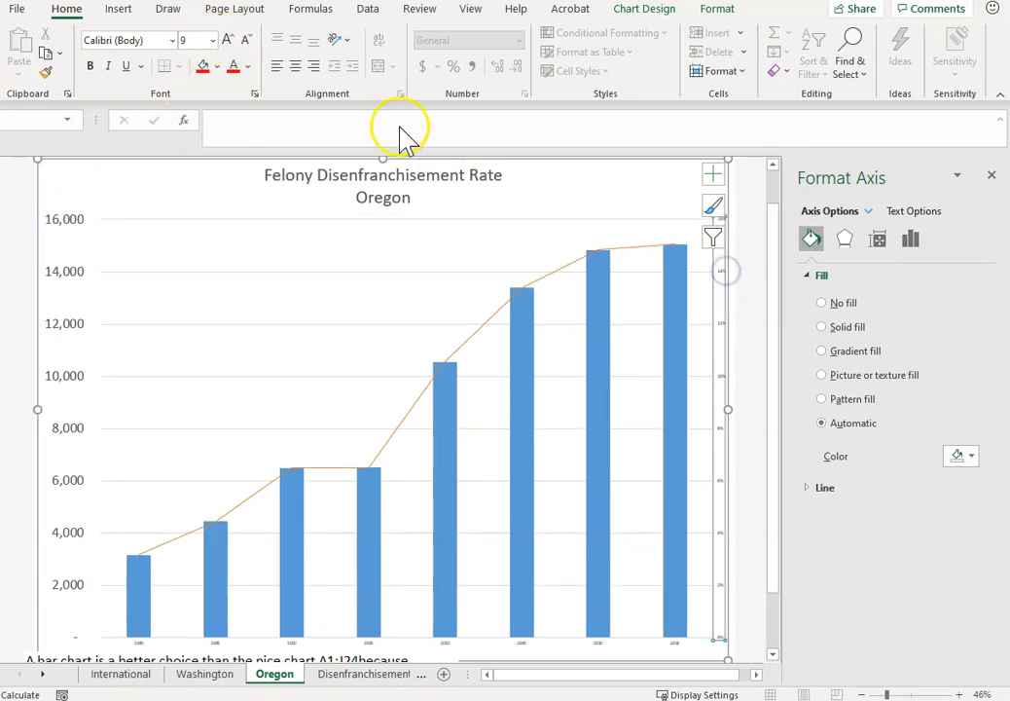
{"action": "left_click", "coordinate": [205, 42]}
{"action": "type", "text": "28"}
{"action": "key", "text": "Return"}
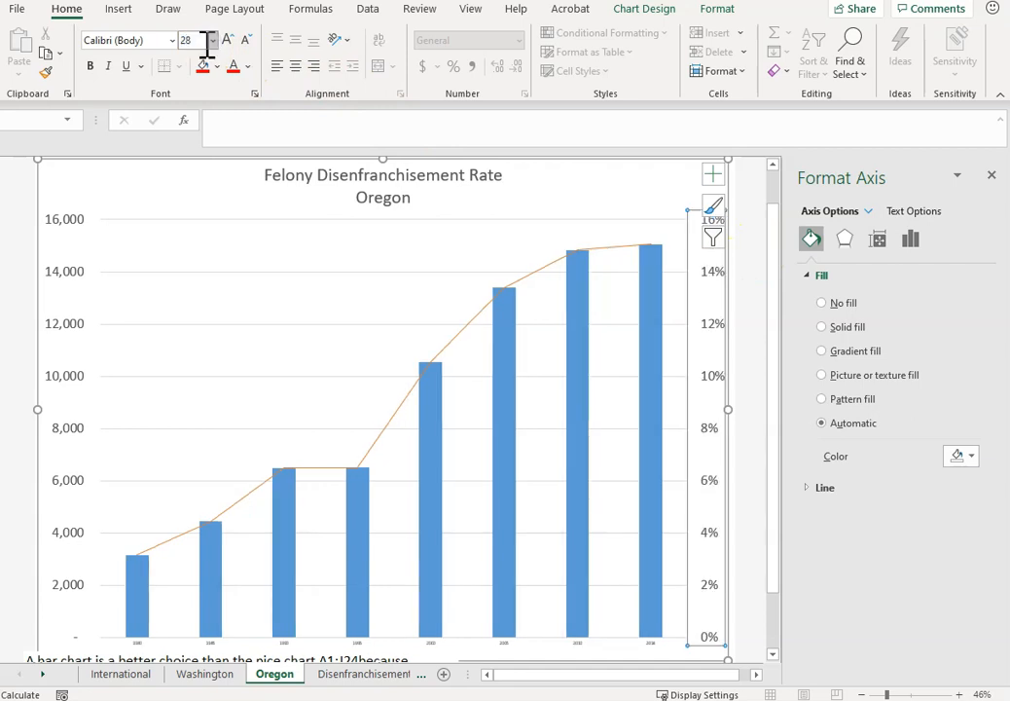
{"action": "left_click", "coordinate": [282, 640]}
{"action": "left_click", "coordinate": [195, 40]}
{"action": "type", "text": "28"}
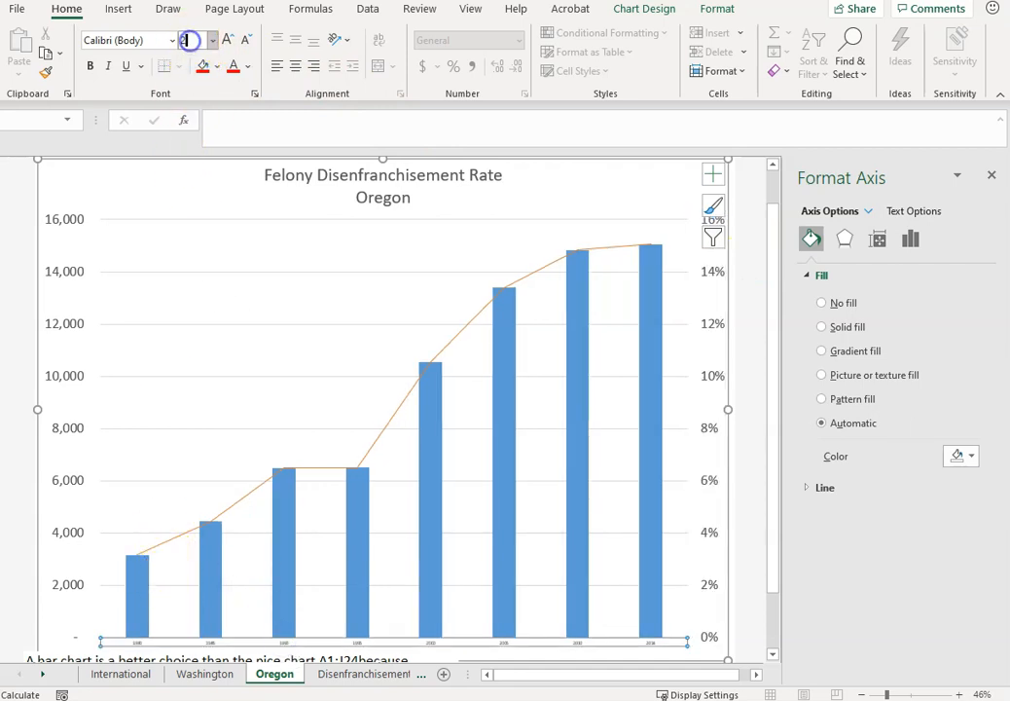
{"action": "key", "text": "Return"}
Set the major unit of the Oregon chart's primary vertical axis to 5000.
{"action": "left_click", "coordinate": [66, 244]}
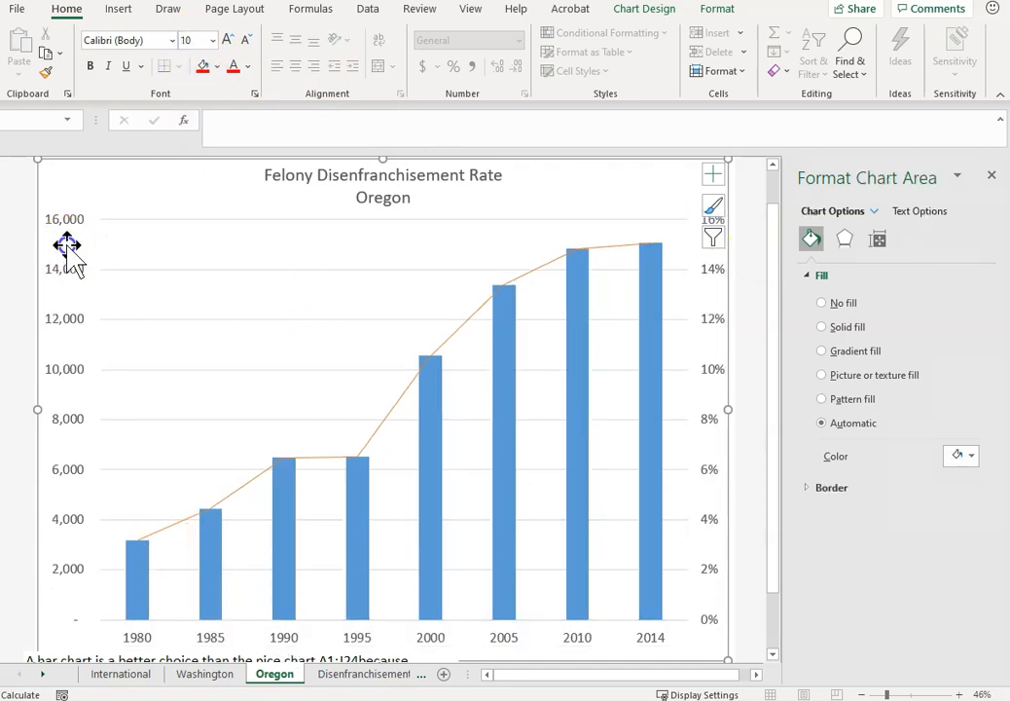
{"action": "left_click", "coordinate": [72, 282]}
{"action": "left_click", "coordinate": [74, 219]}
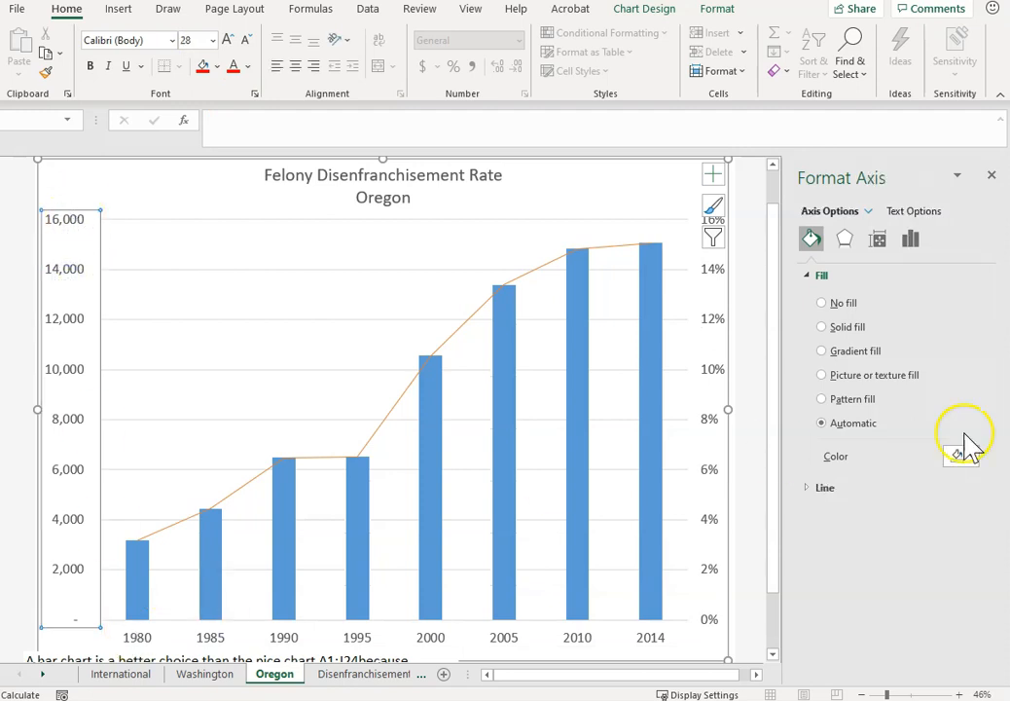
{"action": "left_click", "coordinate": [910, 238]}
{"action": "left_click", "coordinate": [808, 275]}
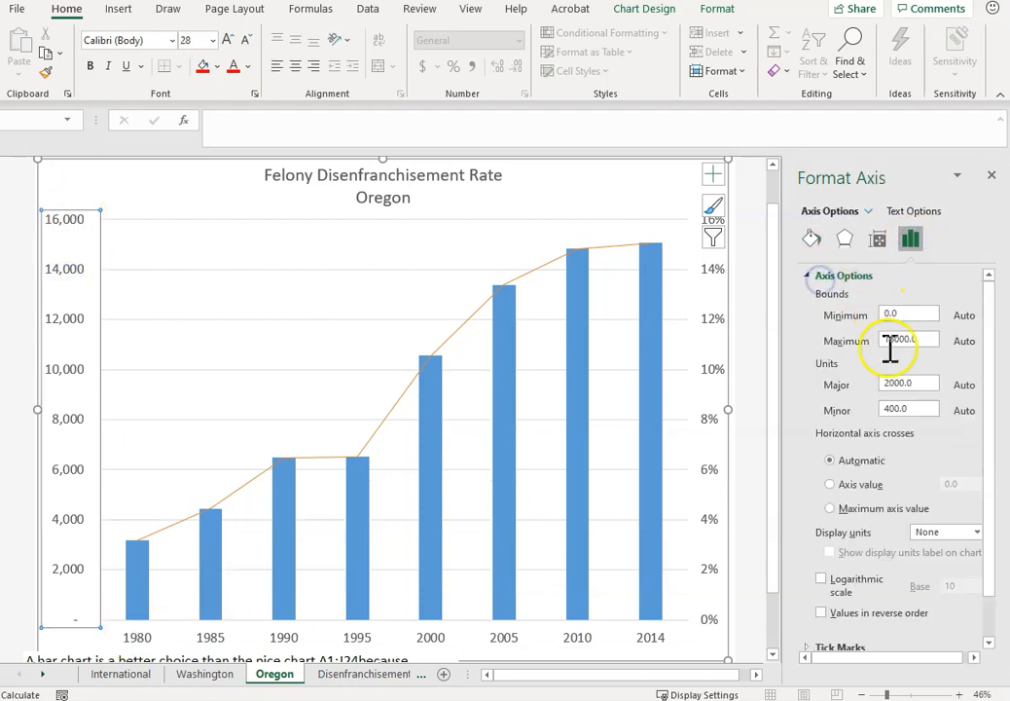
{"action": "double_click", "coordinate": [868, 386]}
{"action": "type", "text": "5000"}
{"action": "key", "text": "Return"}
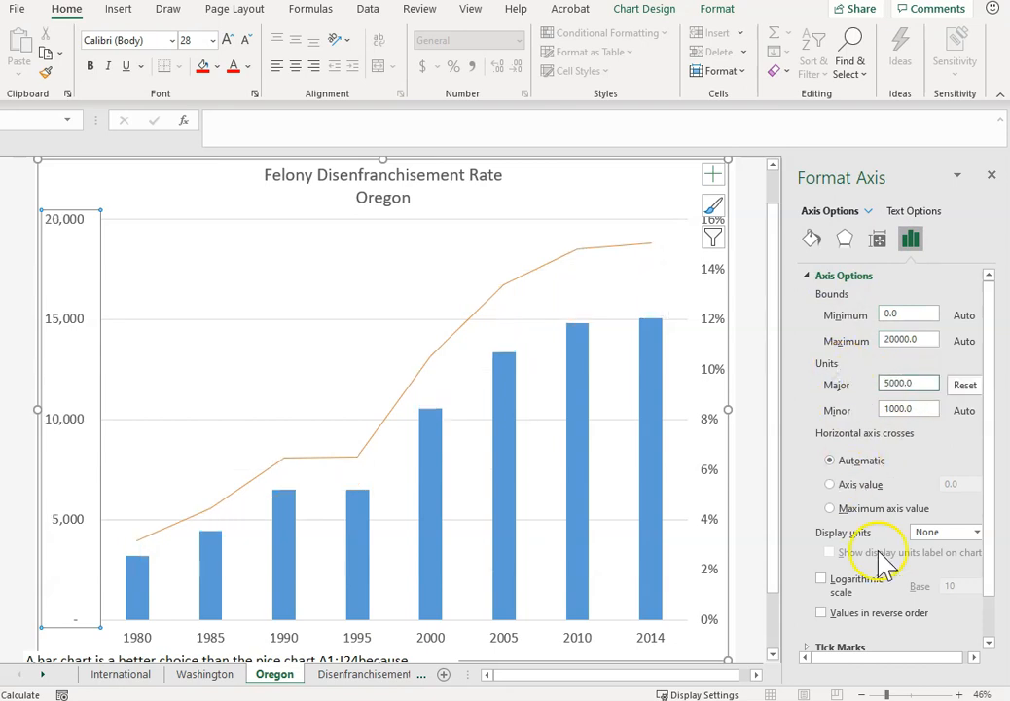
Set the major unit of the Oregon chart's secondary percentage axis to 0.05.
{"action": "left_click", "coordinate": [710, 368]}
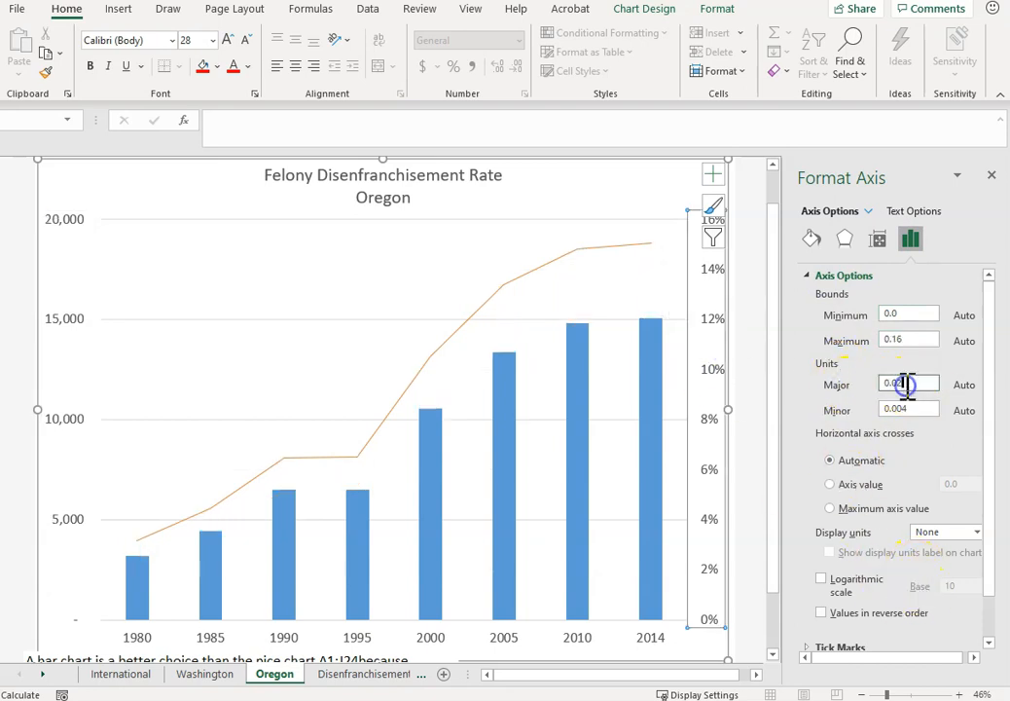
{"action": "key", "text": "Return"}
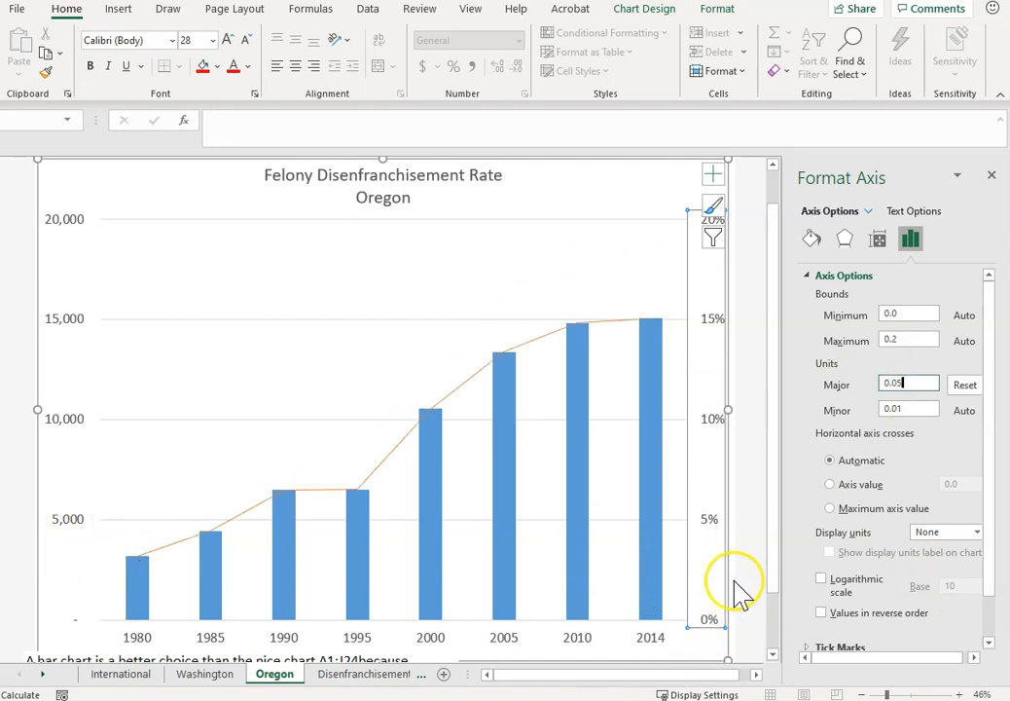
{"action": "left_click", "coordinate": [393, 594]}
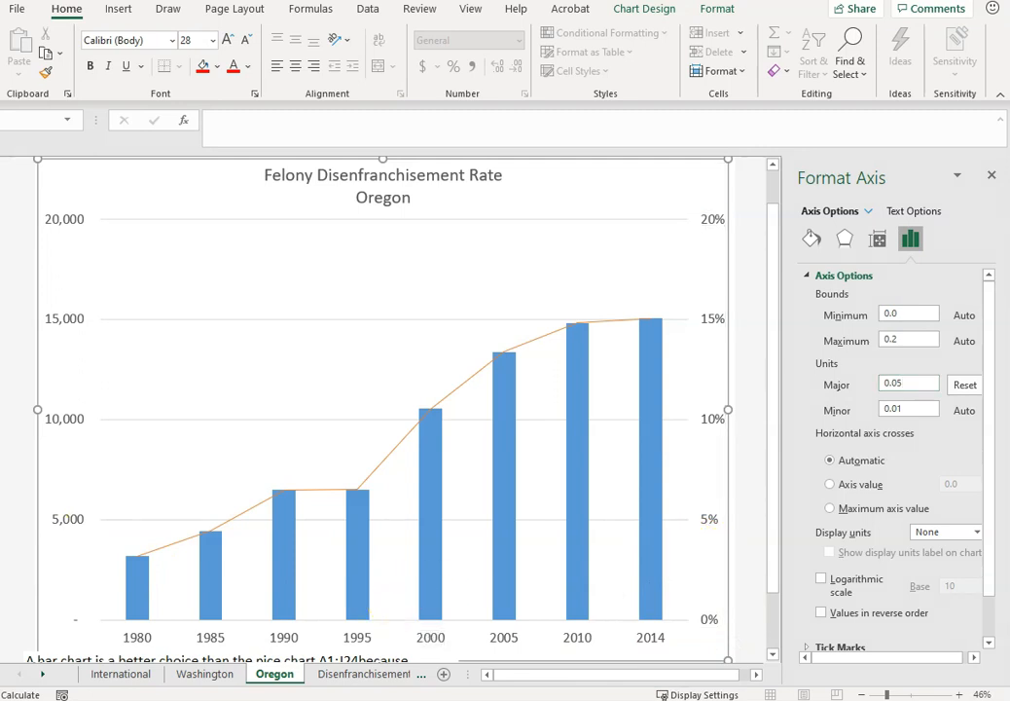
On the Disenfranchisement rate sheet, insert the recommended Clustered Column chart from A6:B14 and the Oregon counts in E6:E14.
{"action": "left_click", "coordinate": [341, 675]}
{"action": "left_click", "coordinate": [362, 603]}
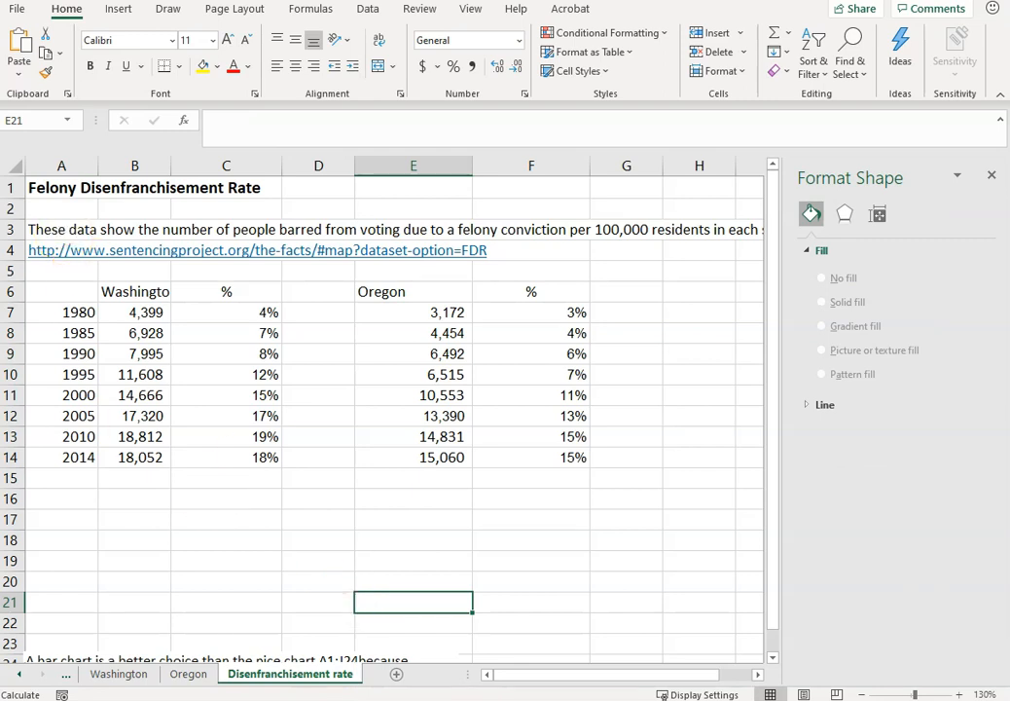
{"action": "left_click_drag", "start_coordinate": [69, 293], "coordinate": [138, 448]}
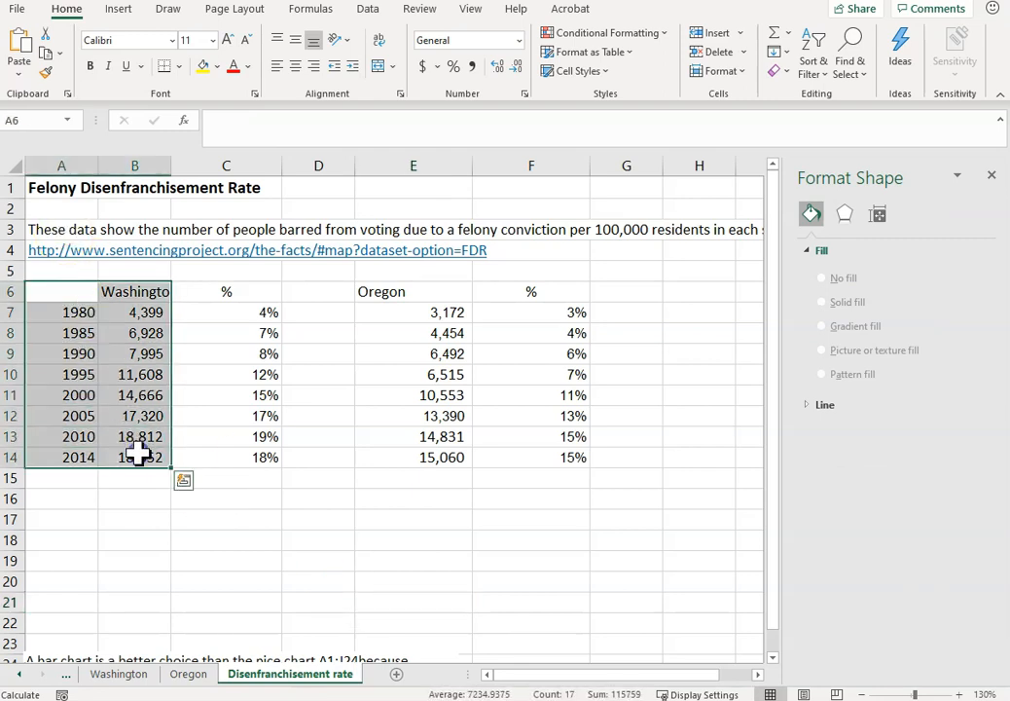
{"action": "left_click_drag", "start_coordinate": [401, 293], "coordinate": [425, 459], "text": "ctrl"}
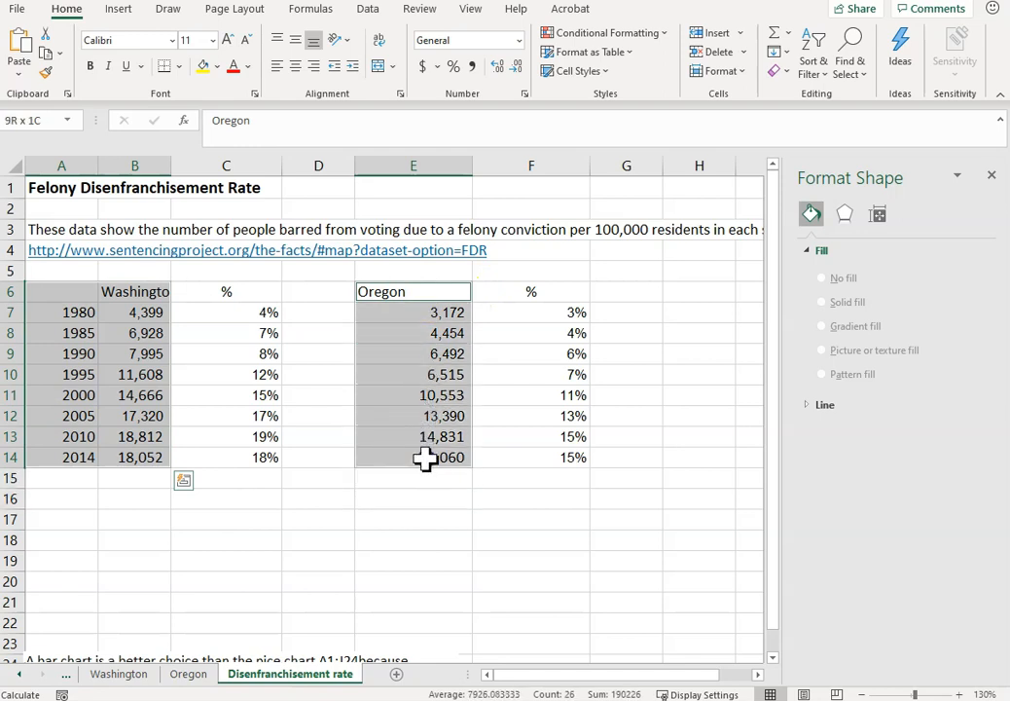
{"action": "left_click", "coordinate": [116, 9]}
{"action": "left_click", "coordinate": [316, 86]}
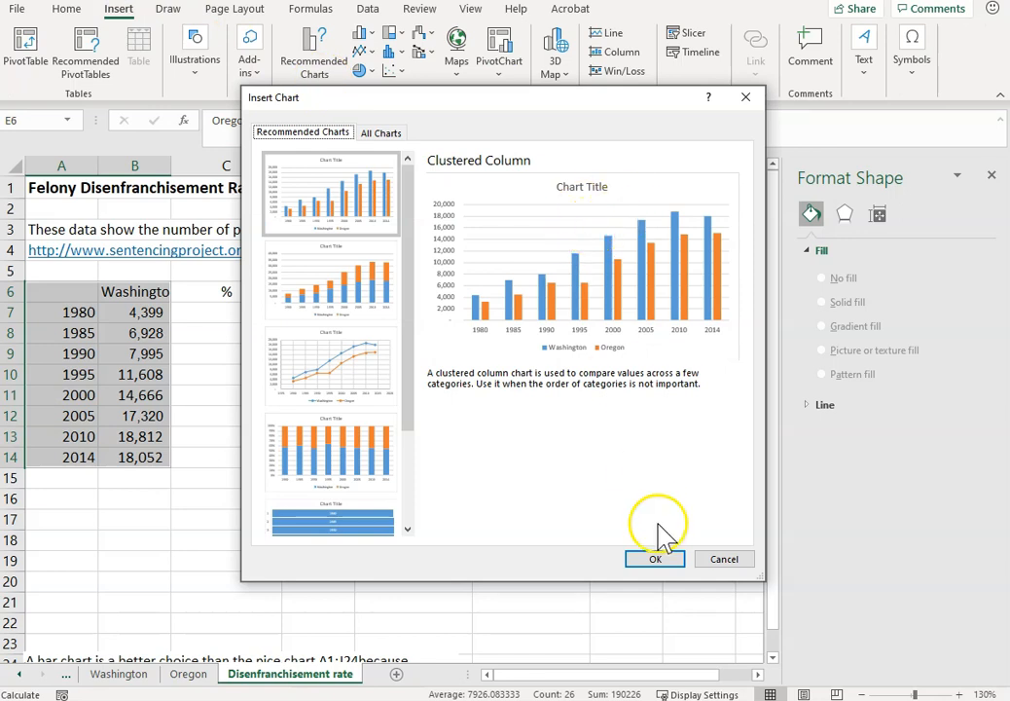
{"action": "left_click", "coordinate": [658, 561]}
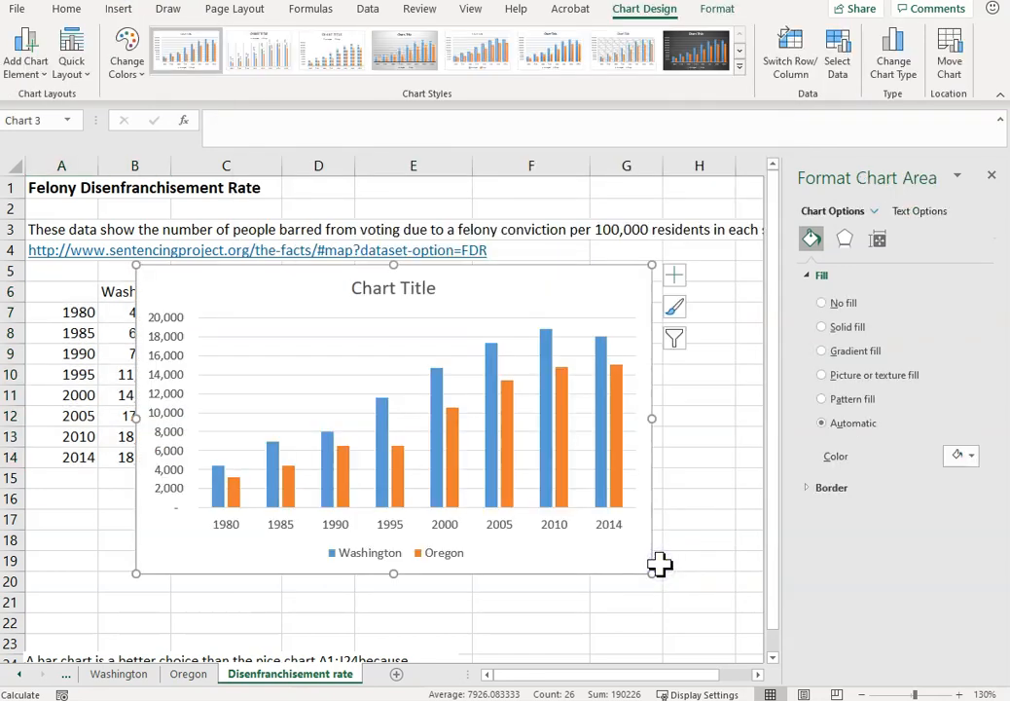
Move the Washington and Oregon column chart to a new chart sheet named Comparison.
{"action": "right_click", "coordinate": [569, 267]}
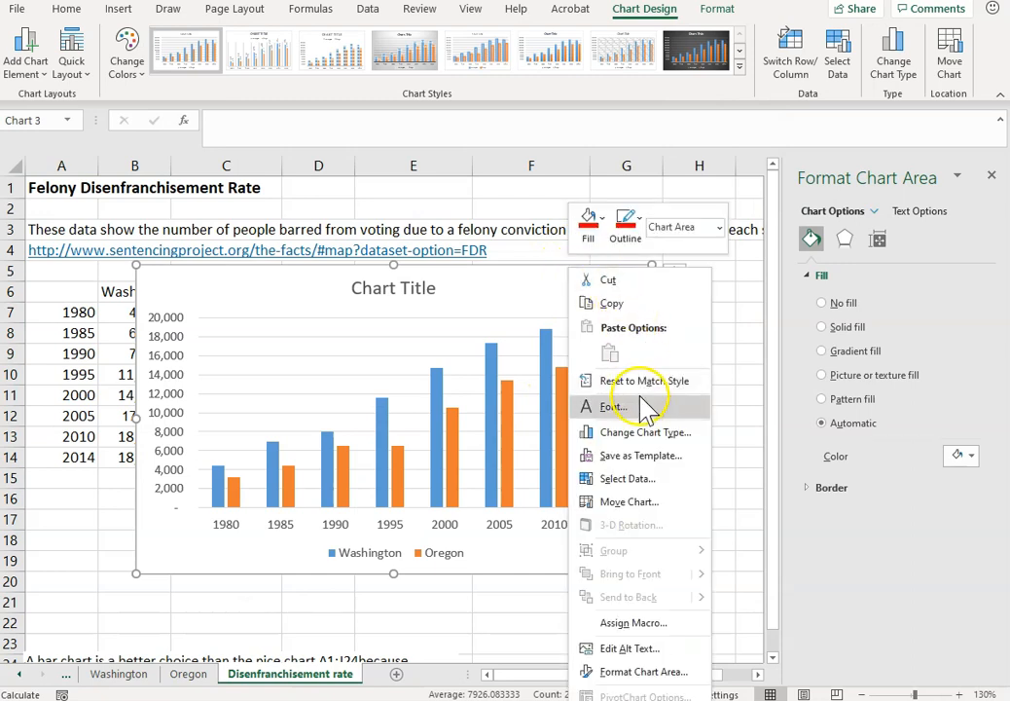
{"action": "left_click", "coordinate": [628, 502]}
{"action": "left_click", "coordinate": [238, 204]}
{"action": "left_click", "coordinate": [364, 207]}
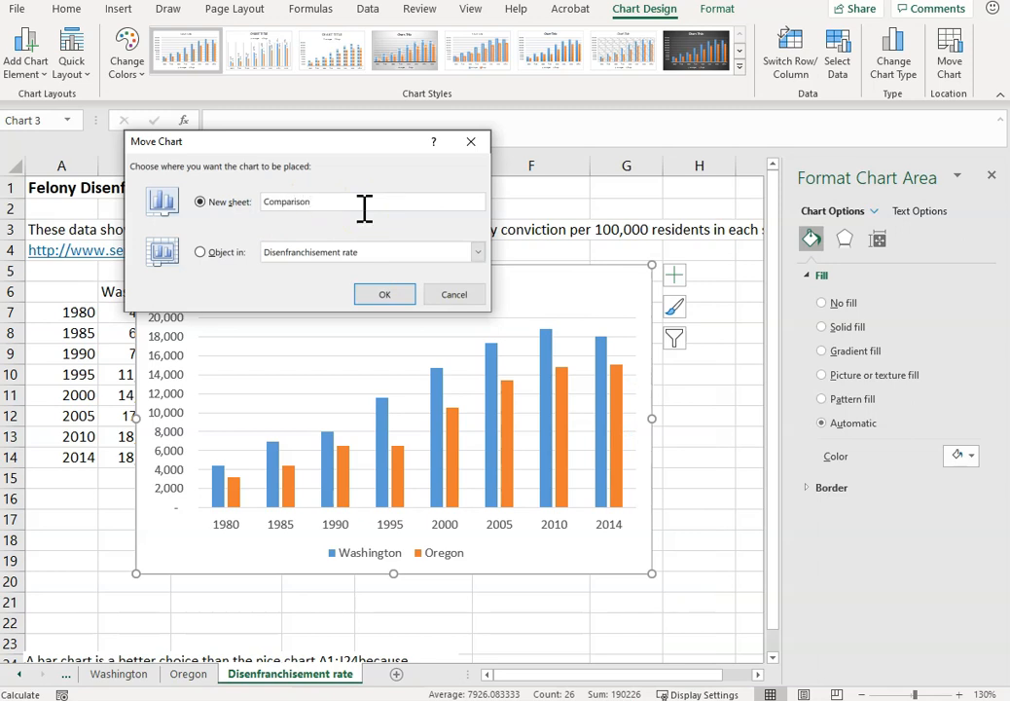
{"action": "key", "text": "Return"}
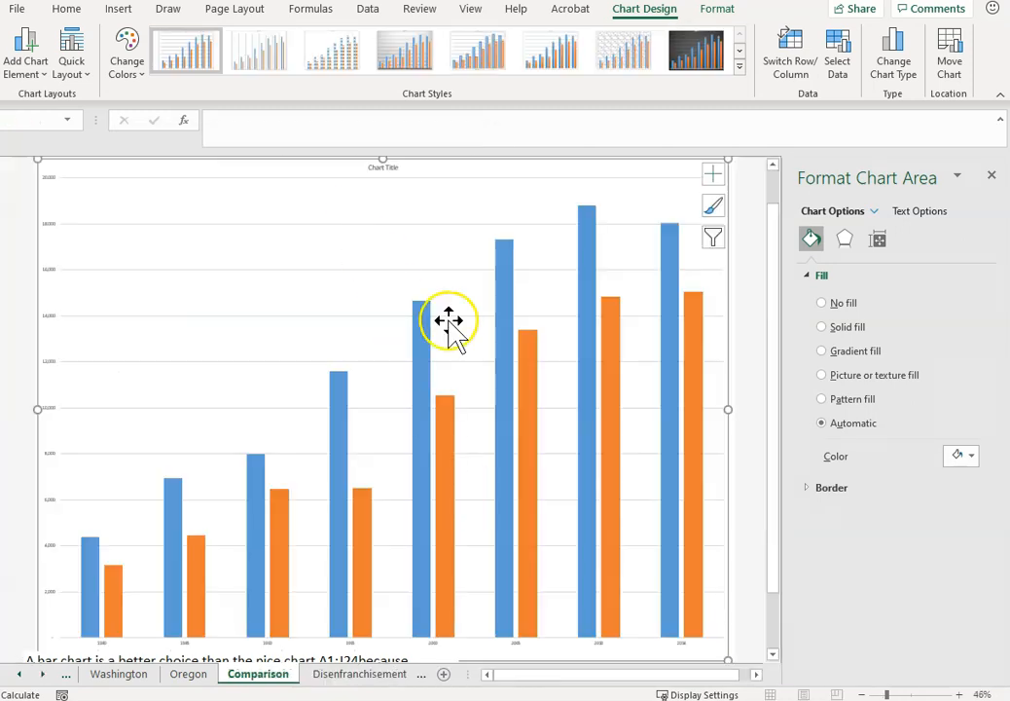
Set the font size of the Comparison chart's vertical axis and year axis to 28.
{"action": "left_click", "coordinate": [49, 178]}
{"action": "left_click", "coordinate": [66, 10]}
{"action": "left_click", "coordinate": [205, 40]}
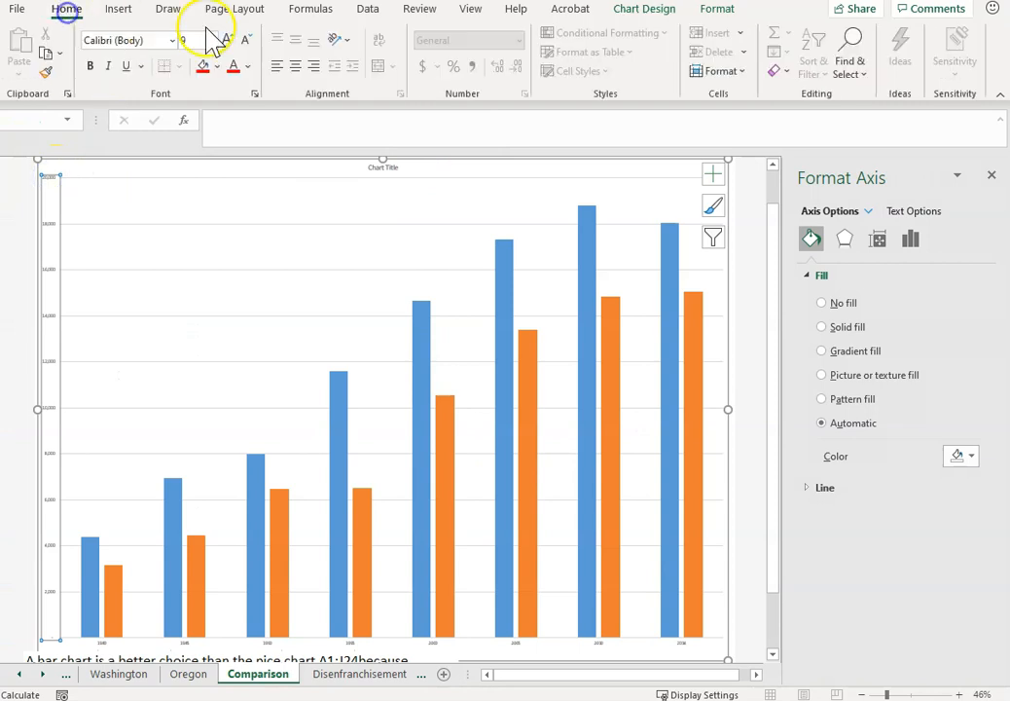
{"action": "key", "text": "Return"}
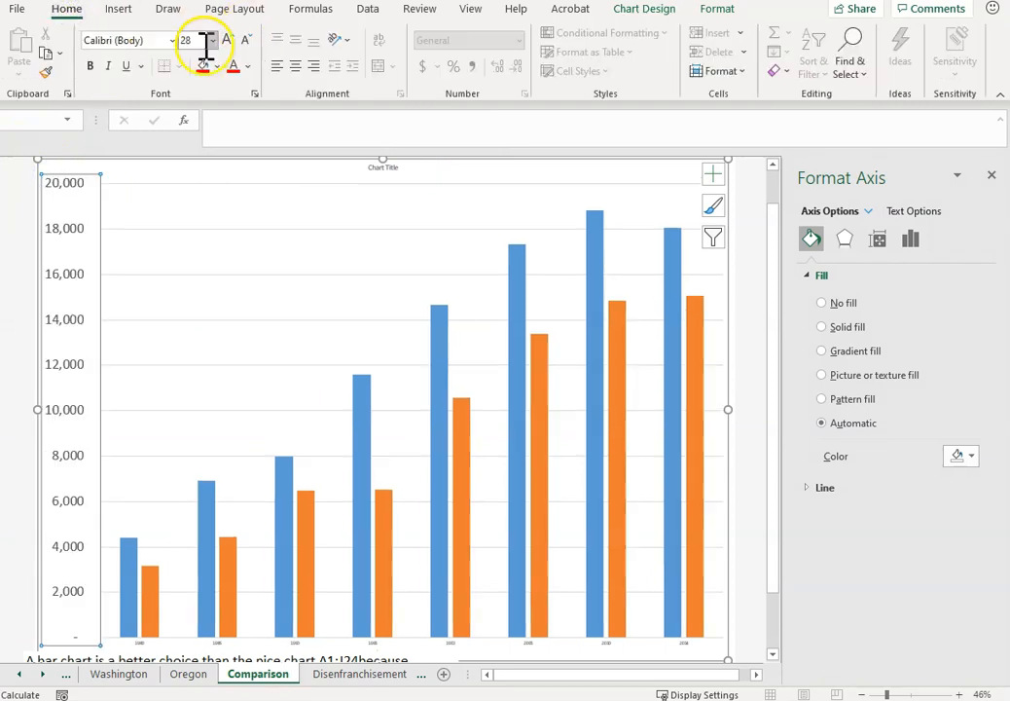
{"action": "left_click", "coordinate": [298, 643]}
{"action": "left_click", "coordinate": [186, 40]}
{"action": "type", "text": "28"}
{"action": "key", "text": "Return"}
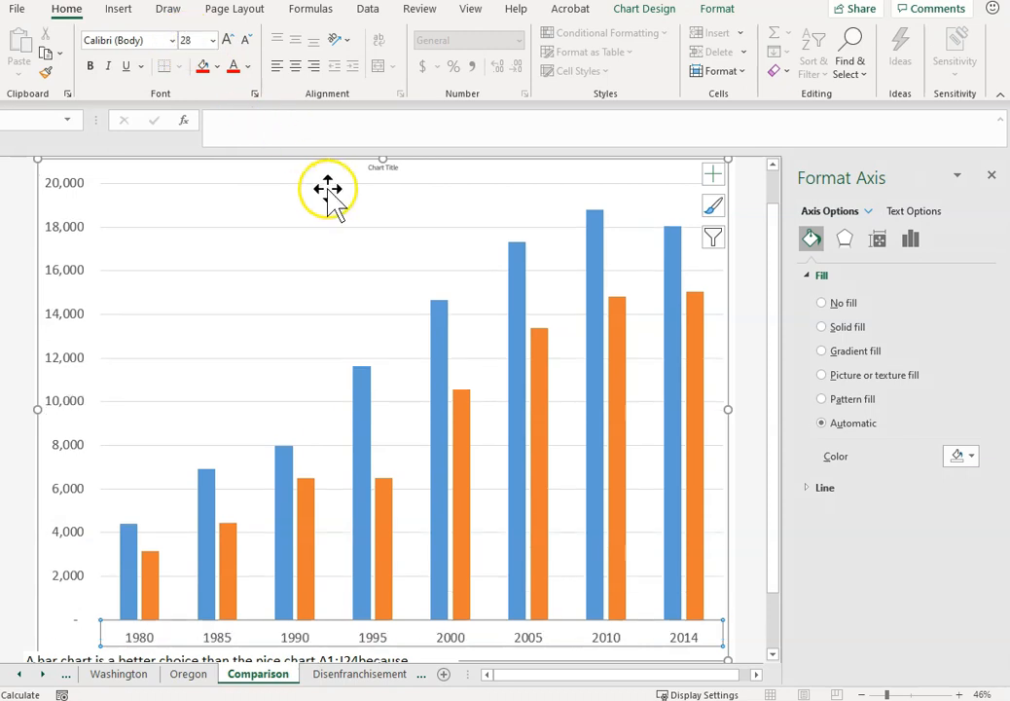
Set the Comparison chart's title to font size 32 and replace its text with "Comparison - Oregon and Washington".
{"action": "left_click", "coordinate": [383, 167]}
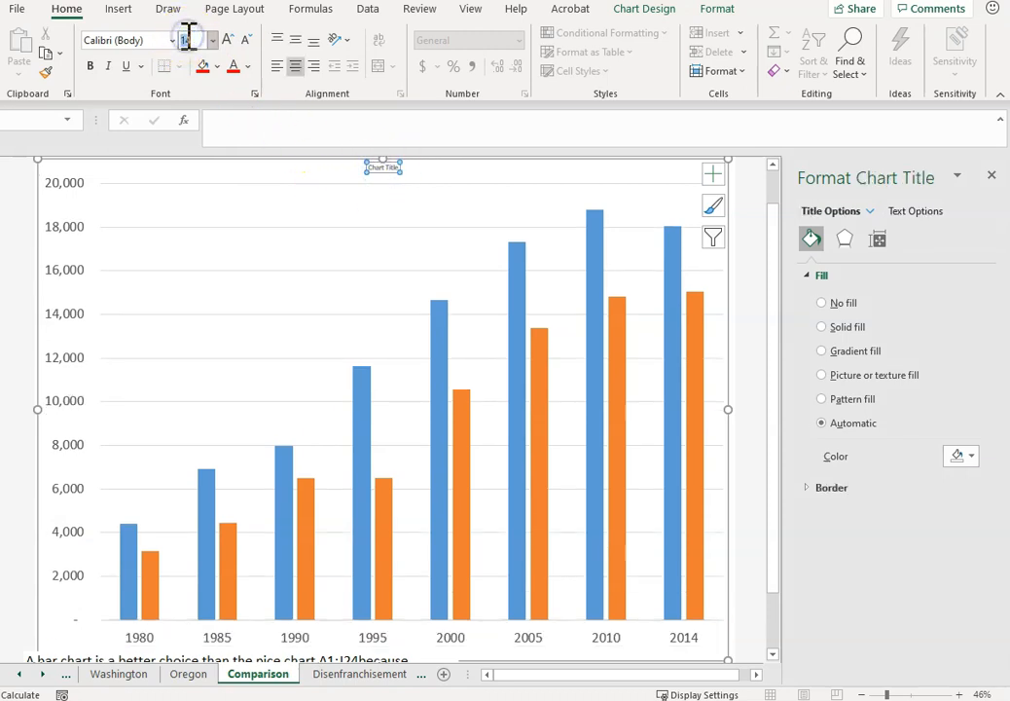
{"action": "key", "text": "Return"}
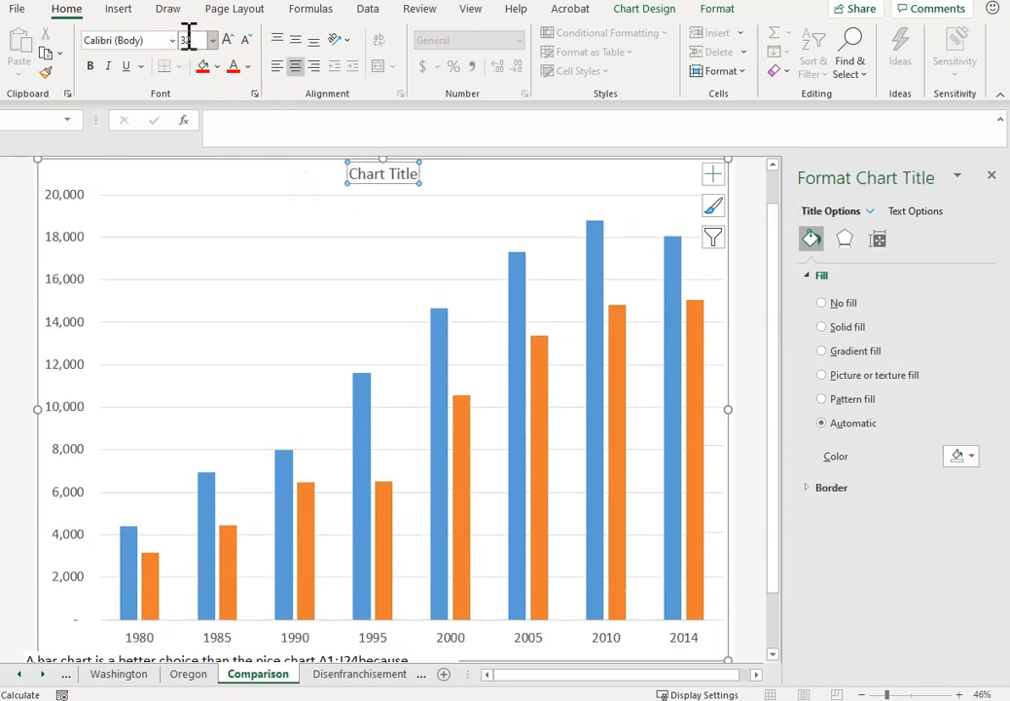
{"action": "double_click", "coordinate": [386, 179]}
{"action": "type", "text": "Comparison - Orega"}
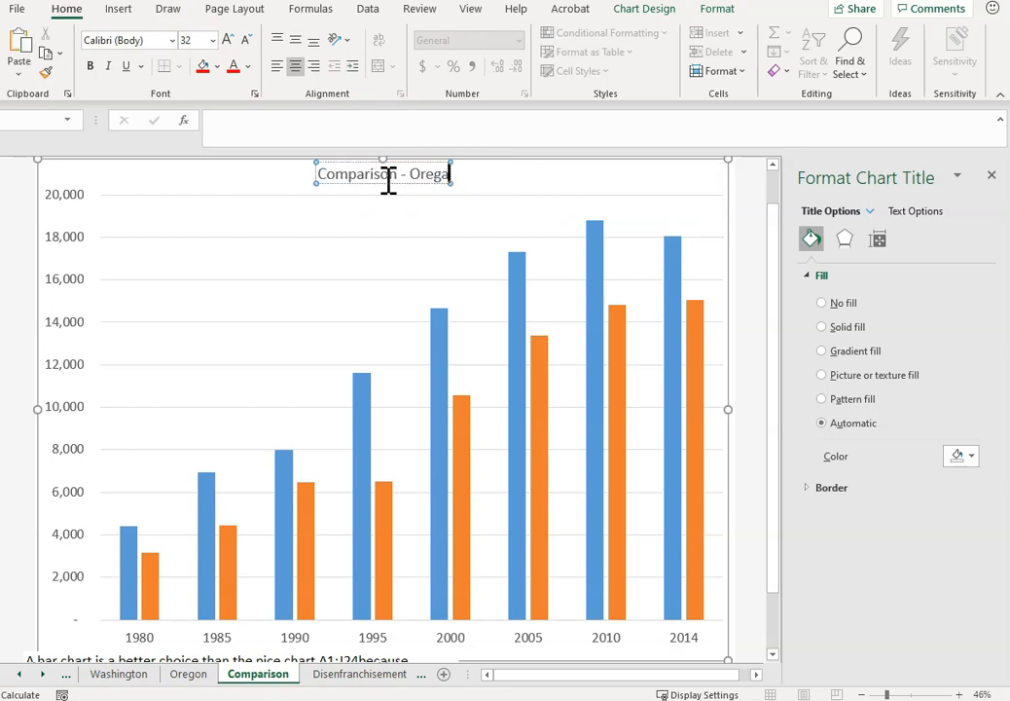
{"action": "type", "text": "n and Washington"}
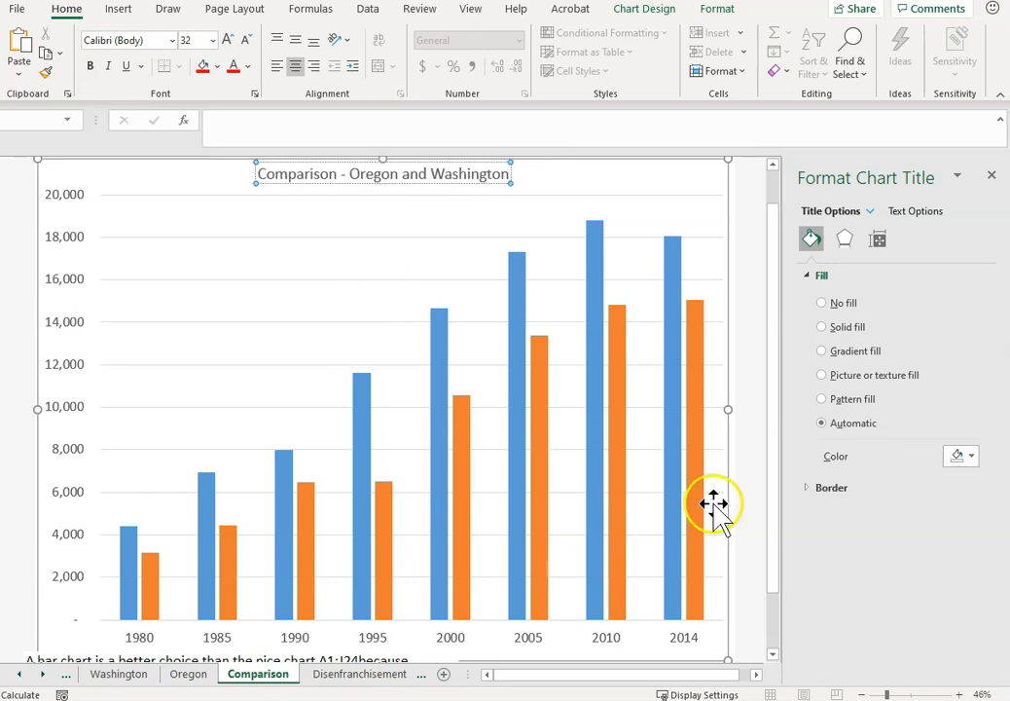
Set the font size of the Comparison chart's legend to 28.
{"action": "left_click_drag", "start_coordinate": [775, 518], "coordinate": [775, 572]}
{"action": "left_click", "coordinate": [395, 591]}
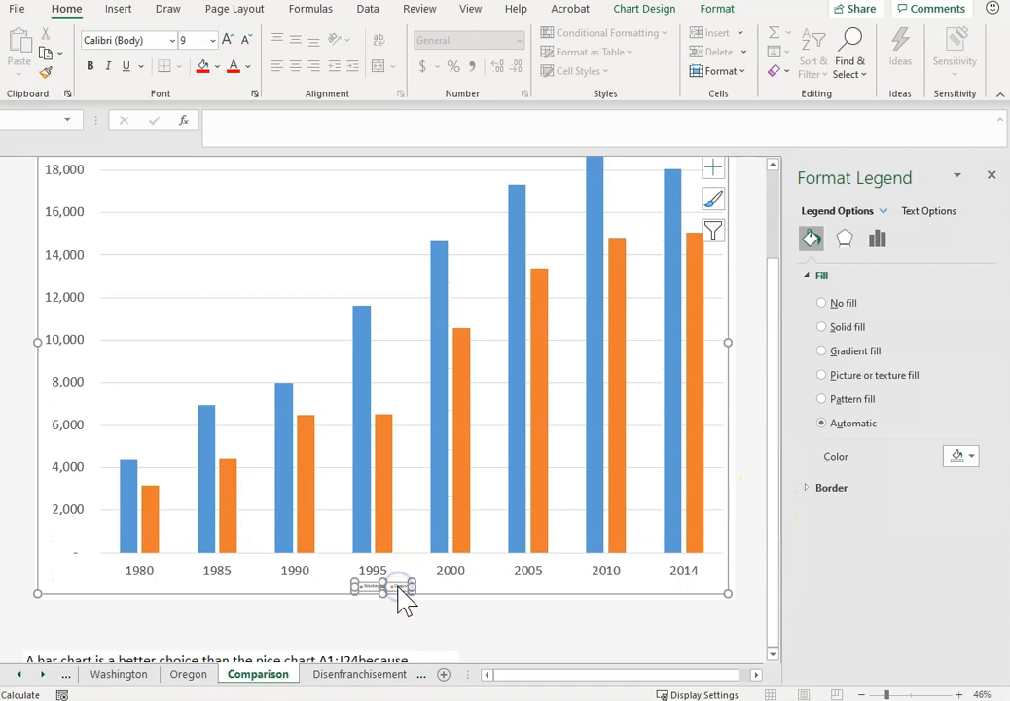
{"action": "left_click", "coordinate": [193, 39]}
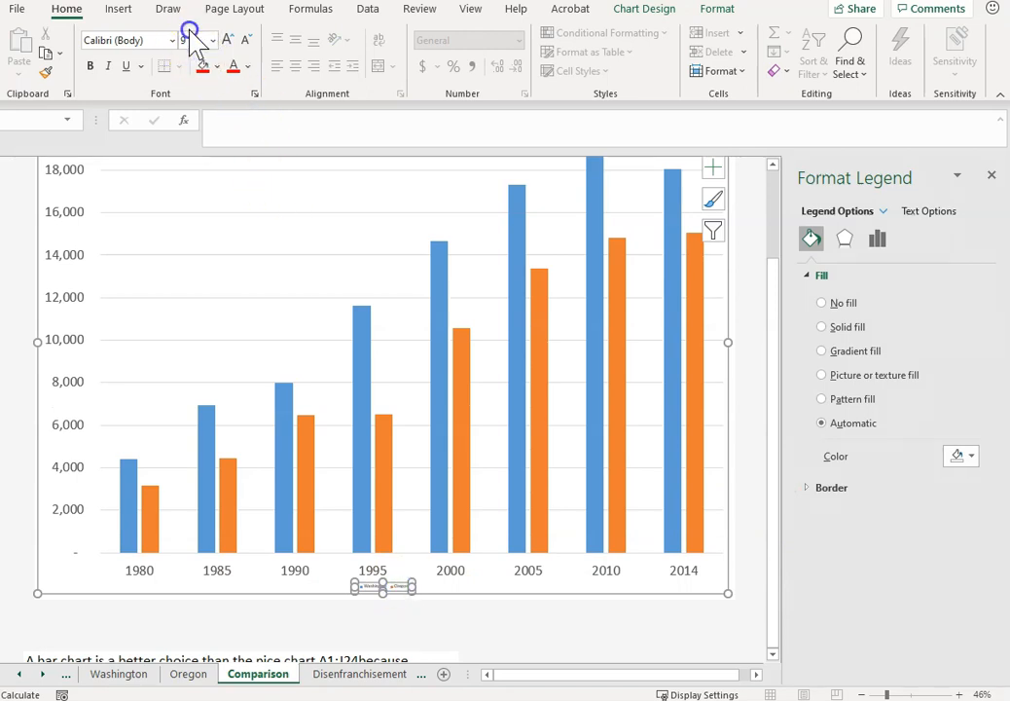
{"action": "type", "text": "28"}
{"action": "key", "text": "Return"}
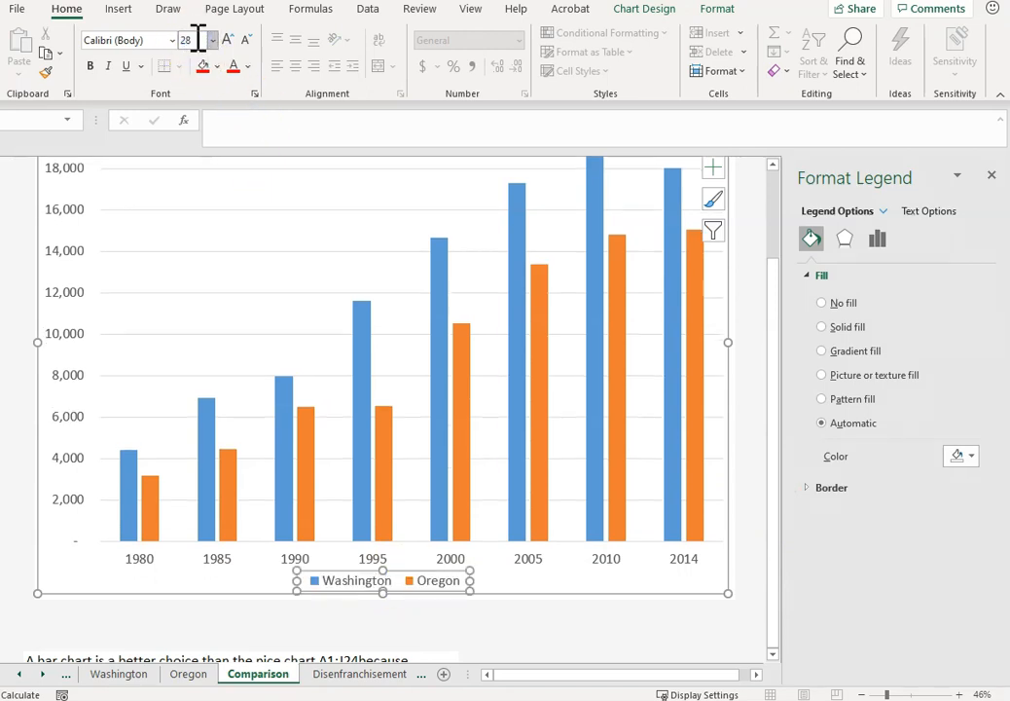
{"action": "left_click", "coordinate": [771, 360]}
{"action": "left_click_drag", "start_coordinate": [772, 362], "coordinate": [791, 399]}
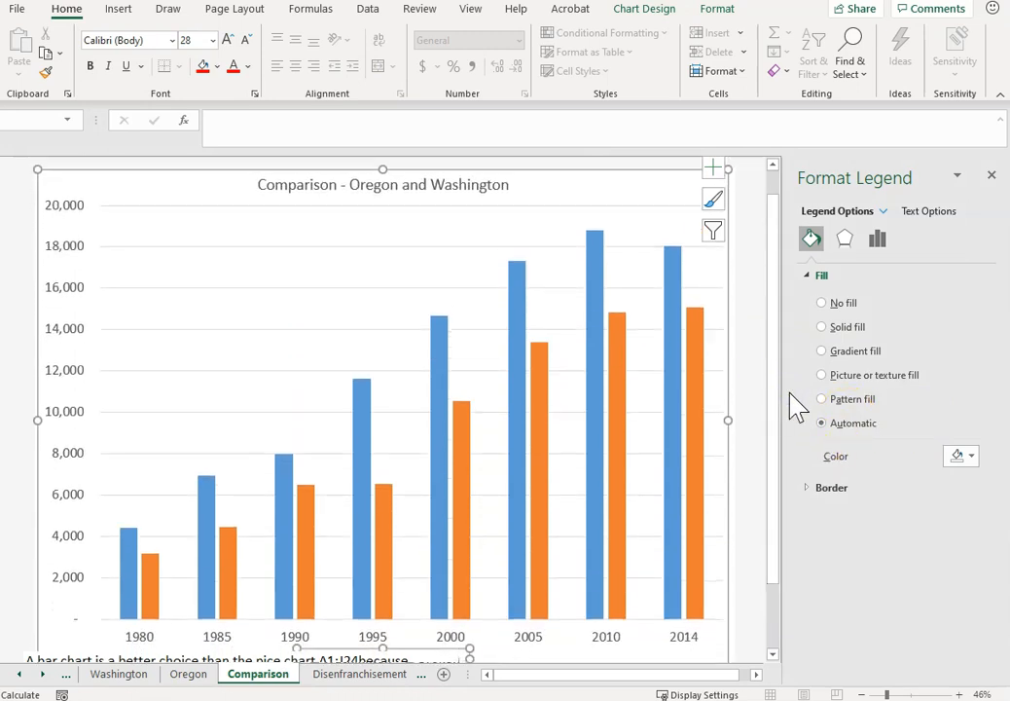